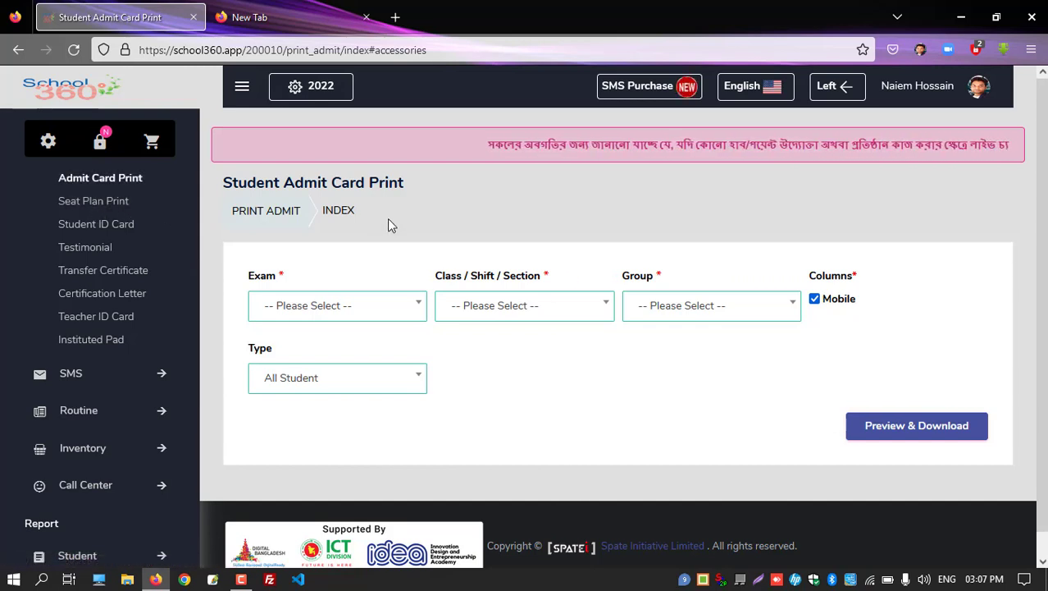
# - Check which exams are available to select in the admit card form
pyautogui.click(350, 309)
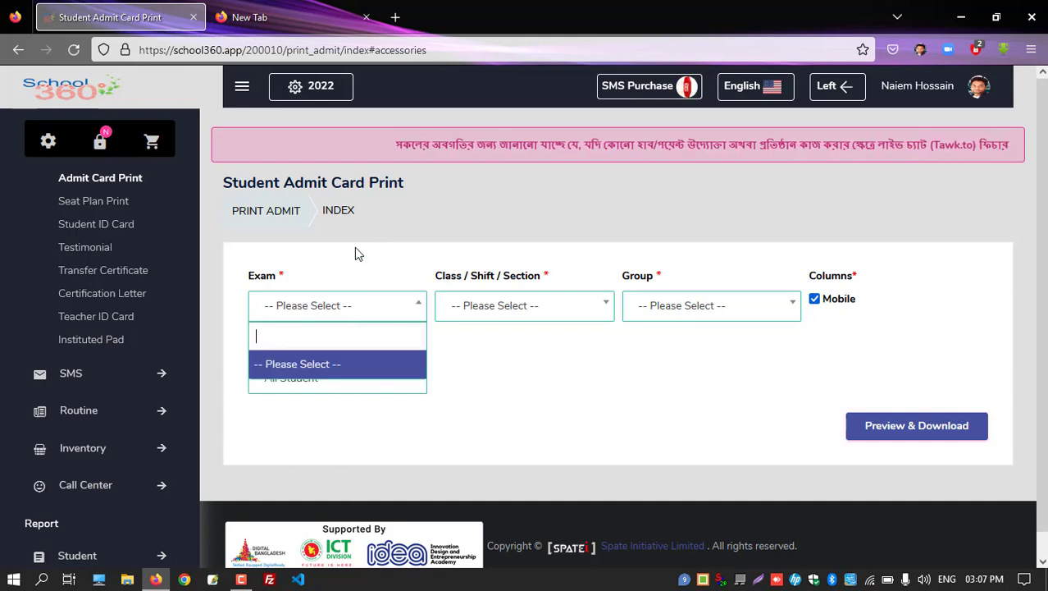
pyautogui.click(355, 250)
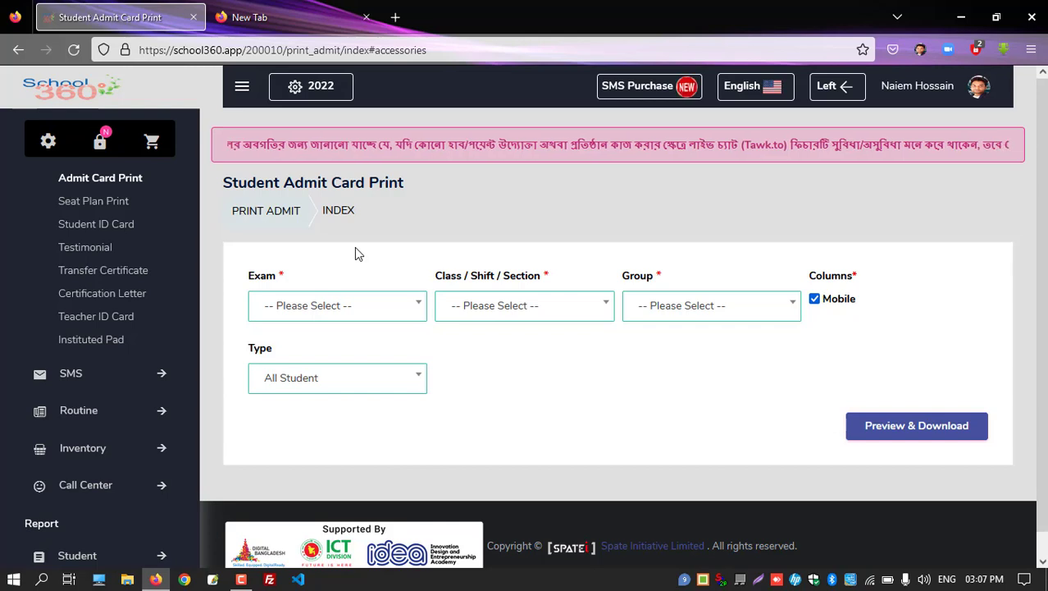
pyautogui.click(340, 312)
pyautogui.click(274, 307)
pyautogui.click(321, 312)
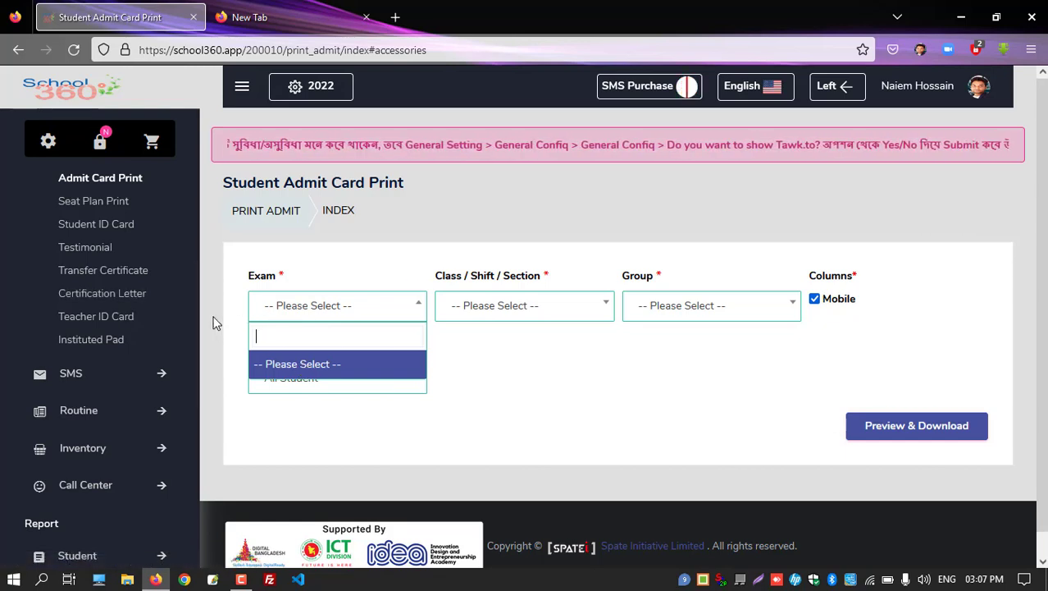
# - Open the Exam settings in the Result section and start adding a new exam
pyautogui.scroll(5, 96, 360)
pyautogui.click(98, 357)
pyautogui.scroll(-2, 98, 357)
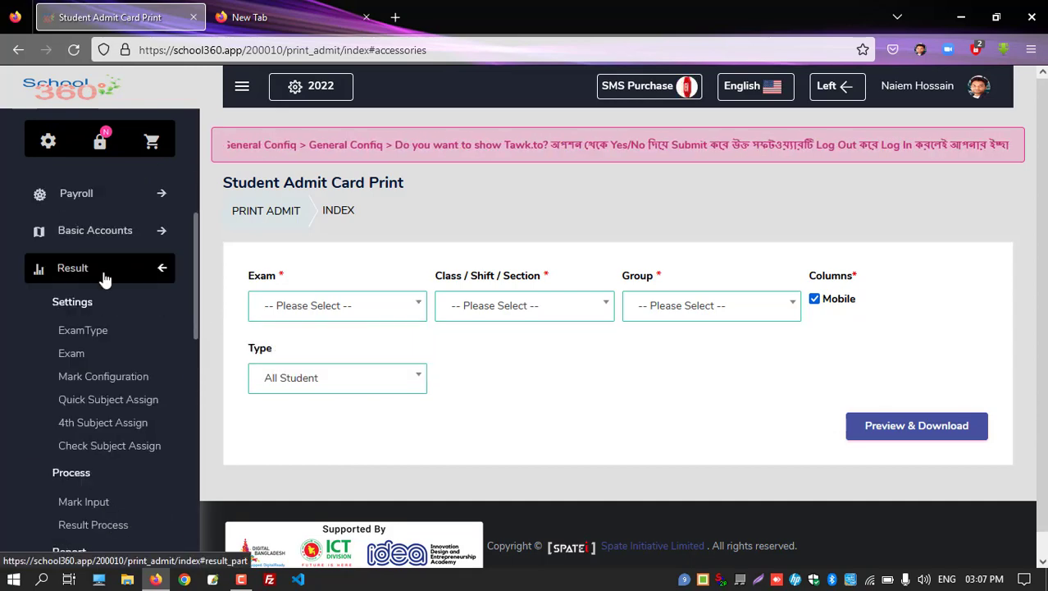
pyautogui.click(74, 354)
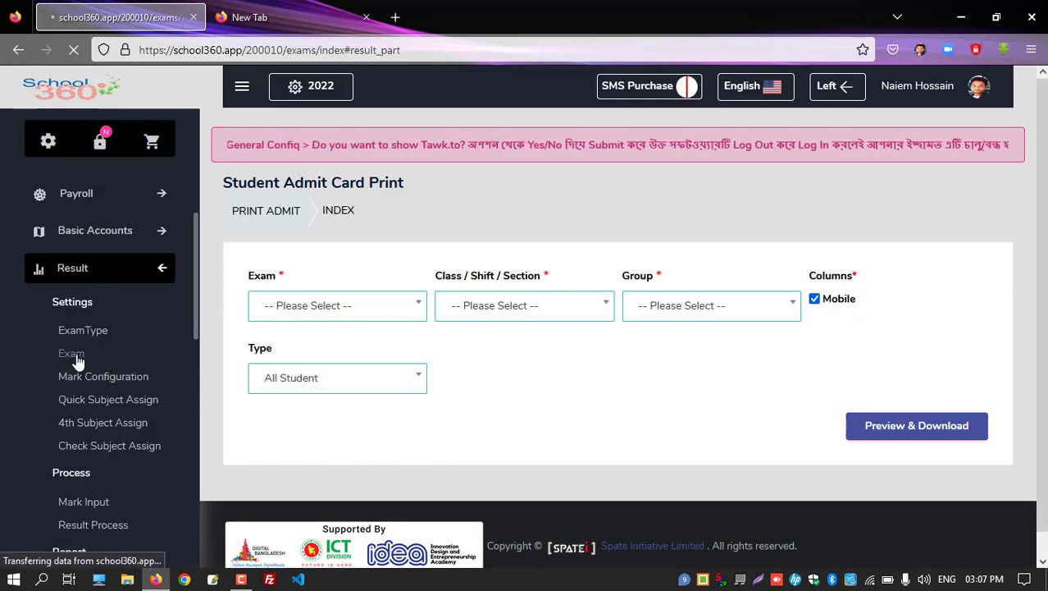
pyautogui.click(968, 191)
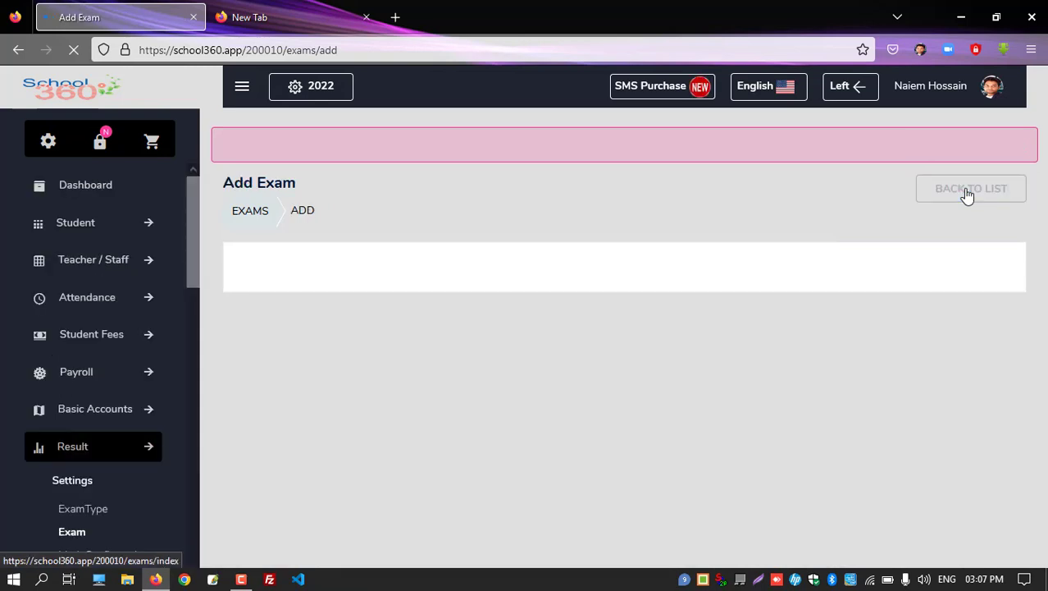
# - Enter a Semester exam named 1st Term Examination, with Bangla name ১ম সাময়িক পরীক্ষা and exam order 1
pyautogui.click(483, 301)
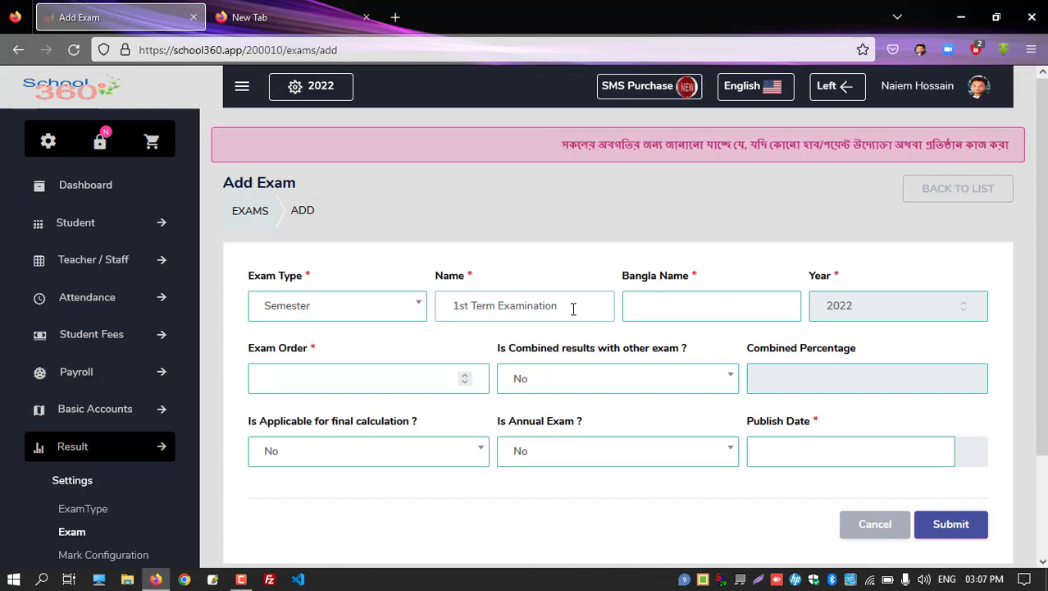
pyautogui.click(650, 308)
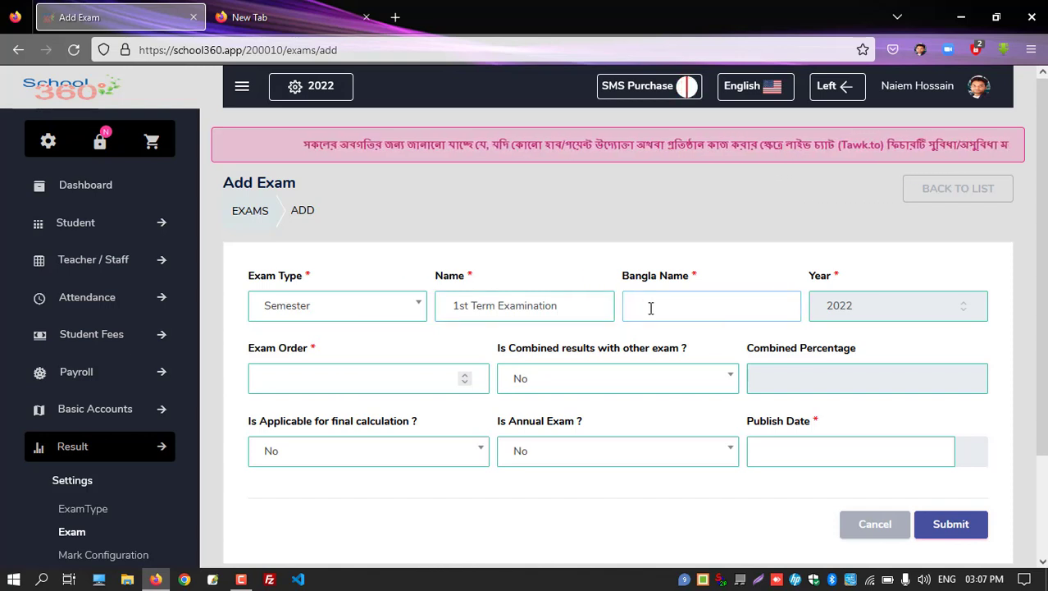
pyautogui.write('১ম সাময়িক পরীক্ষা')
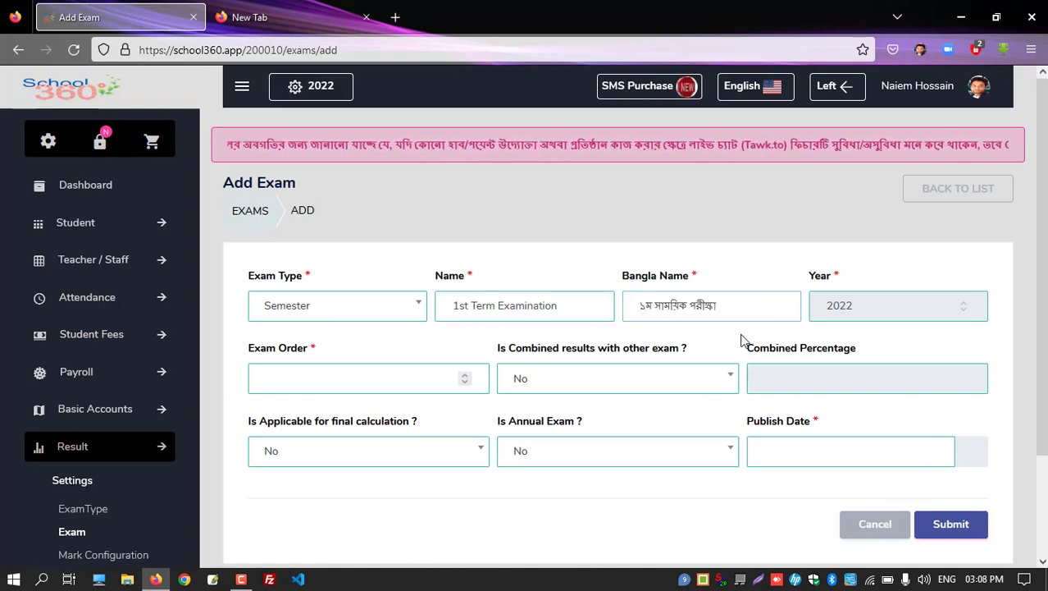
pyautogui.click(285, 377)
pyautogui.write('1')
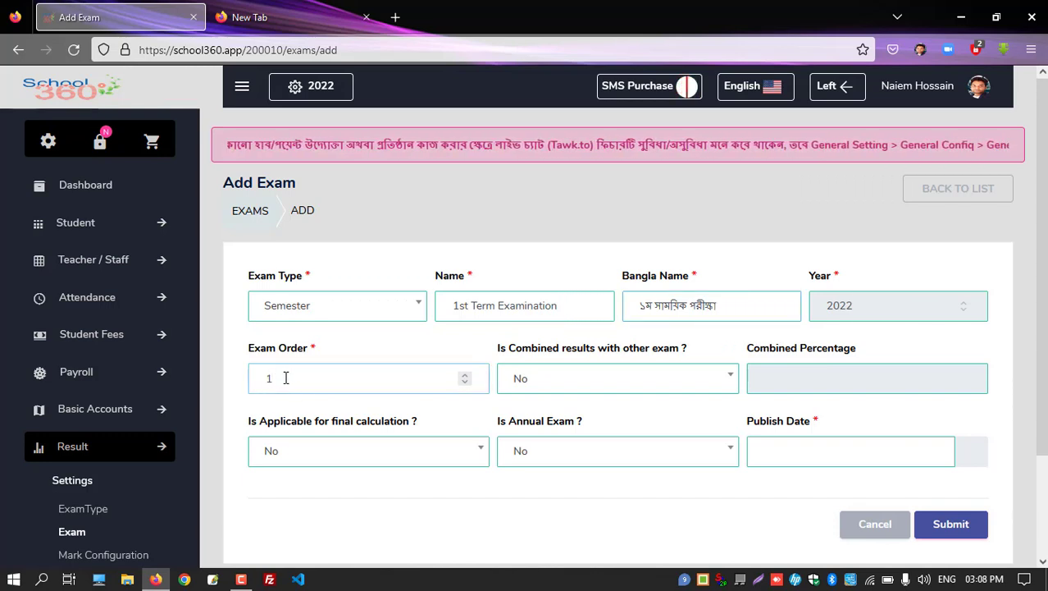
# - Set the exam's publish date to 2022-12-30 and submit the new exam
pyautogui.scroll(-2, 345, 375)
pyautogui.scroll(-2, 548, 402)
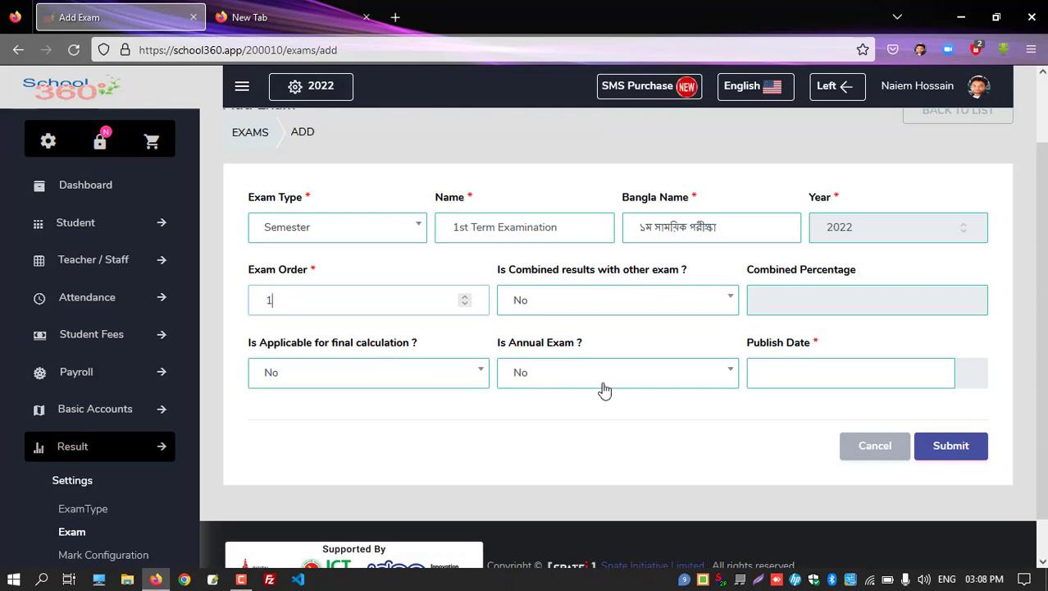
pyautogui.click(800, 374)
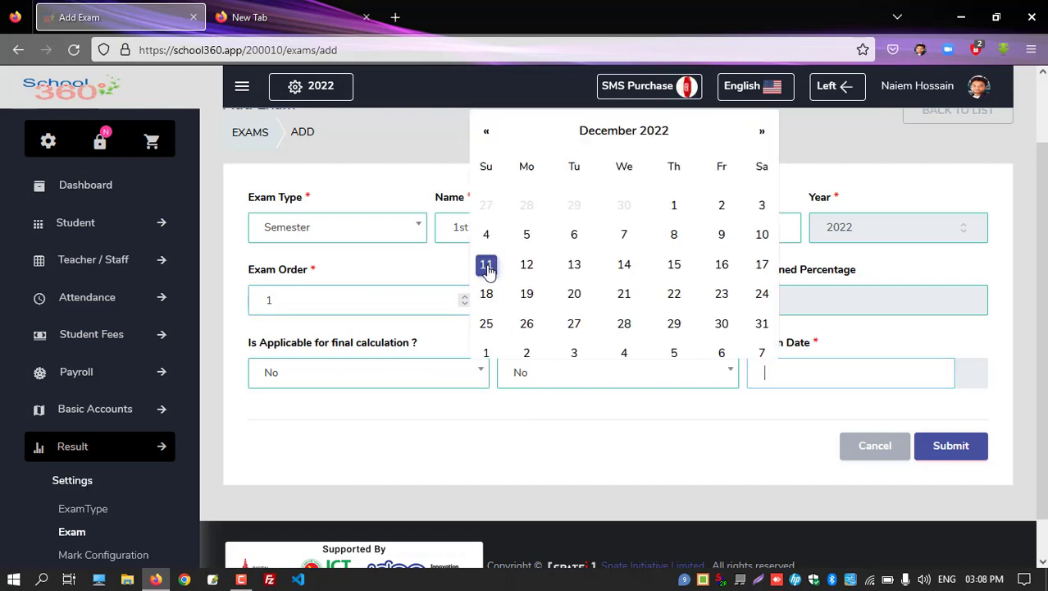
pyautogui.write('2022-12-30')
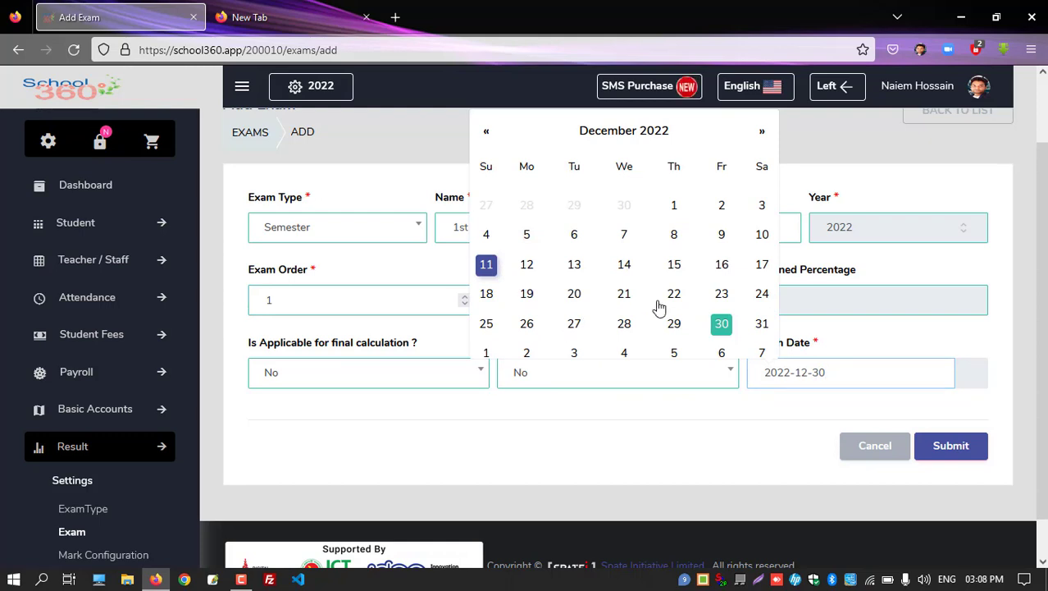
pyautogui.click(518, 324)
pyautogui.click(933, 451)
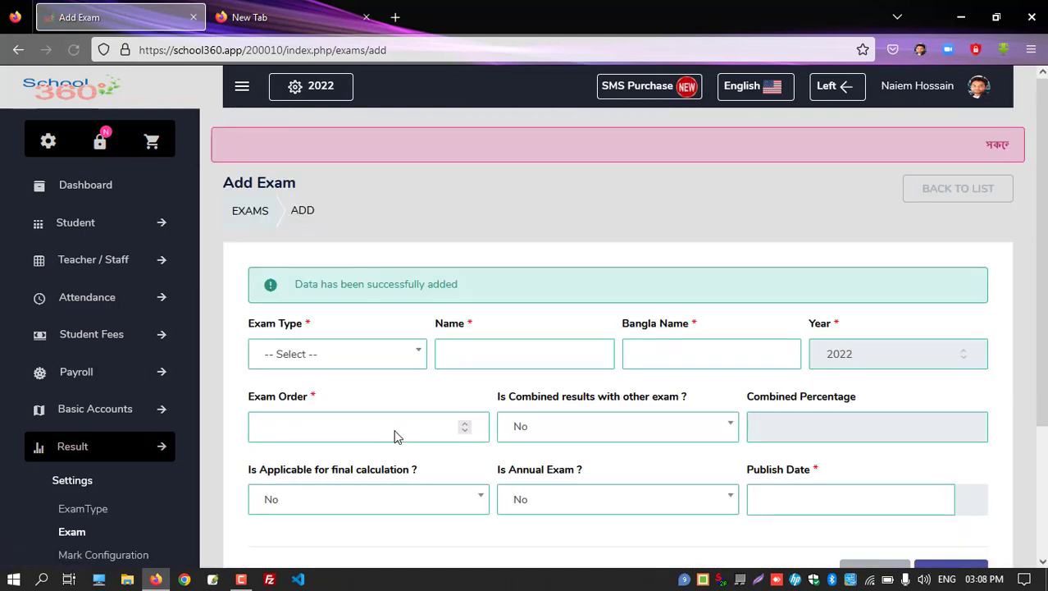
# - Return to the exam list and review the 1st Term Examination entry
pyautogui.moveTo(294, 285); pyautogui.dragTo(439, 286)
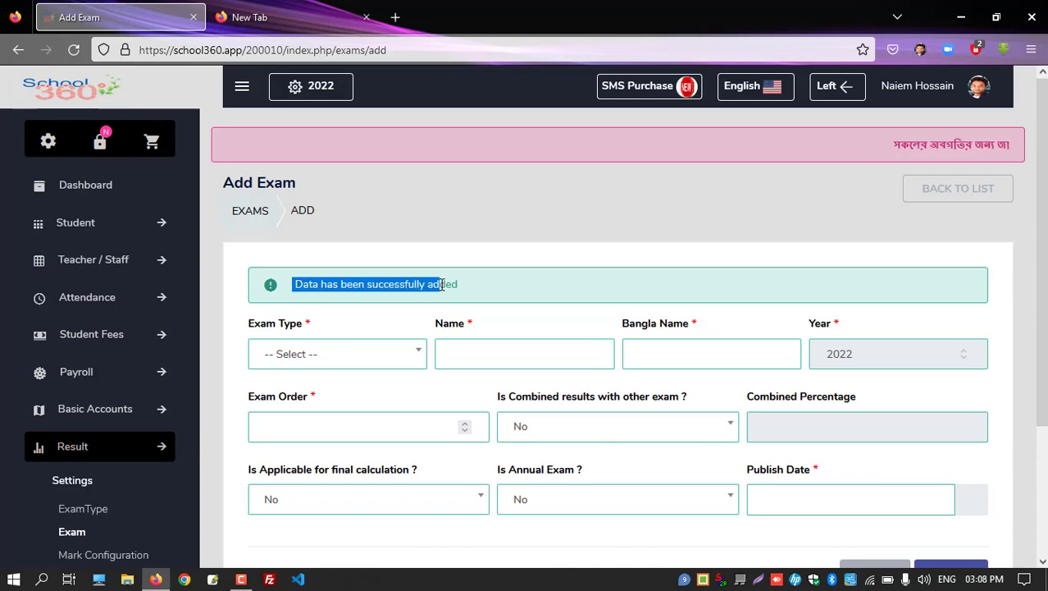
pyautogui.click(936, 188)
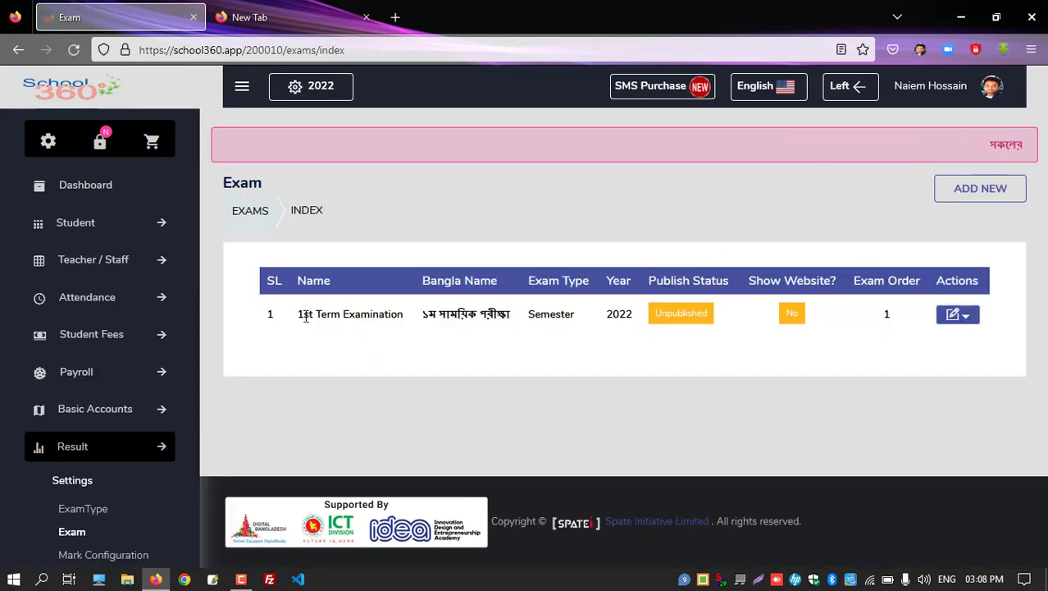
pyautogui.moveTo(305, 317); pyautogui.dragTo(875, 359)
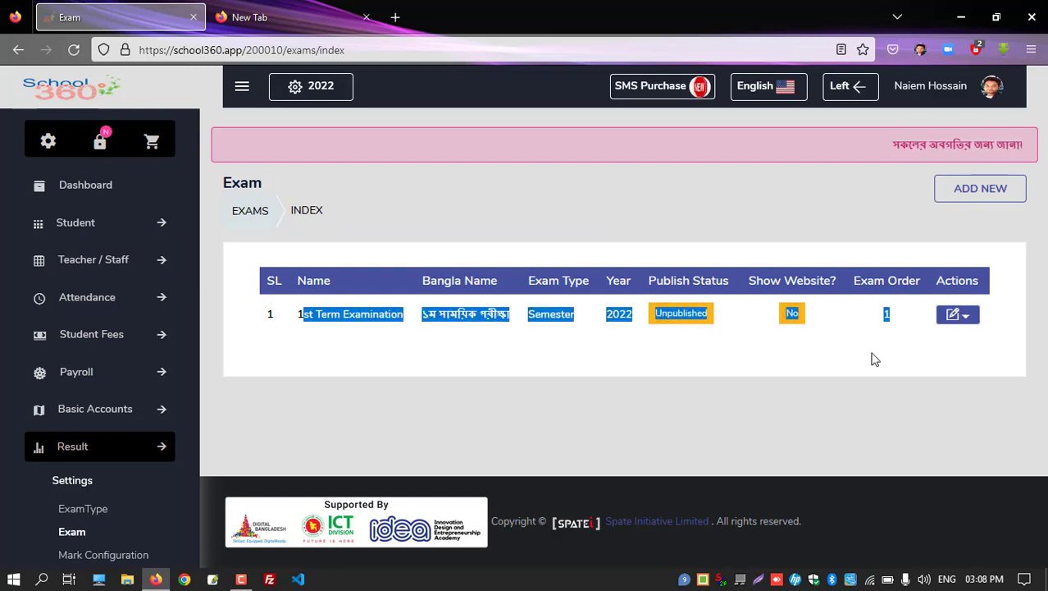
pyautogui.click(874, 359)
# - Open the Admit Card Print page in the Accessories section
pyautogui.scroll(-3, 70, 309)
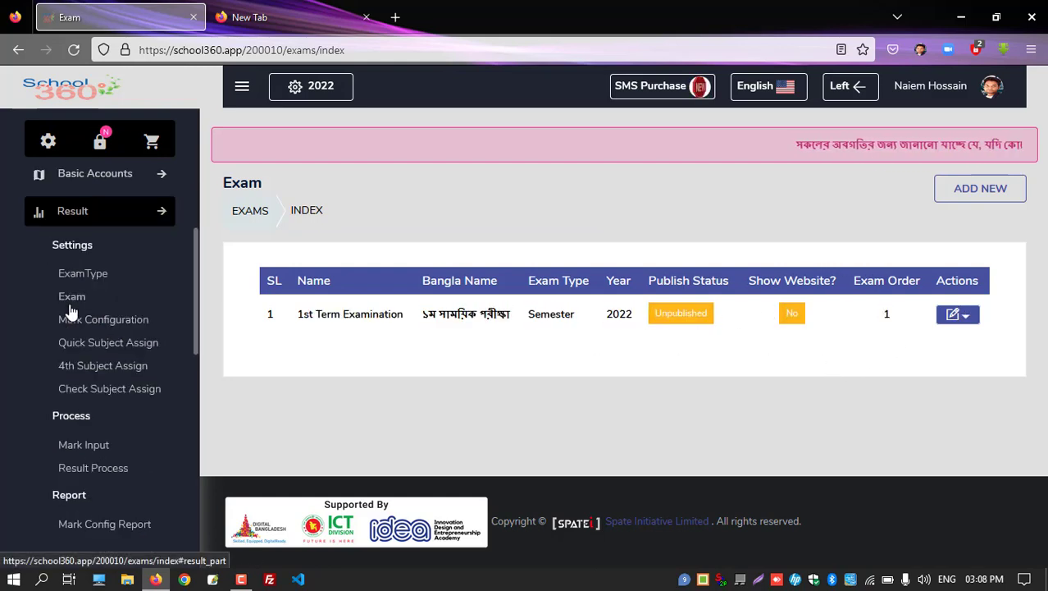
pyautogui.scroll(-3, 73, 316)
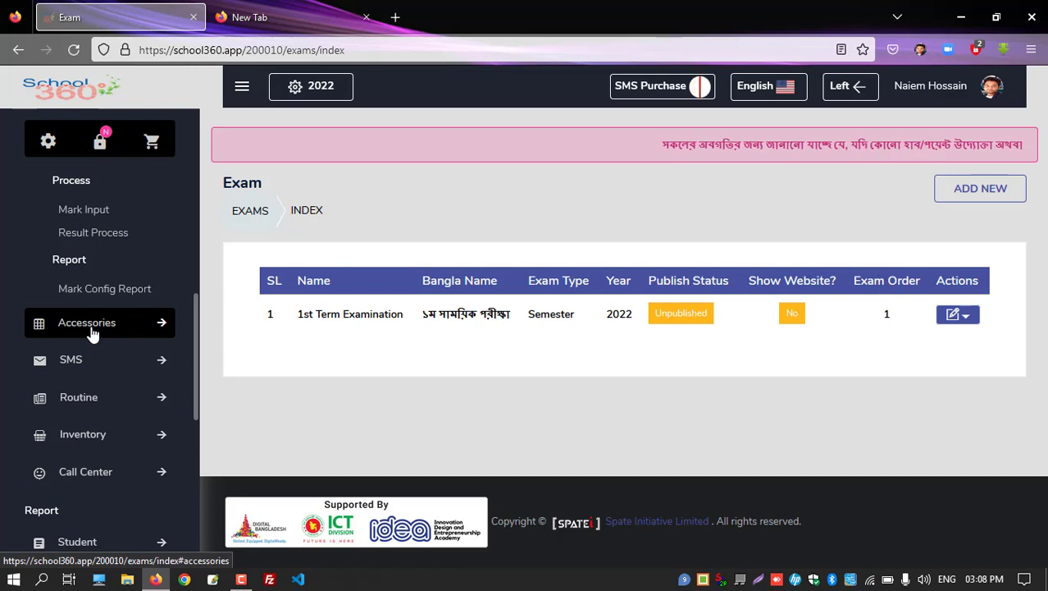
pyautogui.click(91, 326)
pyautogui.scroll(4, 94, 333)
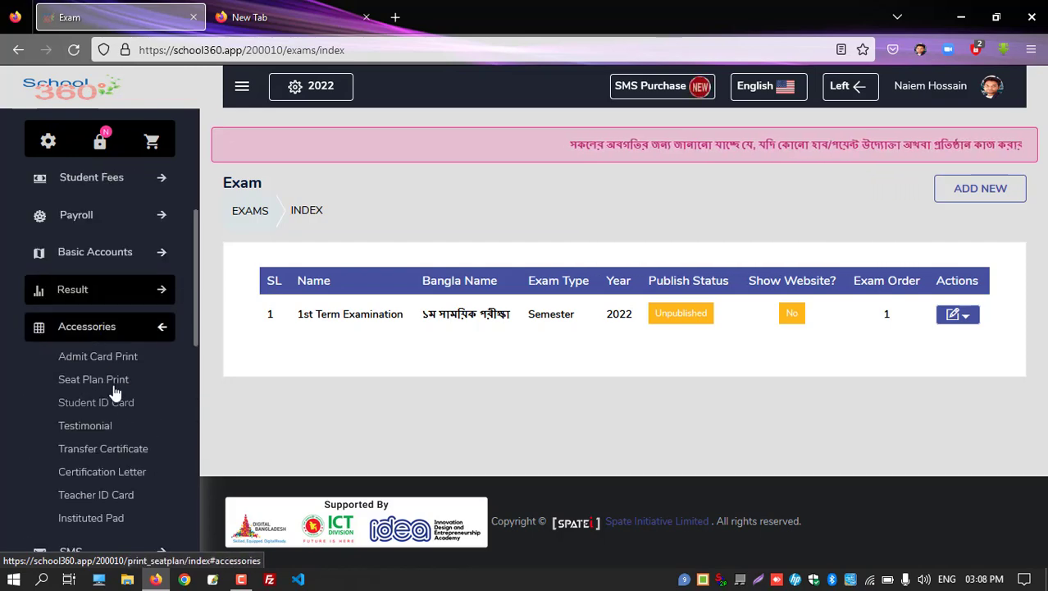
pyautogui.click(39, 357)
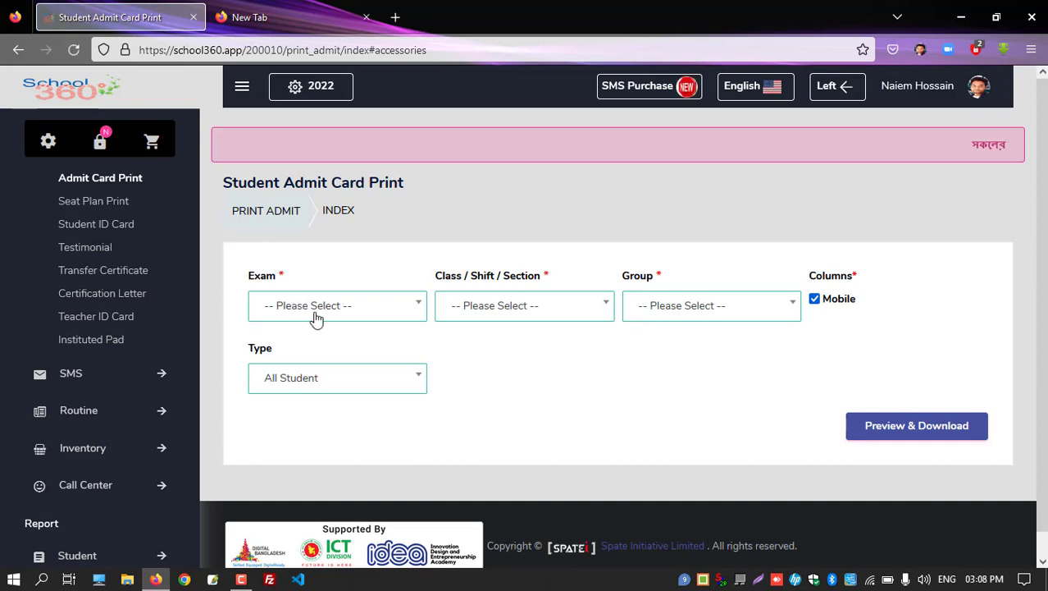
# - Set the admit card form to exam 1st Term Examination (2022), class PLAY-Day-A and group N/A
pyautogui.click(316, 318)
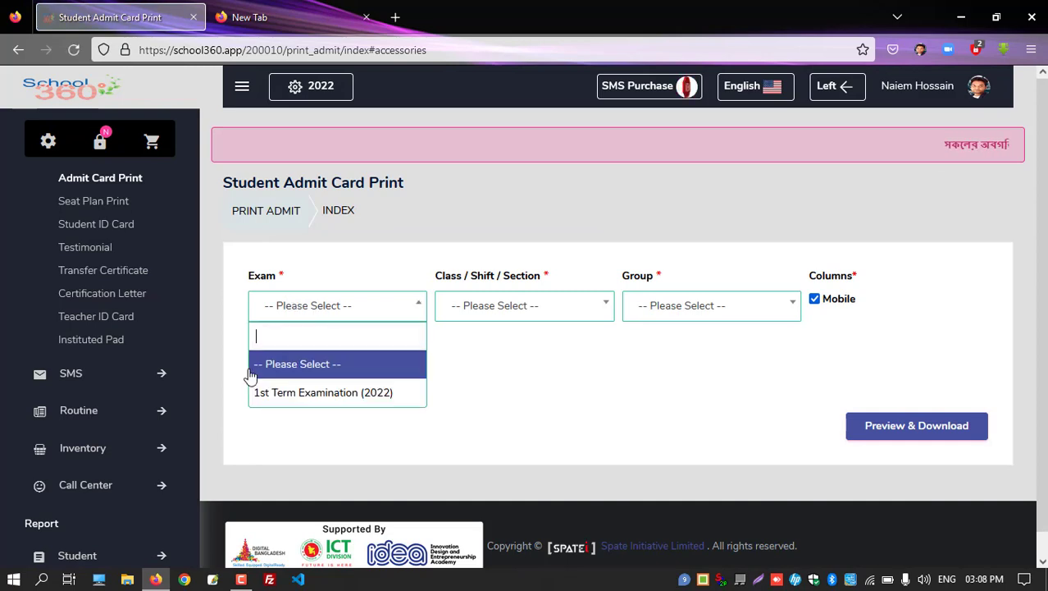
pyautogui.click(326, 395)
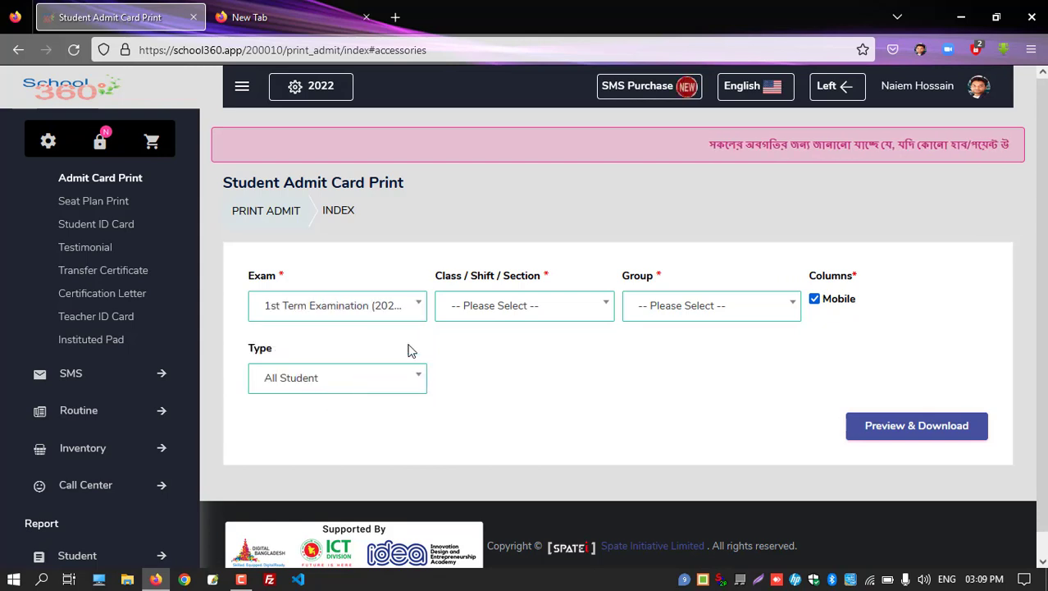
pyautogui.click(465, 314)
pyautogui.click(484, 393)
pyautogui.click(665, 315)
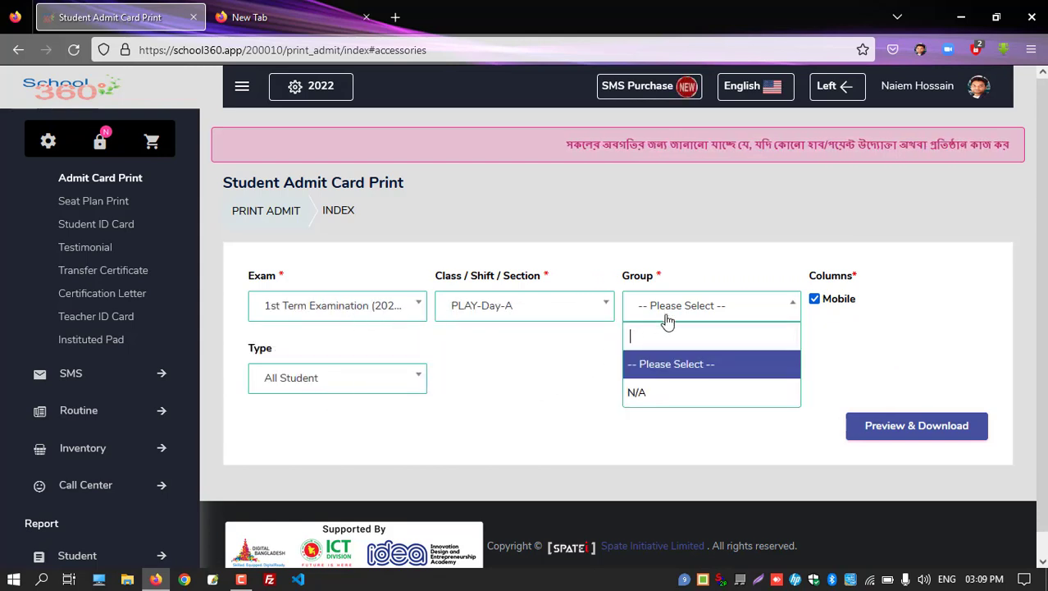
pyautogui.click(653, 397)
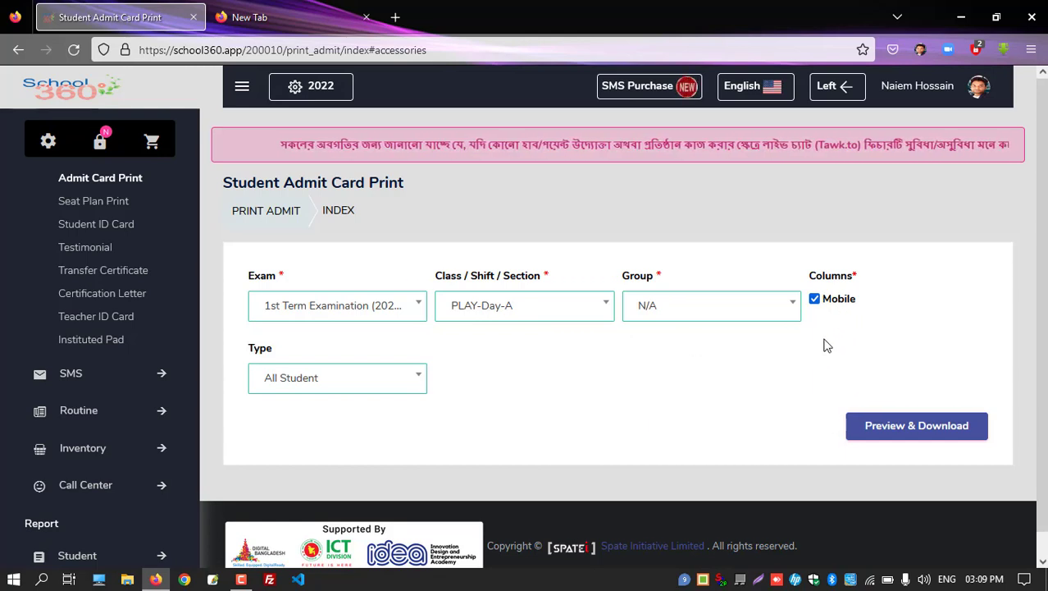
# - Generate the admit card preview, dismiss the print dialog and return to the admit card form
pyautogui.click(908, 436)
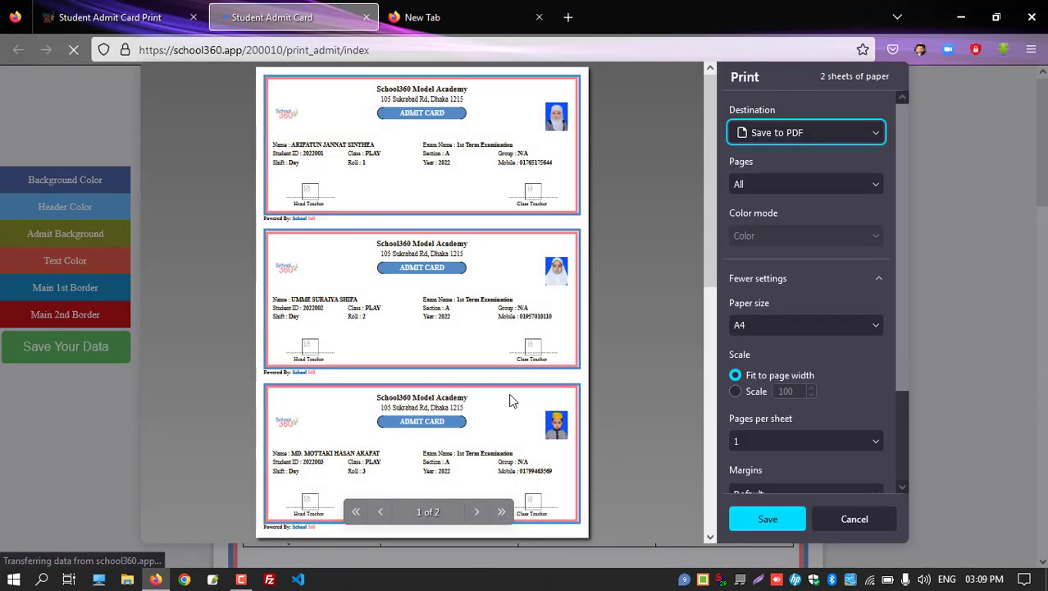
pyautogui.click(863, 522)
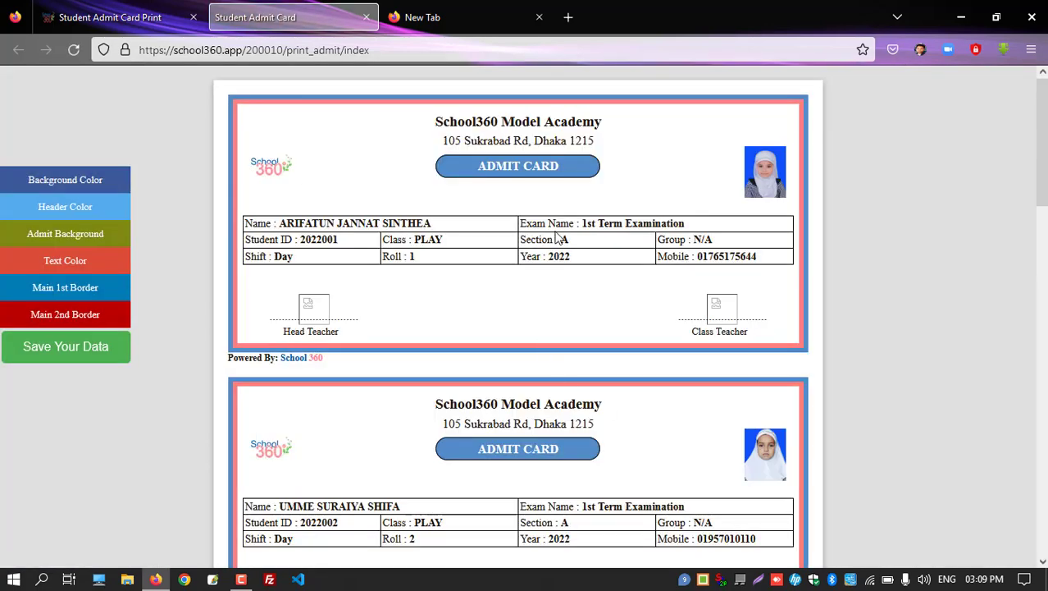
pyautogui.hotkey('ctrl', 'shift', 'Tab')
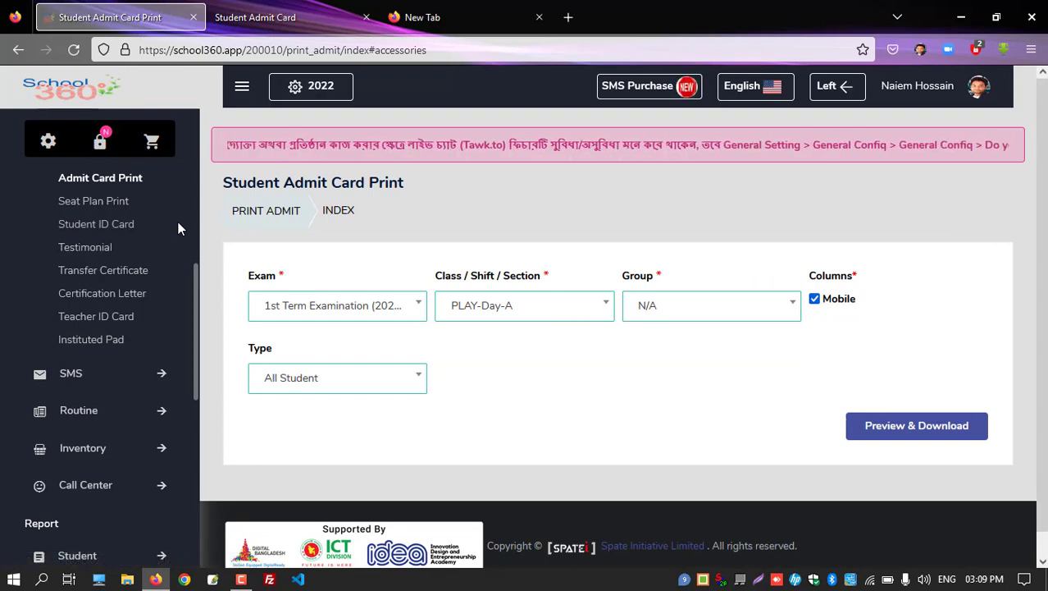
# - Open Seat Plan Print and select exam 1st Term Examination (2022), class PLAY-Day-A and group N/A
pyautogui.click(94, 209)
pyautogui.click(328, 305)
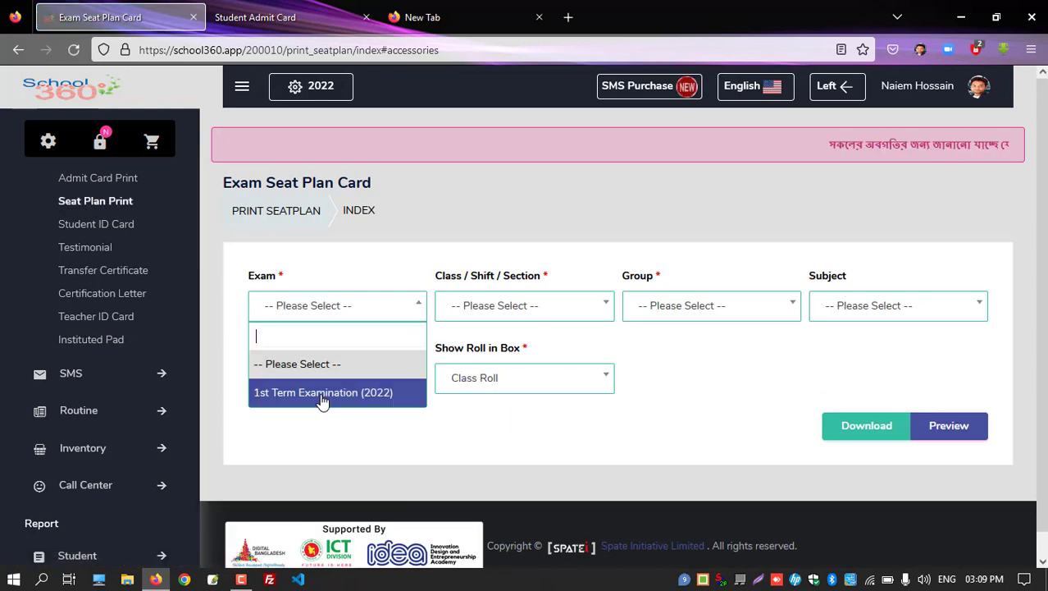
pyautogui.click(323, 393)
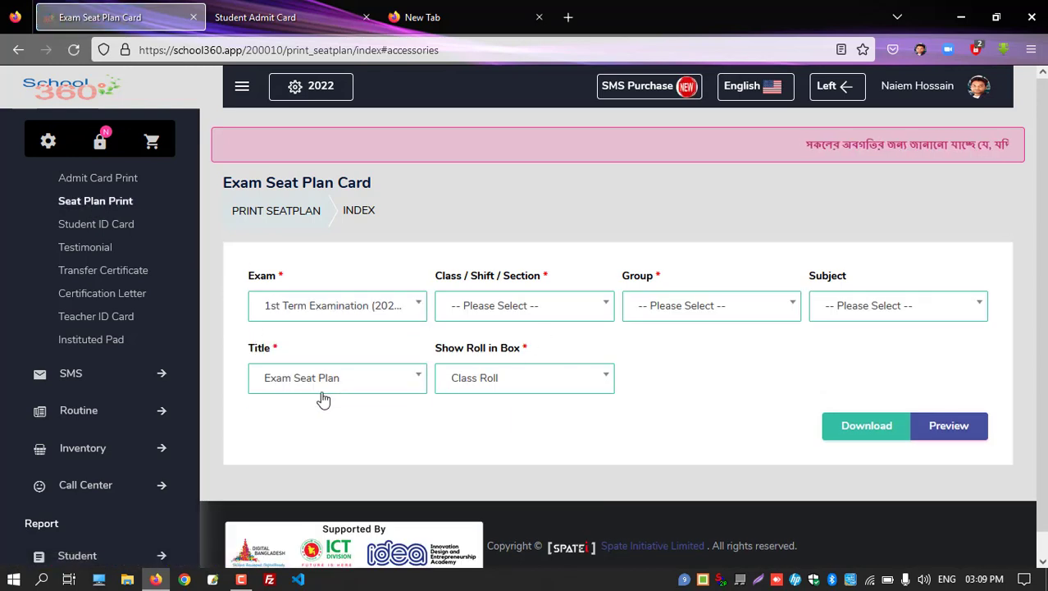
pyautogui.click(489, 314)
pyautogui.click(478, 390)
pyautogui.click(702, 309)
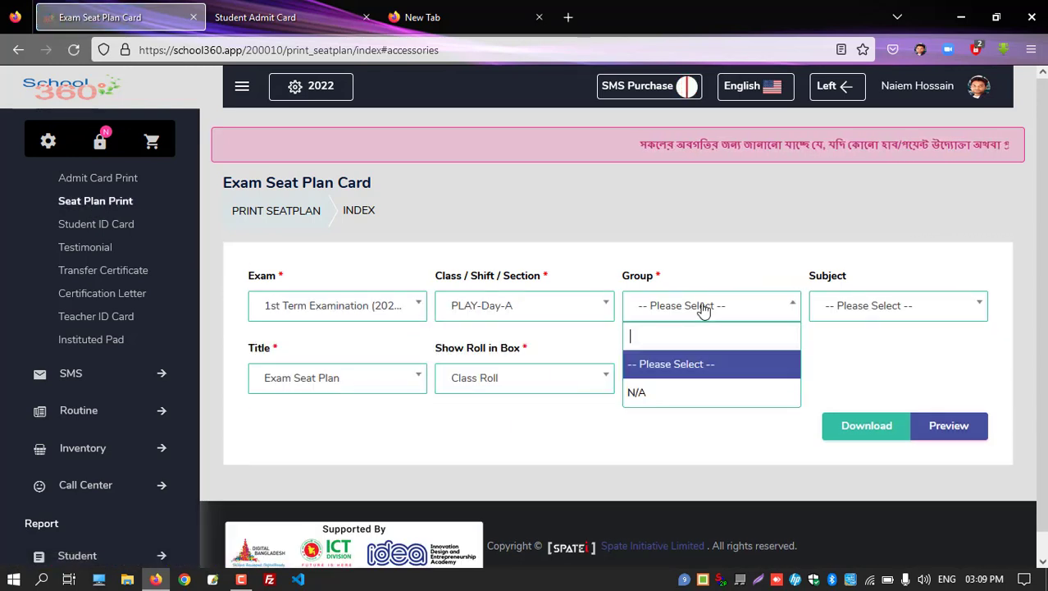
pyautogui.click(665, 392)
# - Check the available Subject and Title options on the Exam Seat Plan Card form without changing them
pyautogui.click(875, 309)
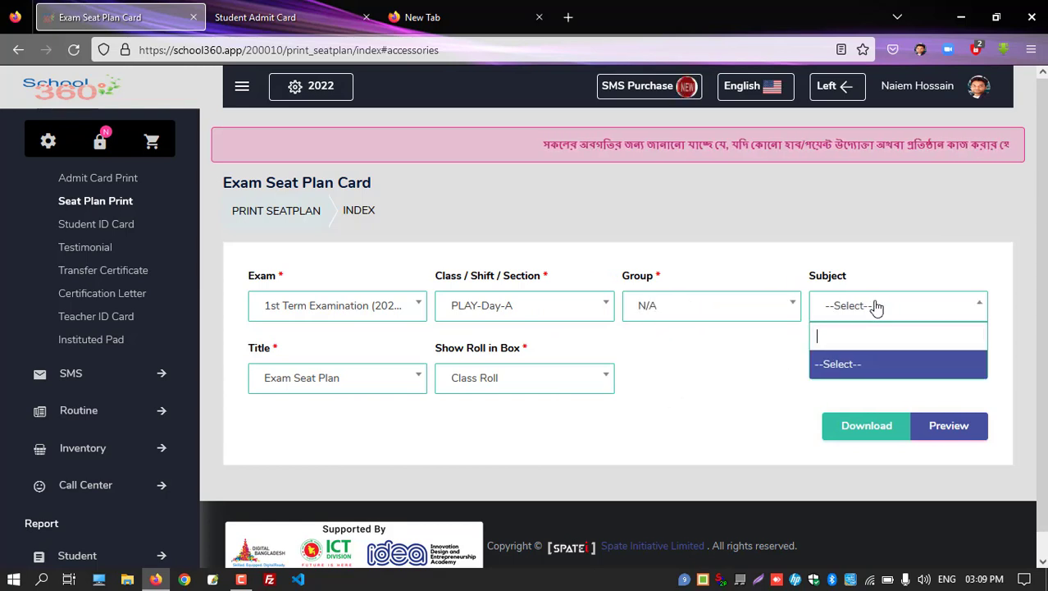
pyautogui.moveTo(809, 280); pyautogui.dragTo(817, 279)
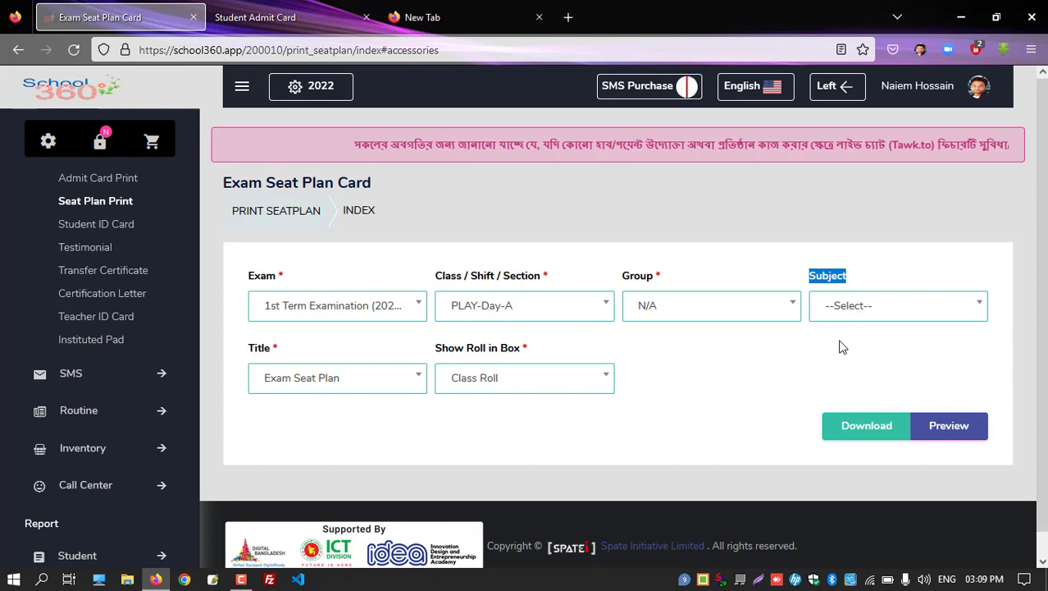
pyautogui.click(810, 348)
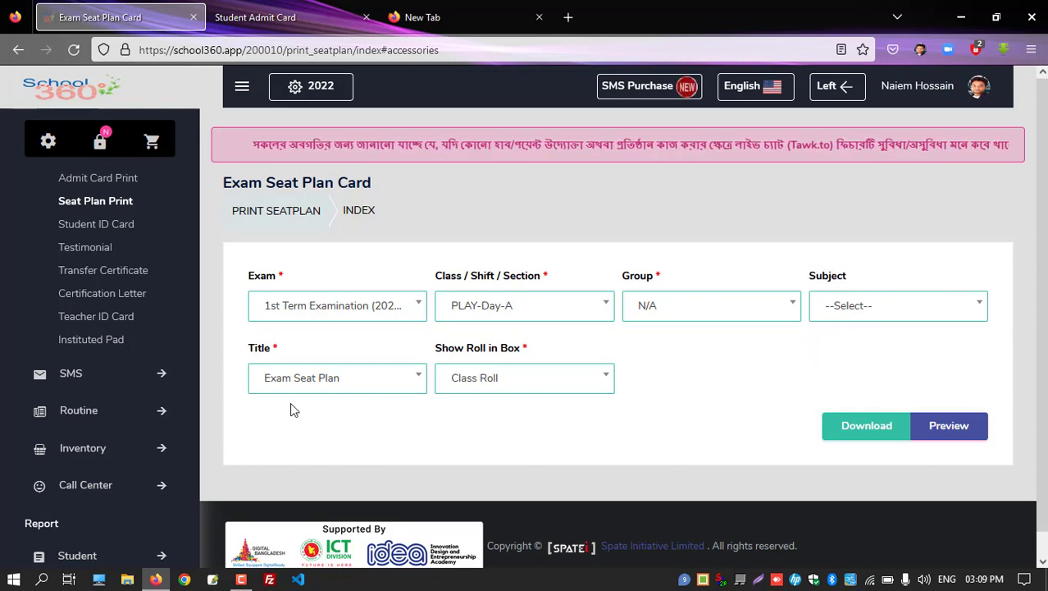
pyautogui.click(375, 397)
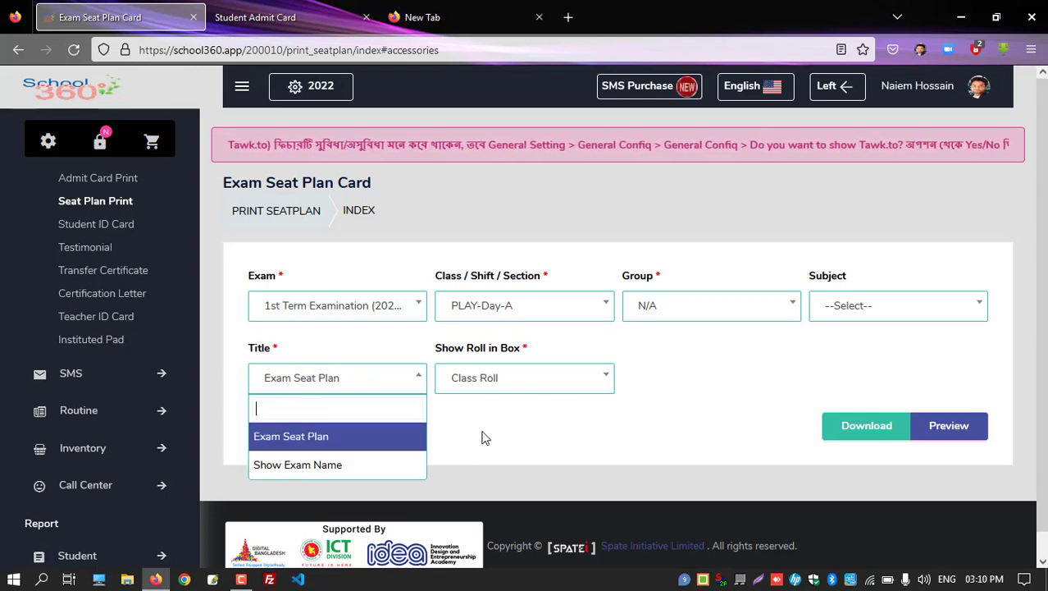
pyautogui.click(447, 424)
# - Generate the seat plan card preview with the Exam Seat Plan title and check the cards and their print layout
pyautogui.click(968, 428)
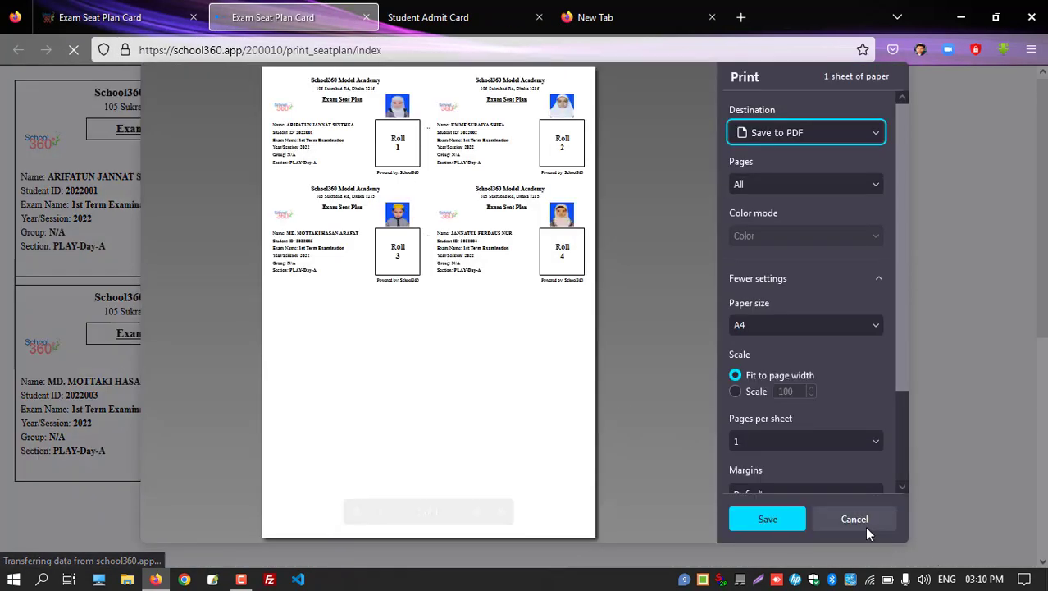
pyautogui.click(854, 520)
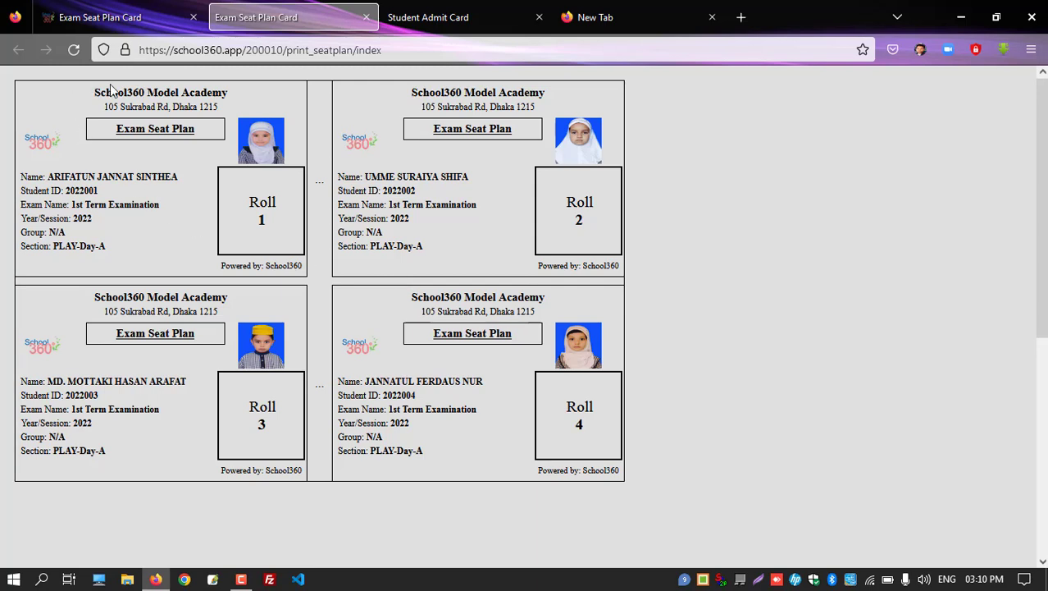
pyautogui.moveTo(110, 90); pyautogui.dragTo(437, 160)
pyautogui.click(490, 214)
pyautogui.hotkey('ctrl', 'p')
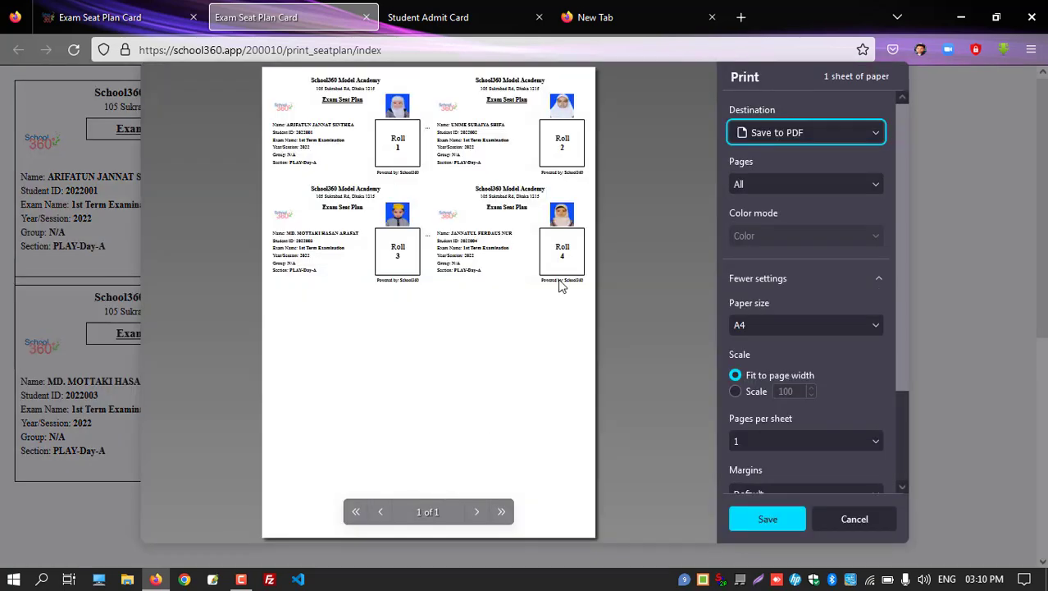
# - Set the card title to Show Exam Name, generate the preview, dismiss the print dialog and return to the seat plan form
pyautogui.hotkey('ctrl', 'shift', 'Tab')
pyautogui.click(316, 385)
pyautogui.click(324, 461)
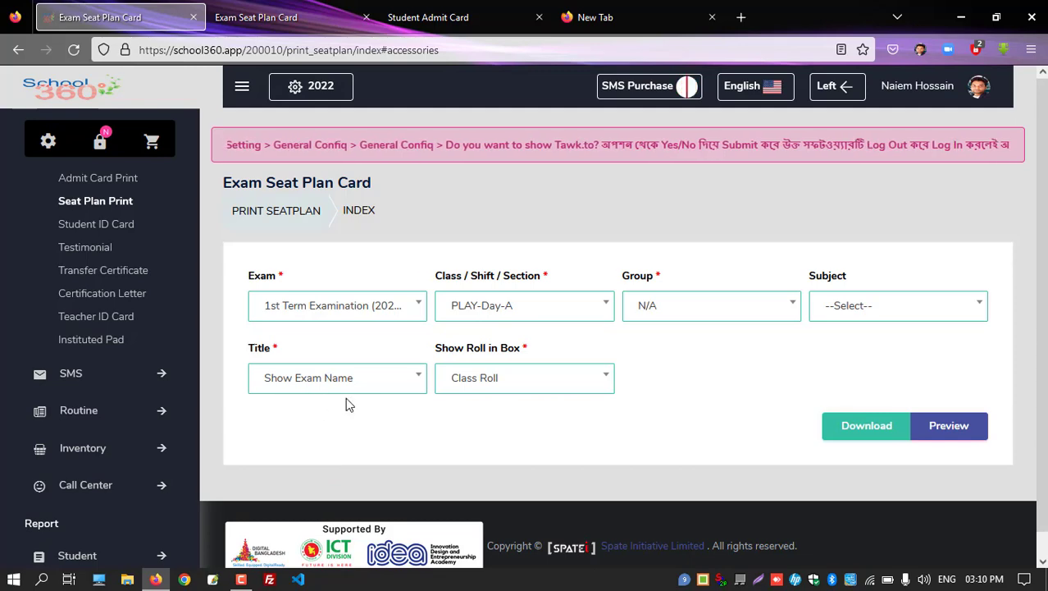
pyautogui.click(945, 435)
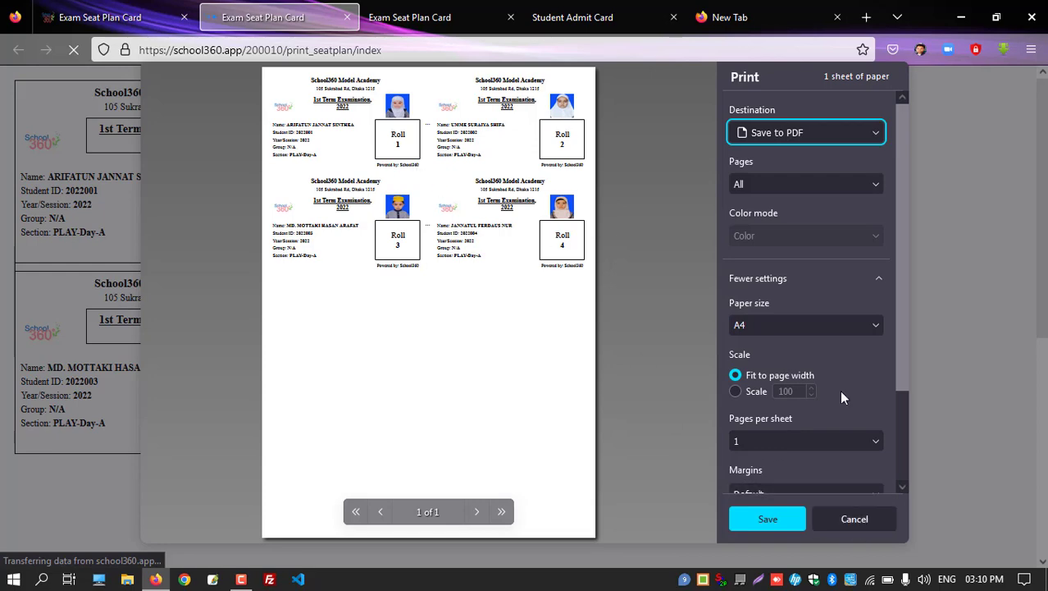
pyautogui.click(872, 520)
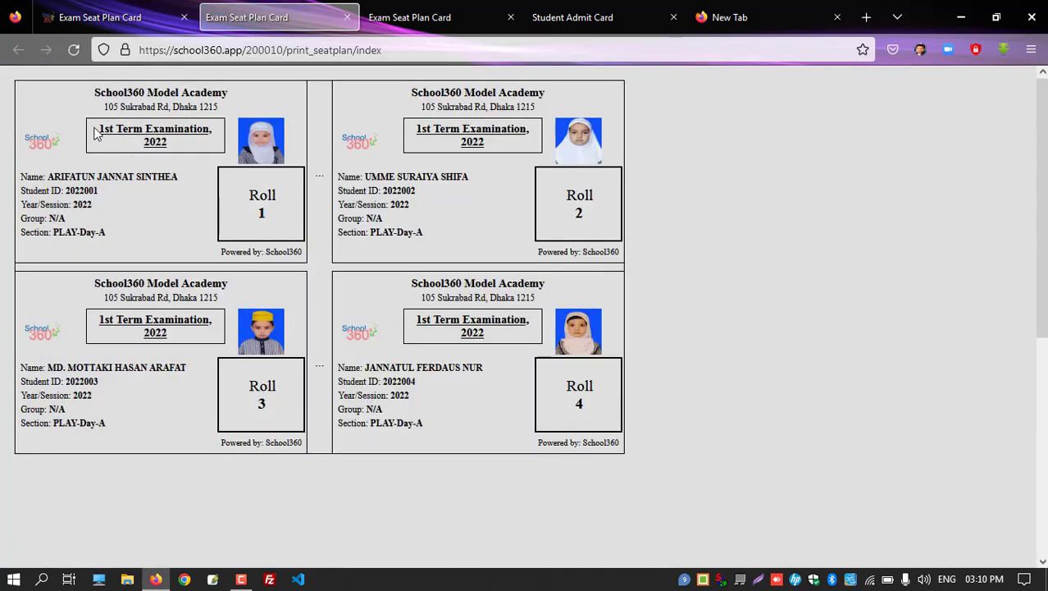
pyautogui.moveTo(94, 134); pyautogui.dragTo(171, 146)
pyautogui.click(425, 148)
pyautogui.click(106, 17)
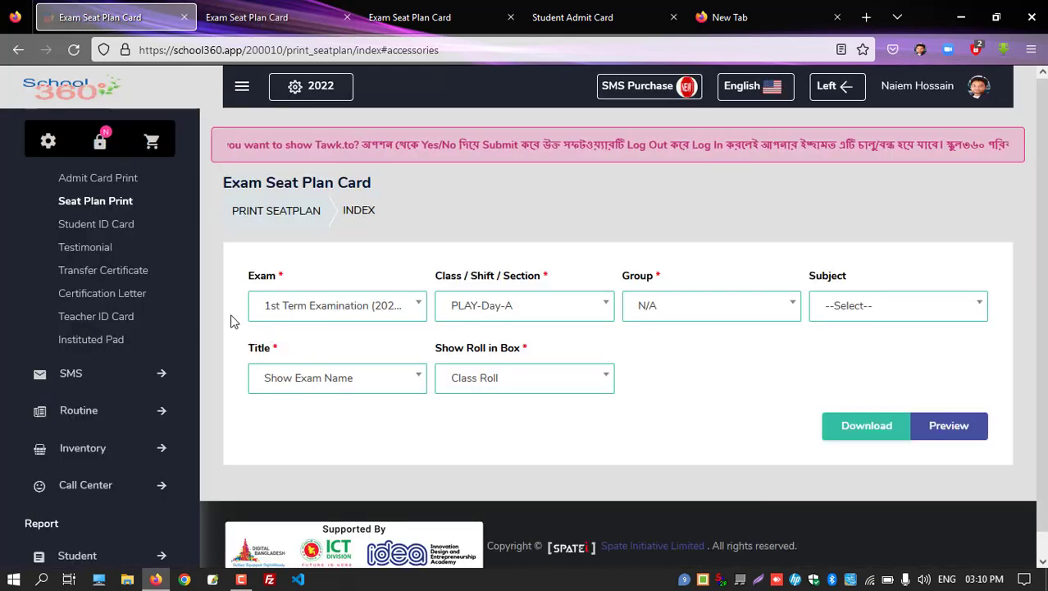
# - Open the Subject list under Basic Settings and review the subjects defined for the school
pyautogui.scroll(1, 166, 265)
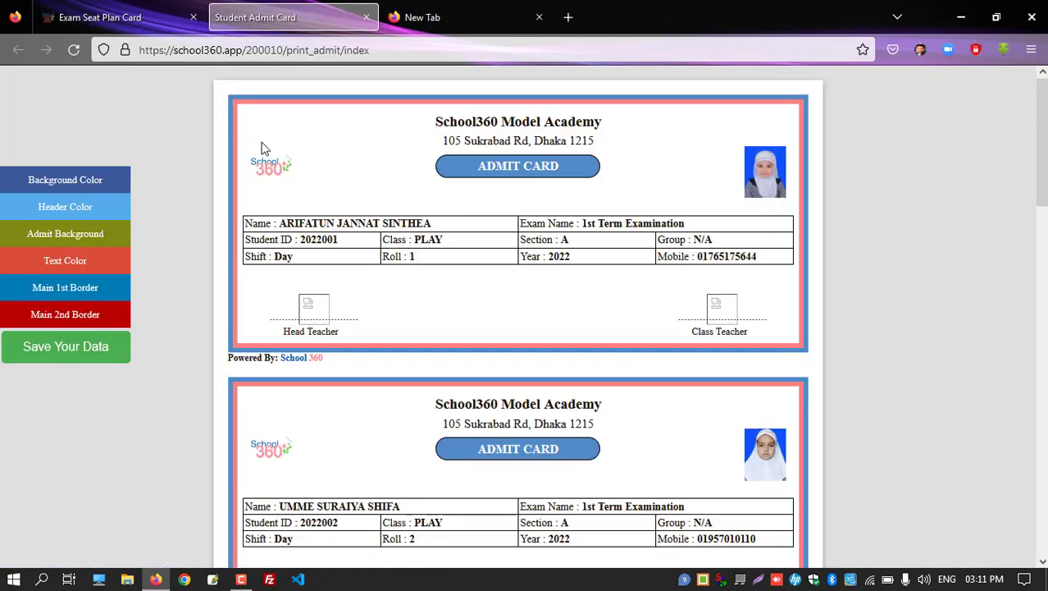
pyautogui.click(107, 16)
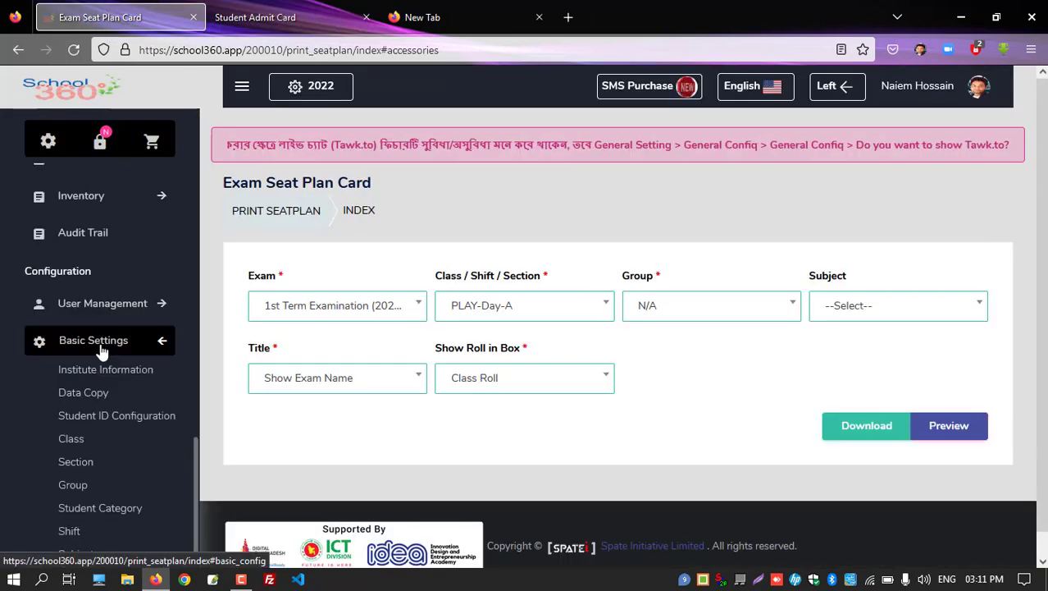
pyautogui.scroll(-2, 71, 346)
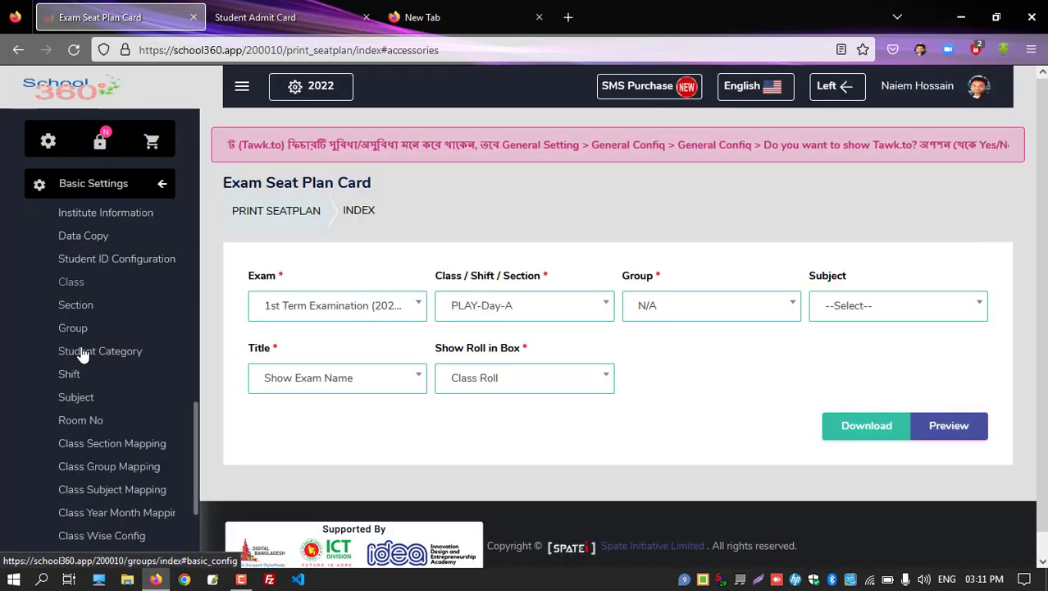
pyautogui.click(76, 398)
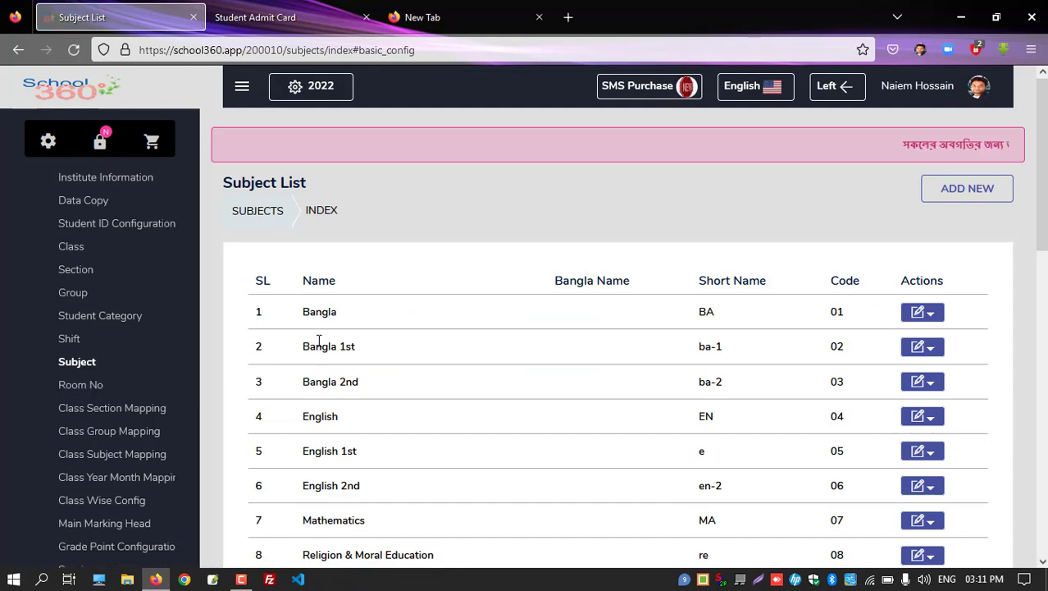
pyautogui.moveTo(223, 182); pyautogui.dragTo(455, 186)
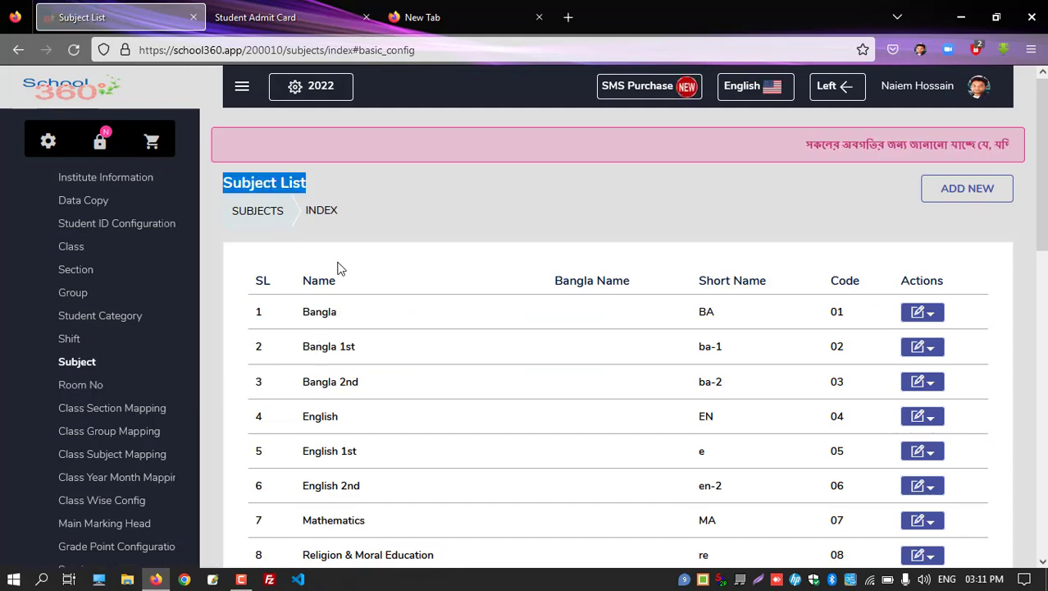
pyautogui.scroll(-3, 356, 353)
pyautogui.scroll(-3, 370, 376)
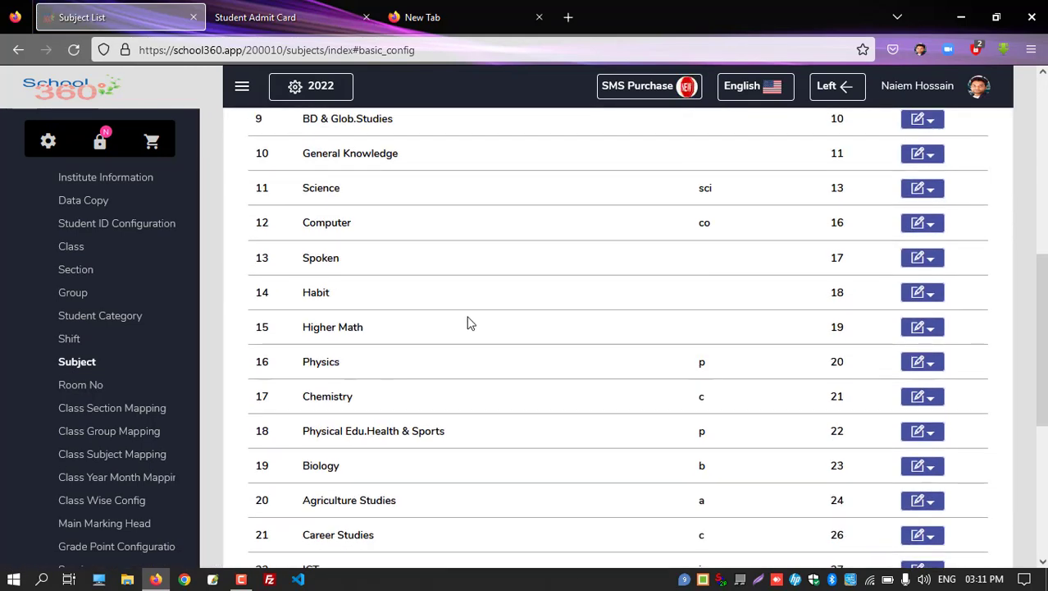
pyautogui.scroll(2, 410, 321)
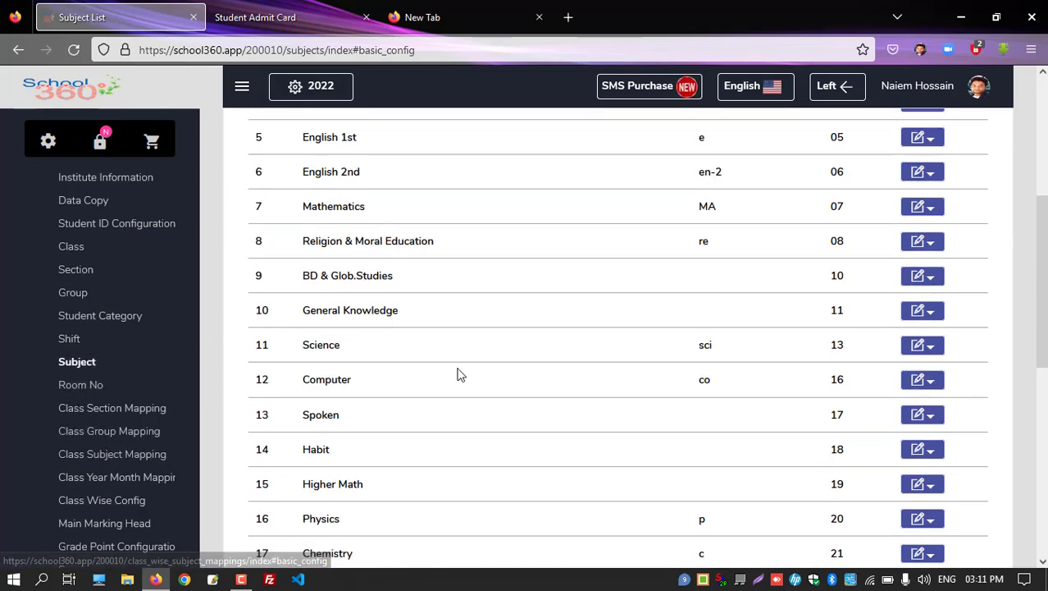
# - Open the Class Subject Mapping of class PLAY for editing and review its selected subjects and groups
pyautogui.click(107, 460)
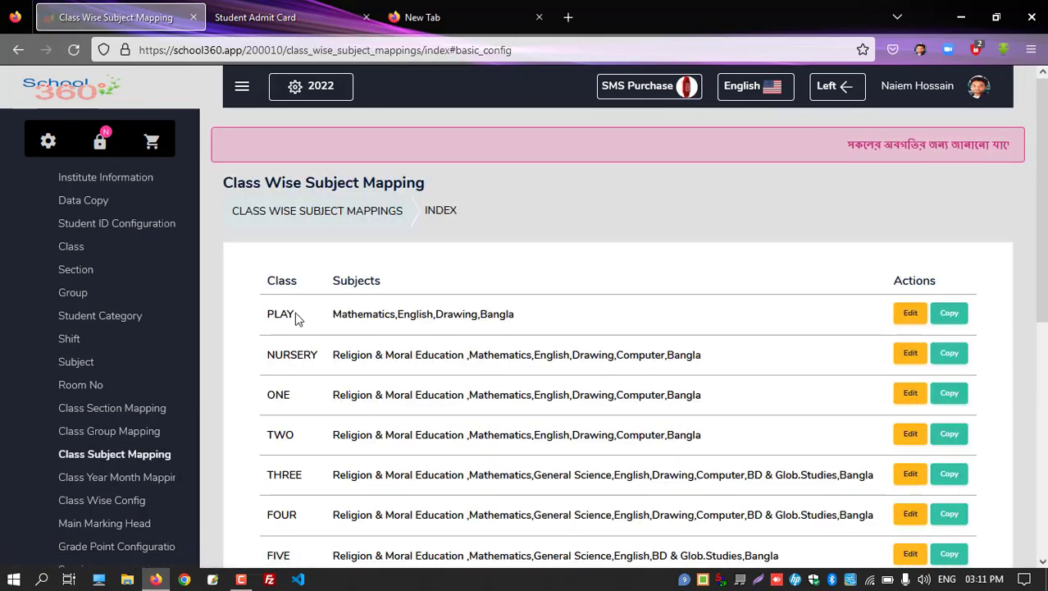
pyautogui.moveTo(269, 315); pyautogui.dragTo(525, 326)
pyautogui.click(564, 320)
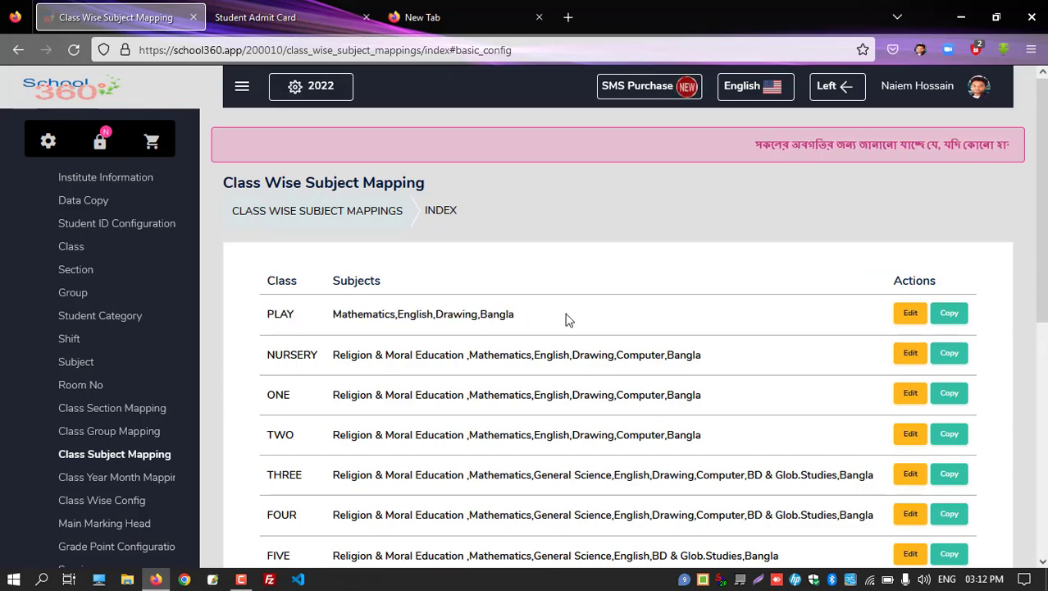
pyautogui.click(908, 315)
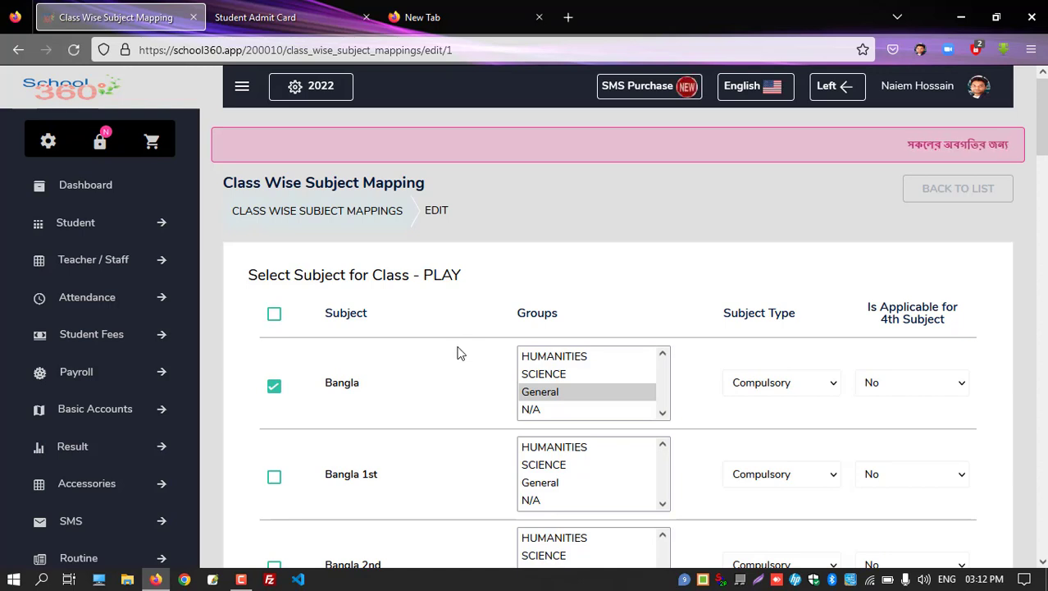
pyautogui.scroll(-1, 460, 352)
pyautogui.scroll(-2, 460, 353)
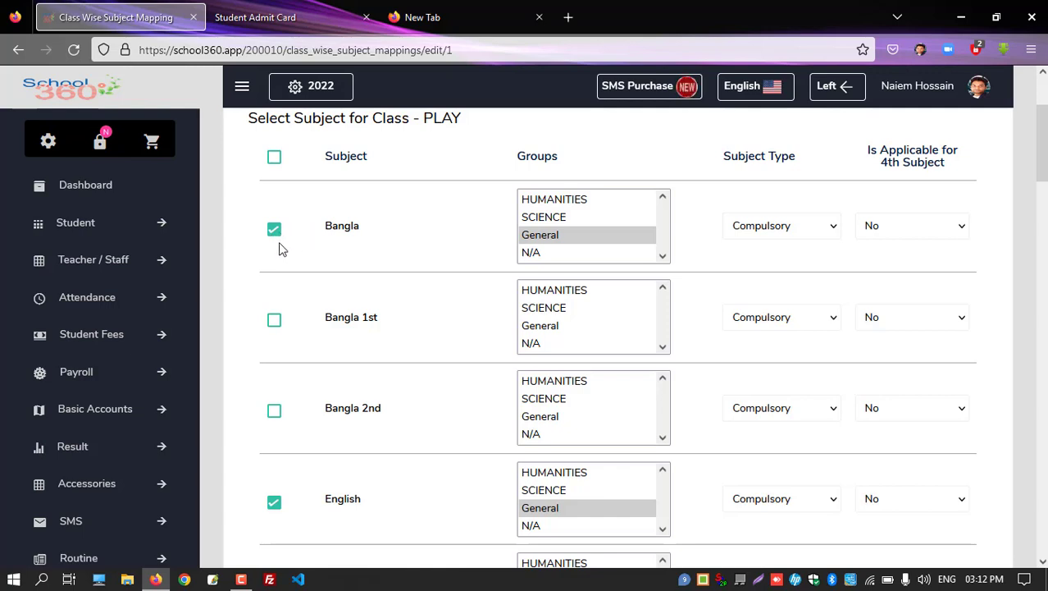
pyautogui.doubleClick(359, 227)
pyautogui.scroll(2, 414, 236)
pyautogui.doubleClick(437, 275)
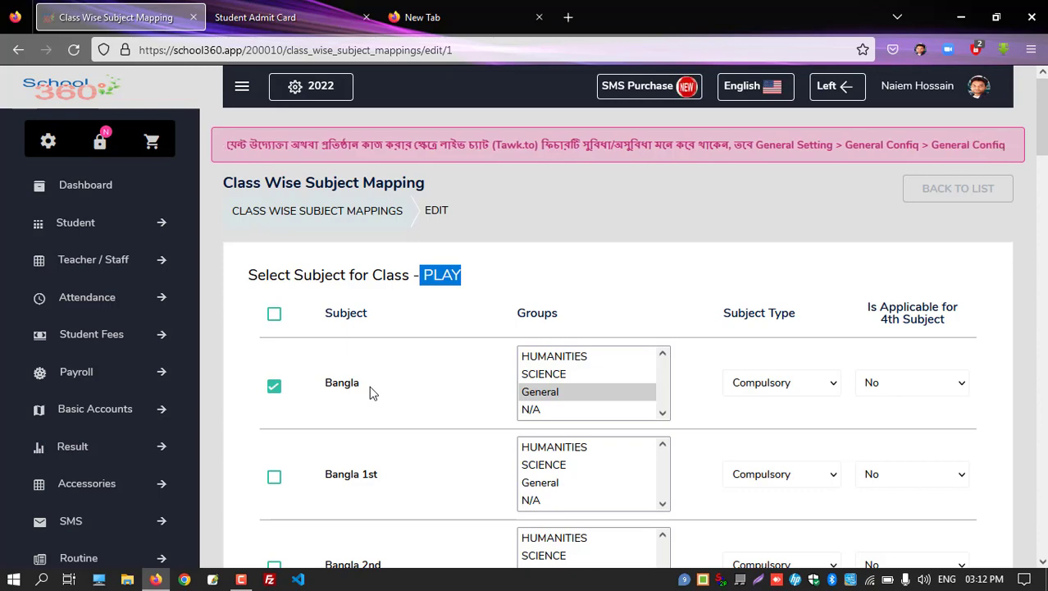
pyautogui.moveTo(515, 313); pyautogui.dragTo(596, 320)
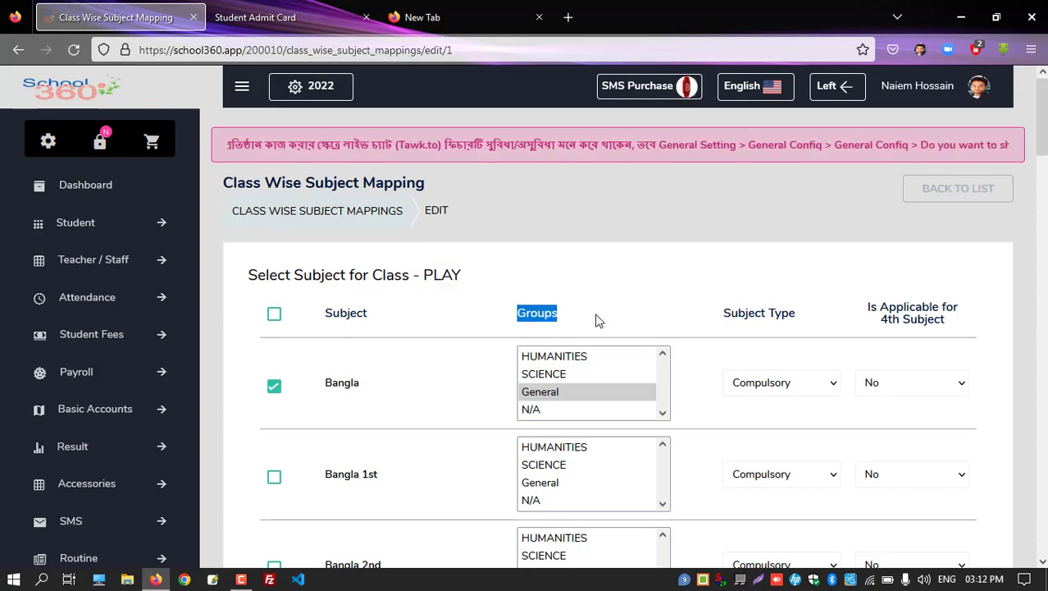
# - Open the Student Data list in a second School360 tab and check which group the PLAY-Day-A students belong to
pyautogui.rightClick(82, 90)
pyautogui.click(146, 111)
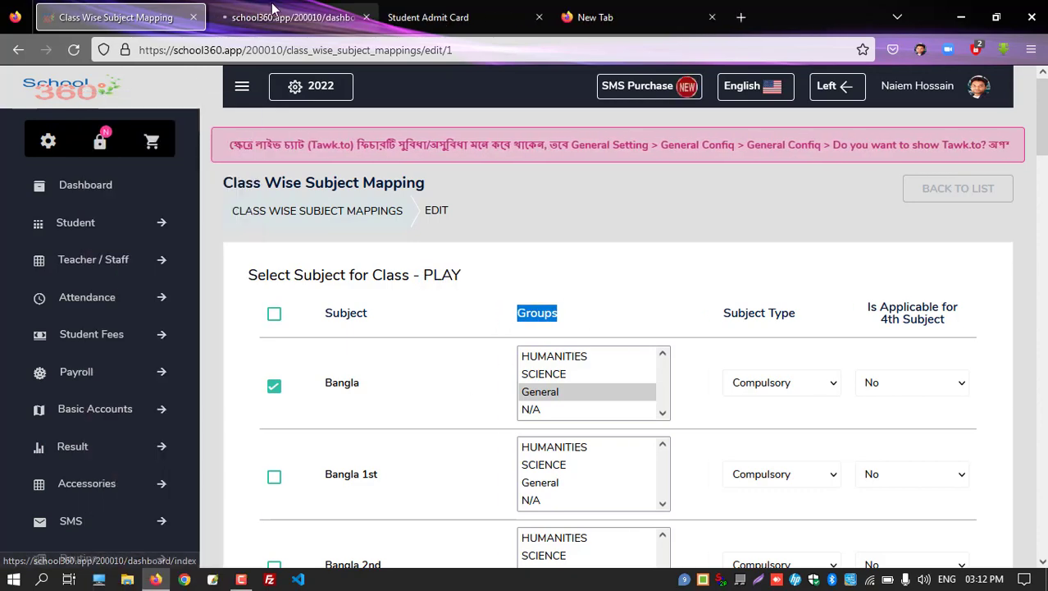
pyautogui.click(275, 16)
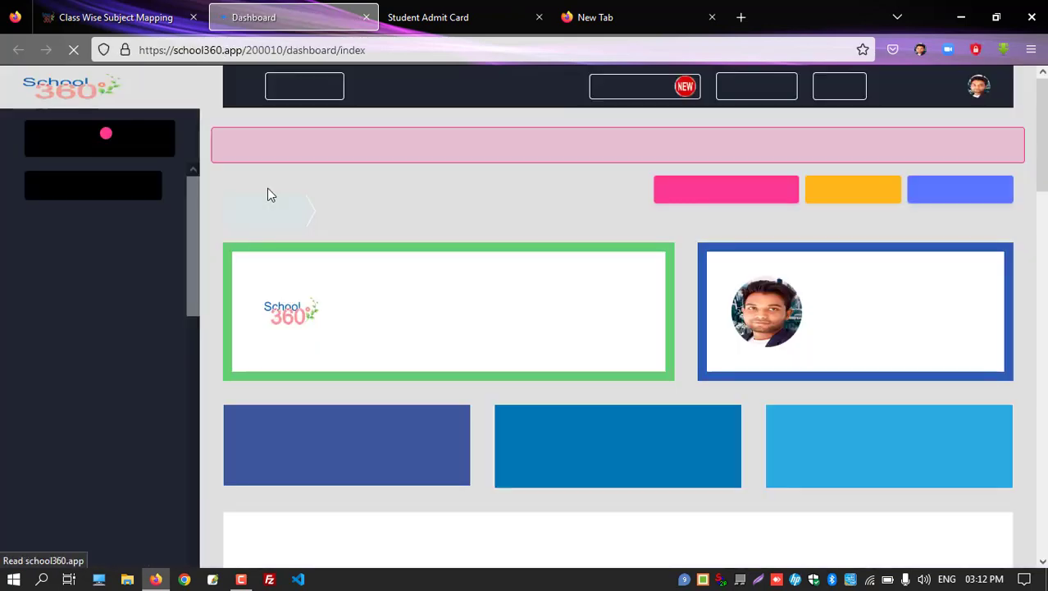
pyautogui.click(86, 230)
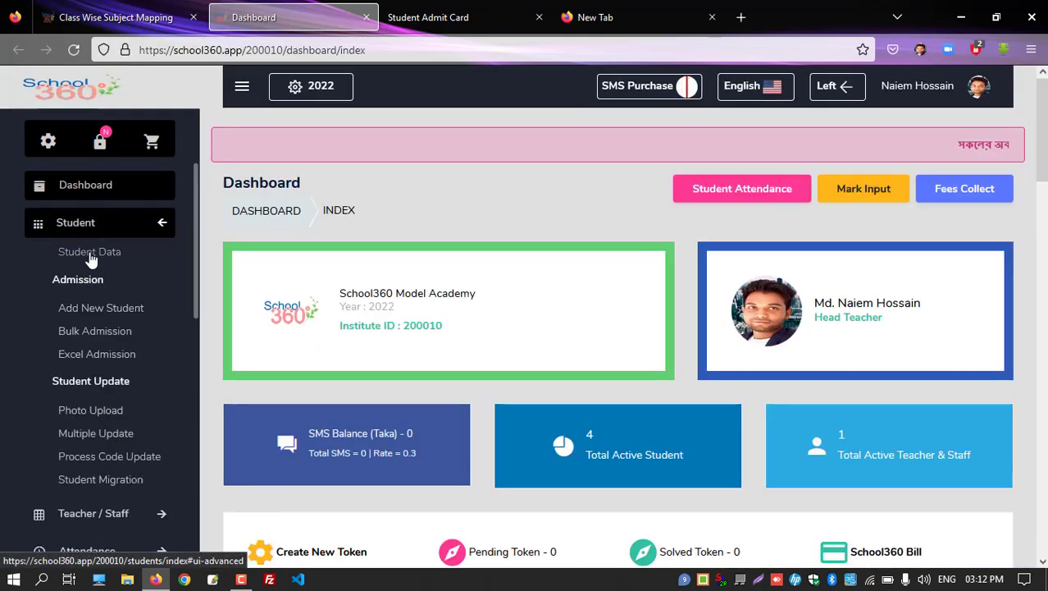
pyautogui.click(88, 250)
pyautogui.scroll(-2, 657, 405)
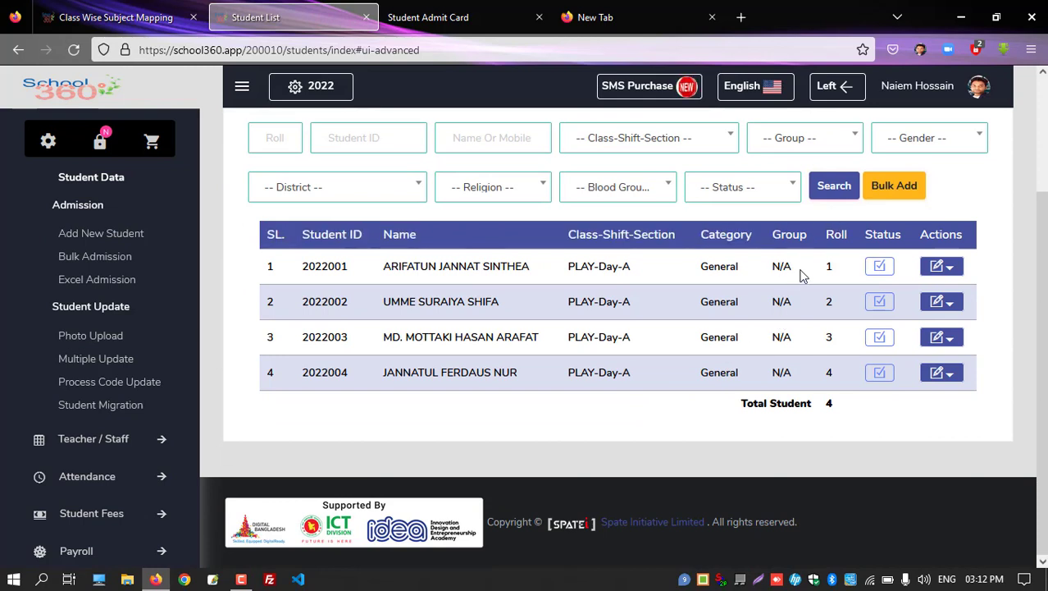
pyautogui.moveTo(801, 273); pyautogui.dragTo(770, 271)
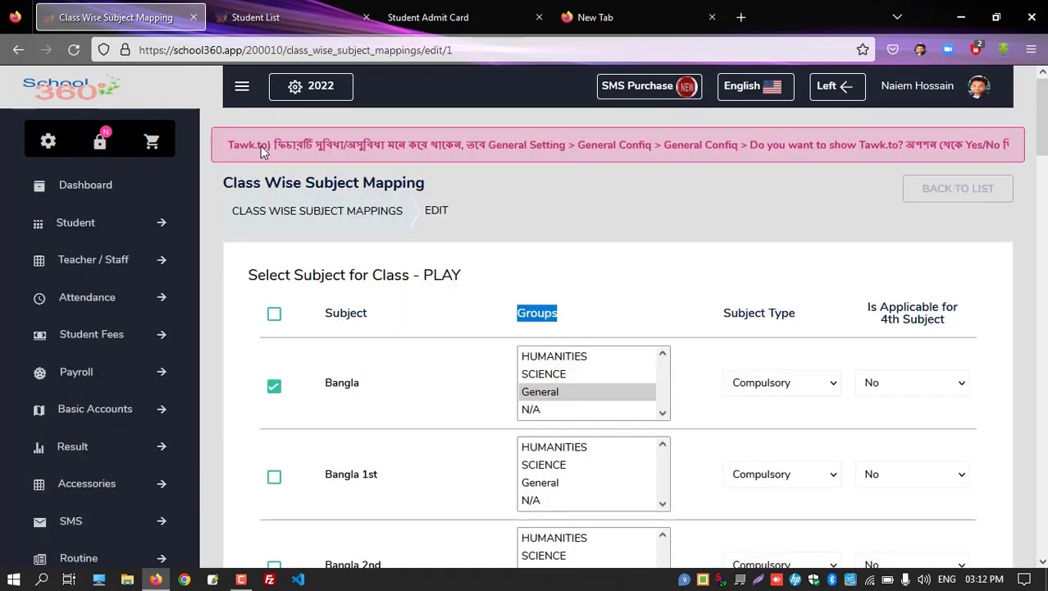
# - Return to the class PLAY subject mapping and set the group of Bangla and English to N/A
pyautogui.click(115, 17)
pyautogui.scroll(-2, 467, 294)
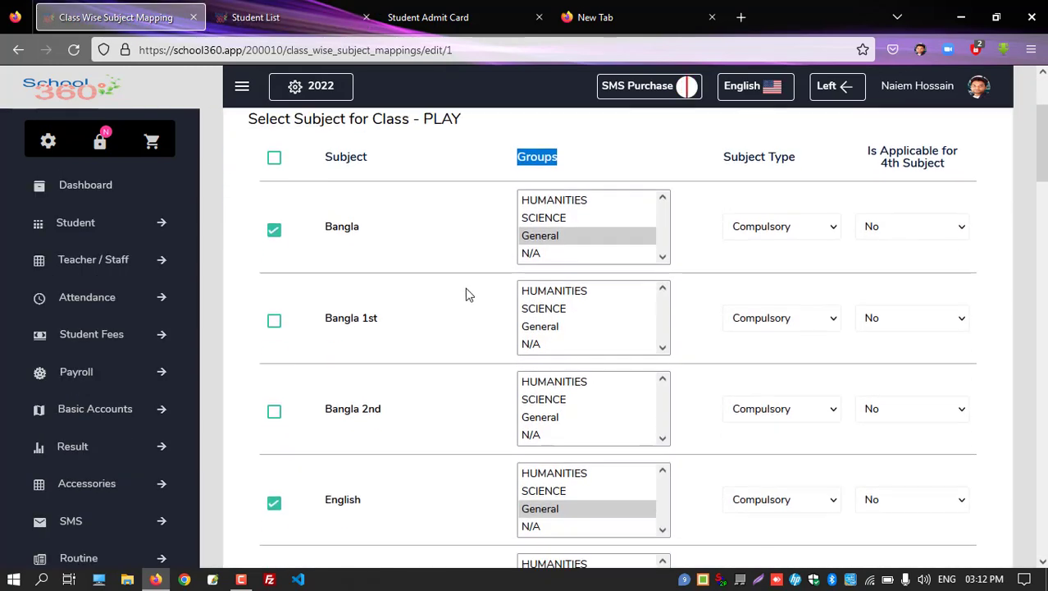
pyautogui.click(541, 254)
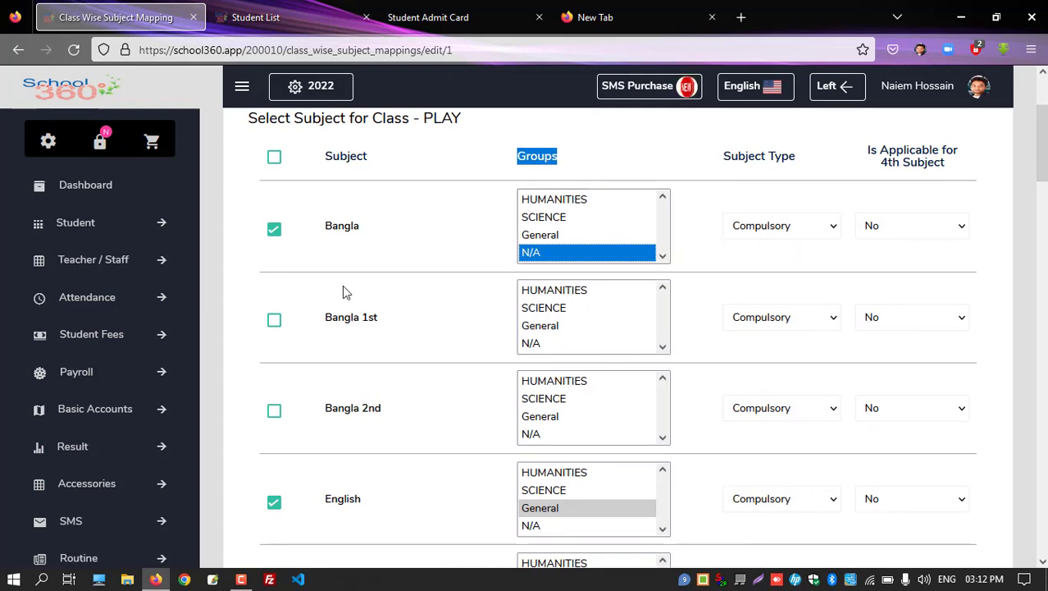
pyautogui.scroll(-2, 342, 284)
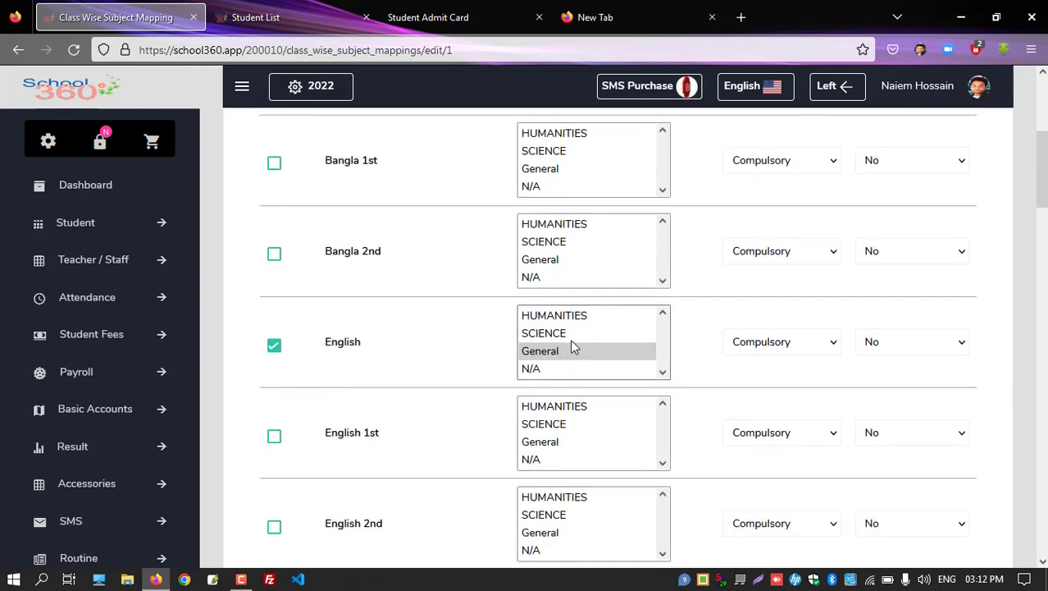
pyautogui.click(542, 370)
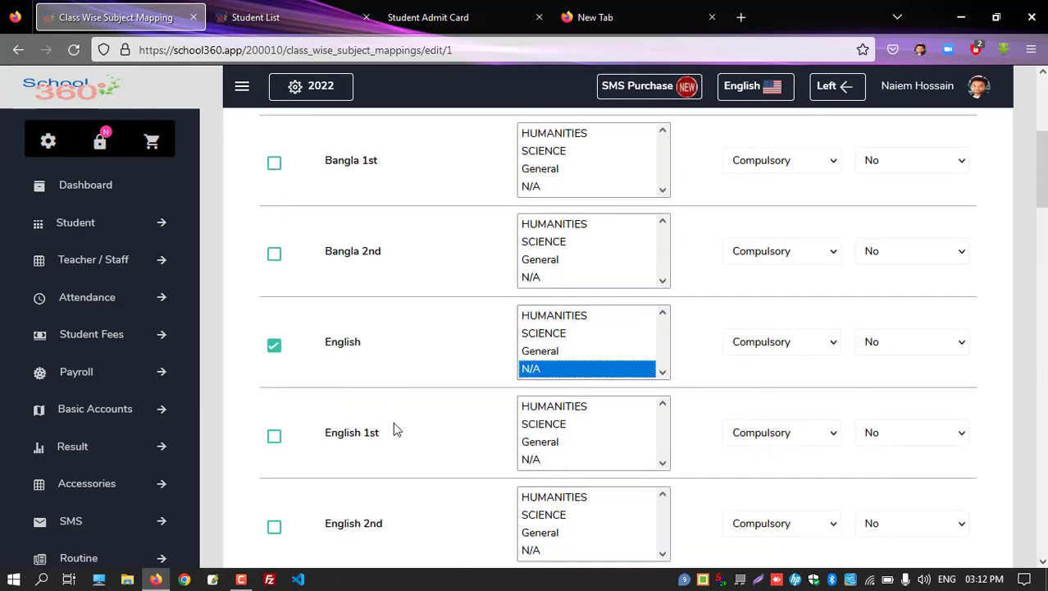
# - Set the group of Mathematics to N/A and keep the subject selected for class PLAY
pyautogui.scroll(-1, 390, 414)
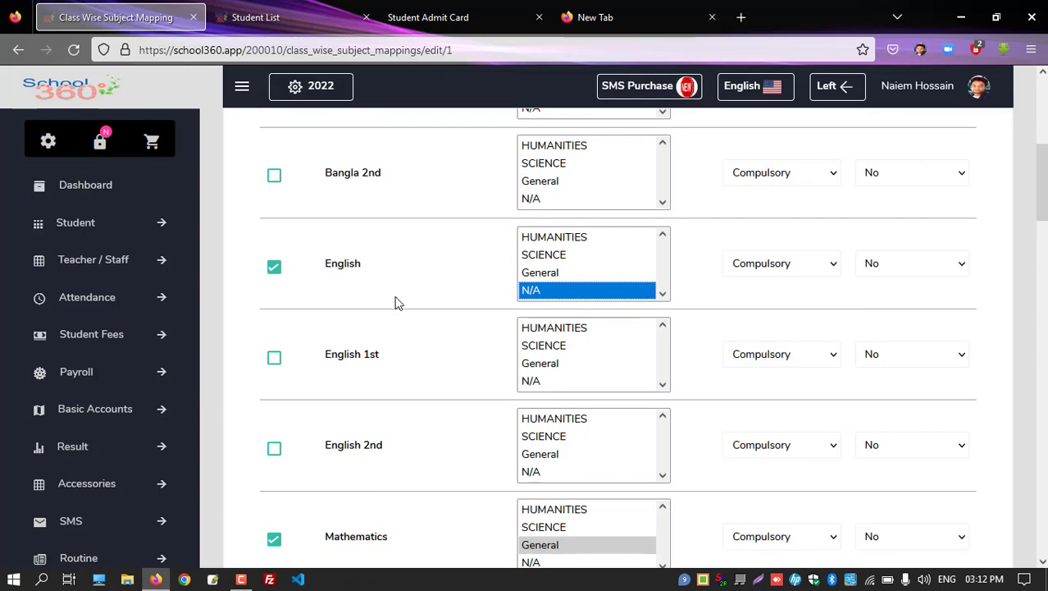
pyautogui.scroll(-2, 393, 302)
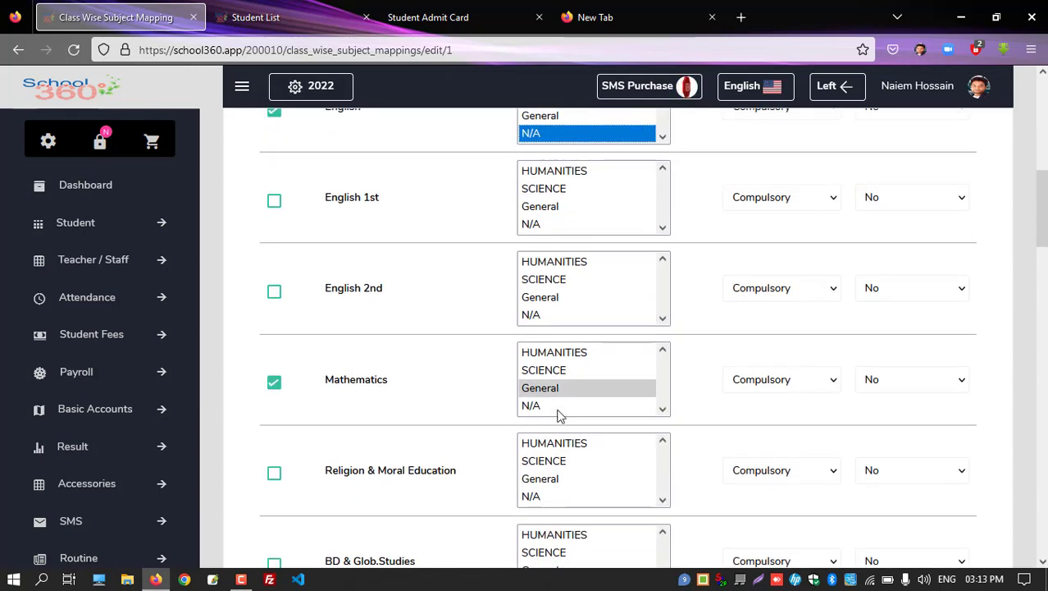
pyautogui.click(542, 405)
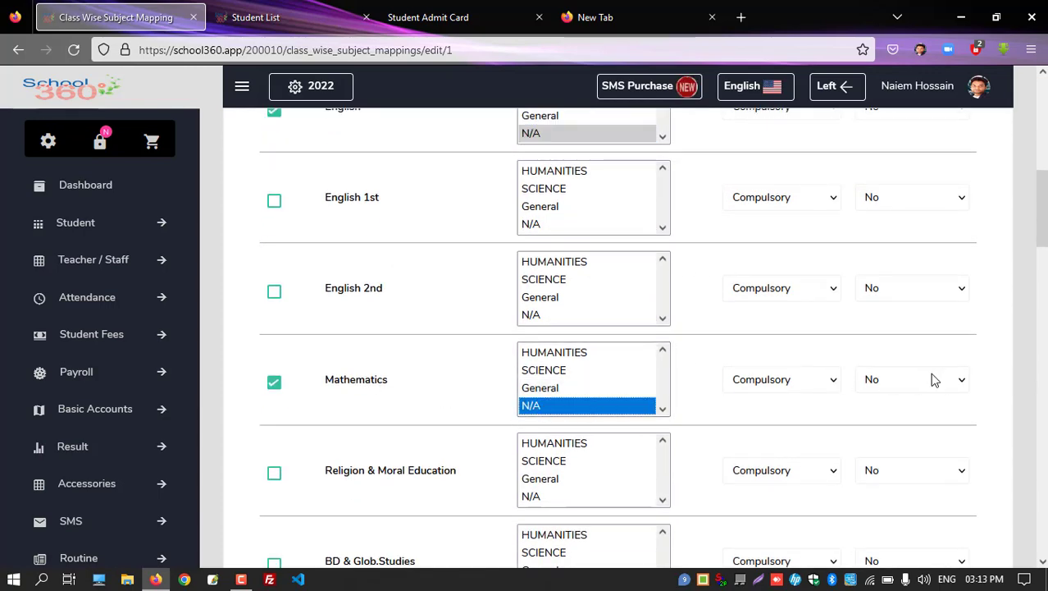
pyautogui.scroll(-3, 358, 300)
pyautogui.scroll(2, 356, 301)
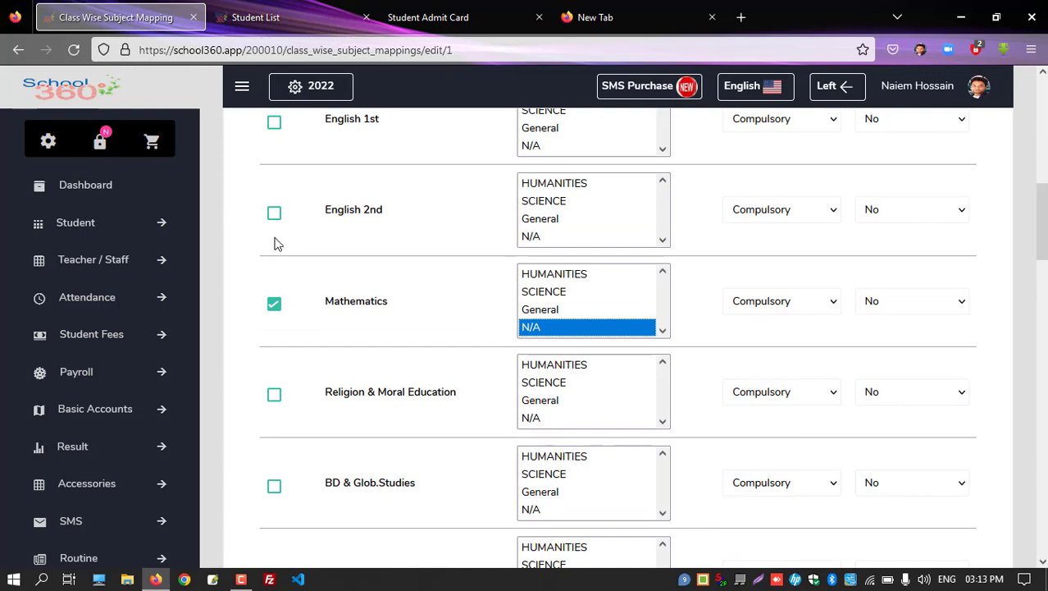
pyautogui.click(275, 307)
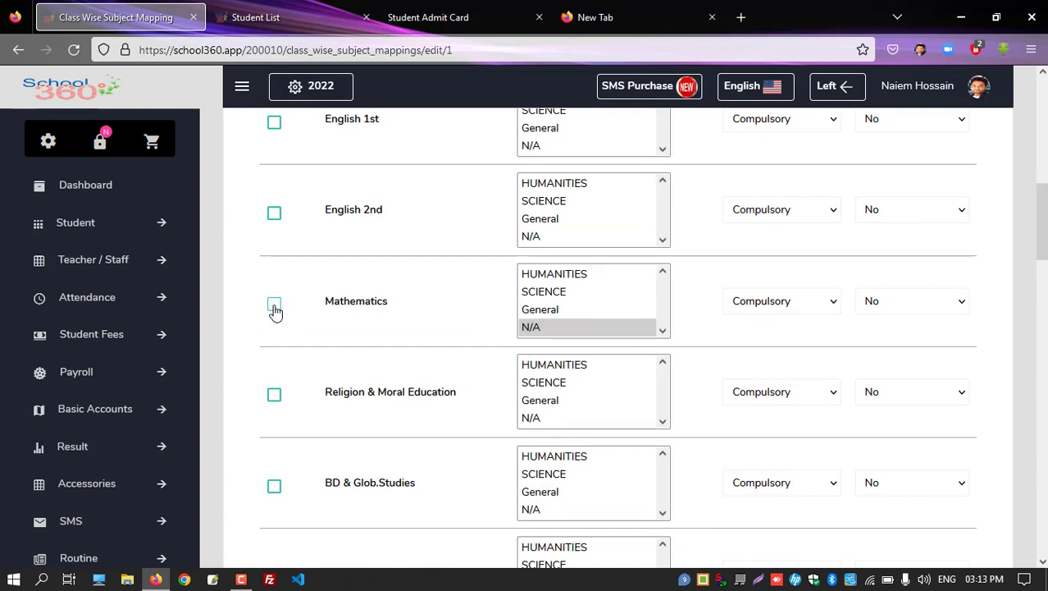
pyautogui.click(564, 328)
pyautogui.scroll(-2, 374, 328)
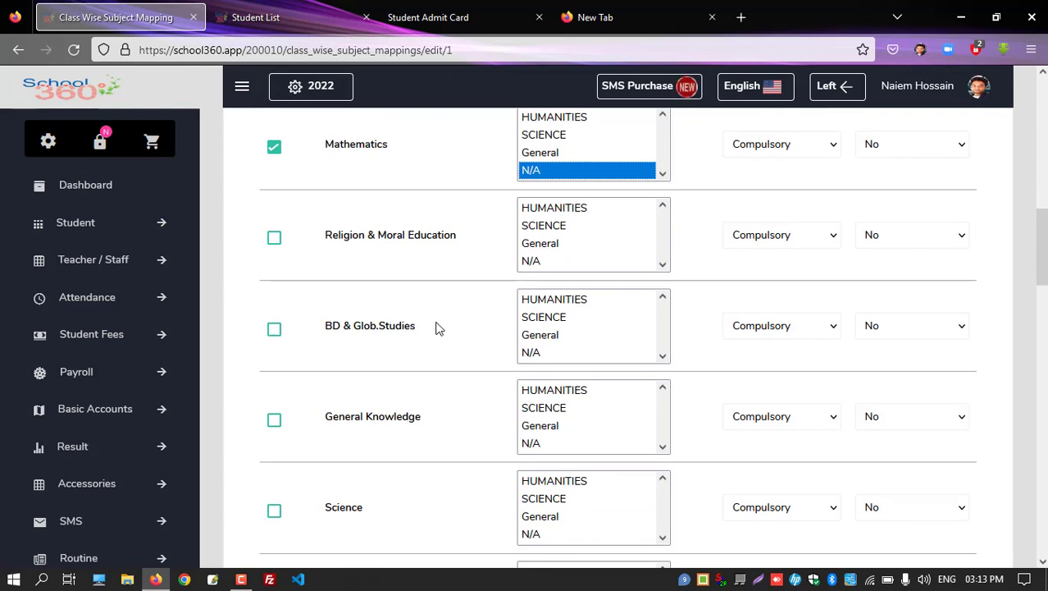
# - Add Computer to the subjects of class PLAY with the group N/A
pyautogui.scroll(-4, 439, 327)
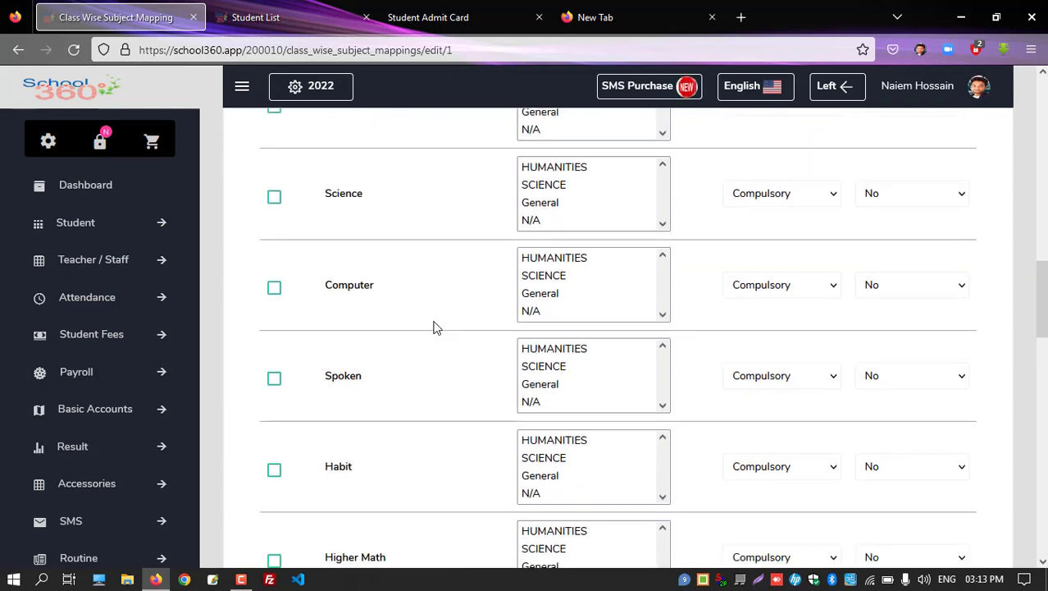
pyautogui.click(274, 288)
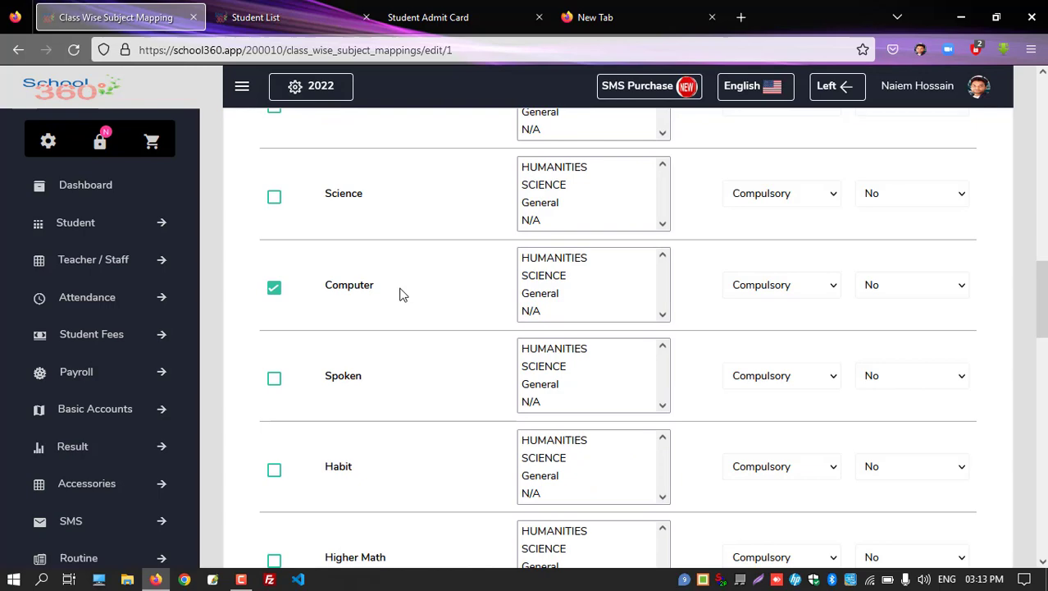
pyautogui.click(540, 315)
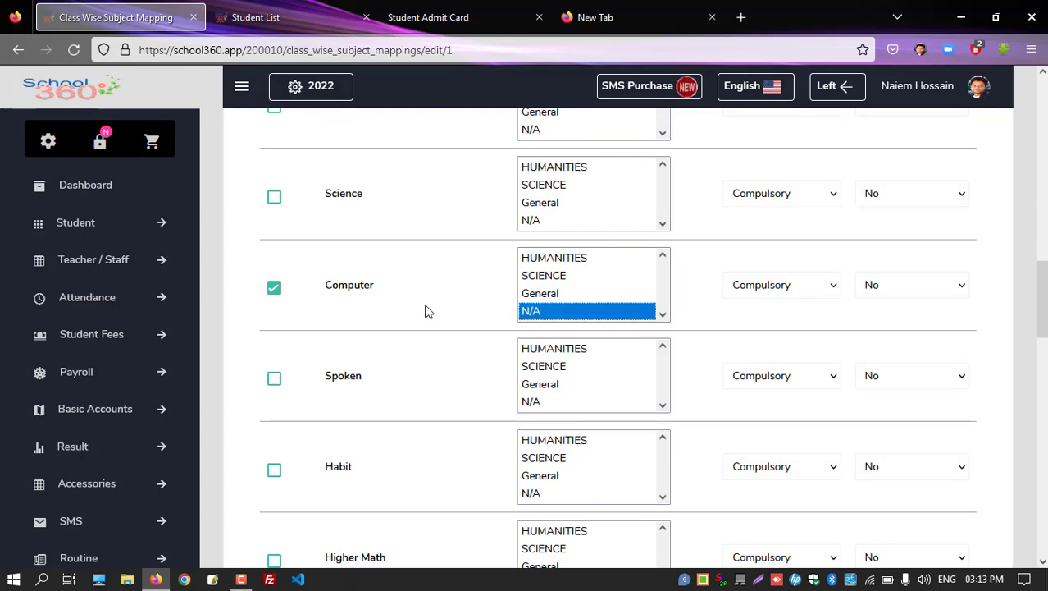
# - Set the group of Drawing to N/A, submit the mapping and check the subjects saved for class PLAY
pyautogui.scroll(-5, 425, 310)
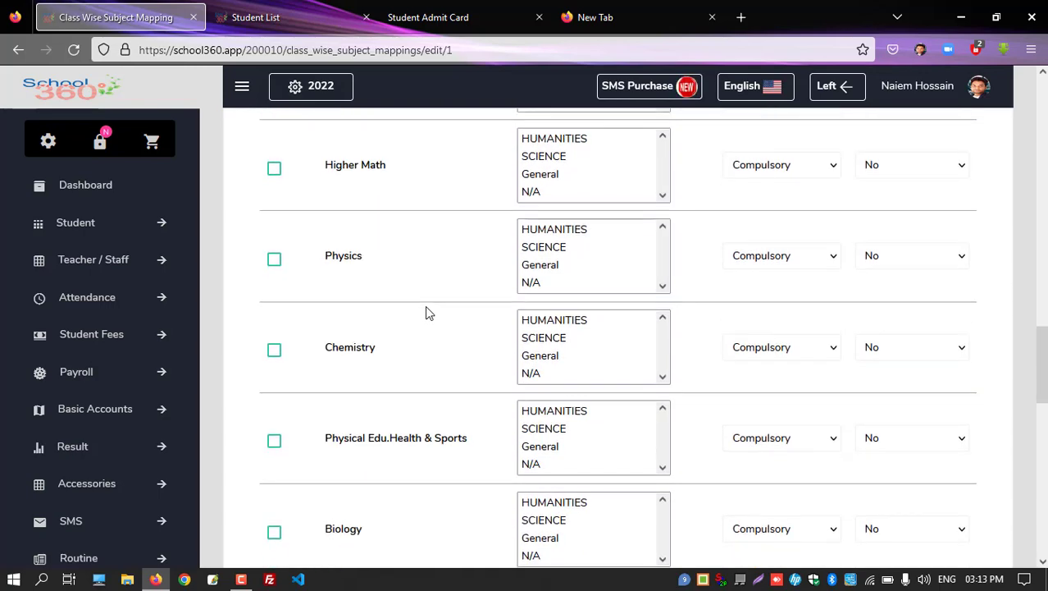
pyautogui.scroll(-8, 425, 312)
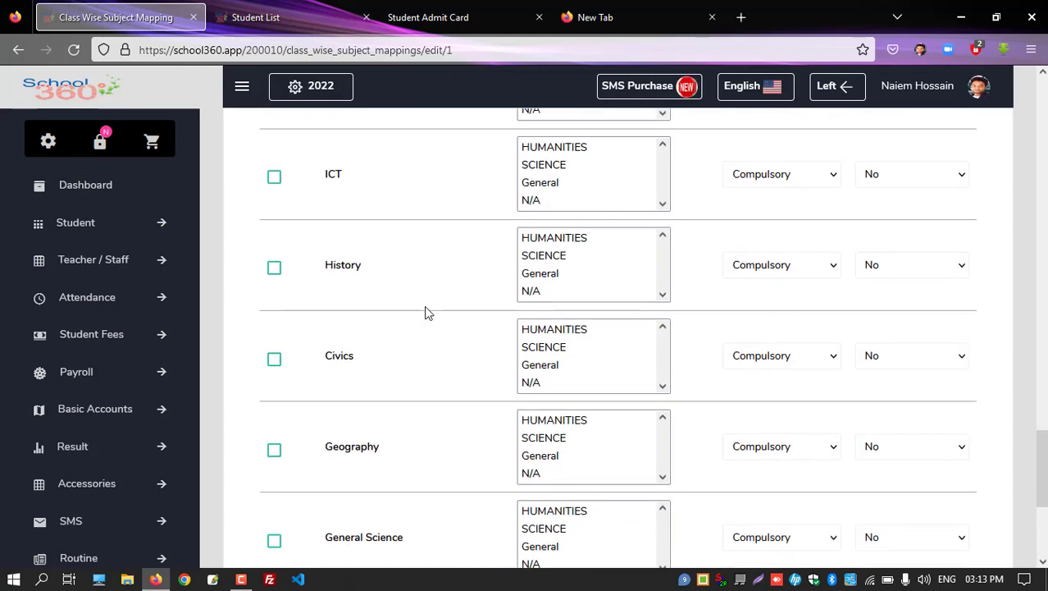
pyautogui.scroll(-4, 425, 312)
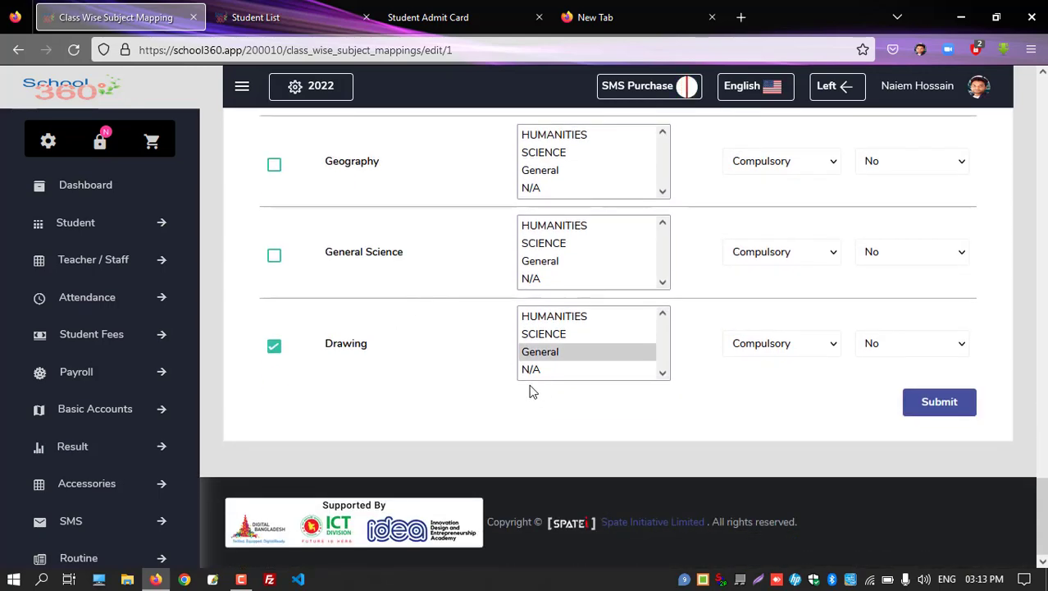
pyautogui.click(537, 368)
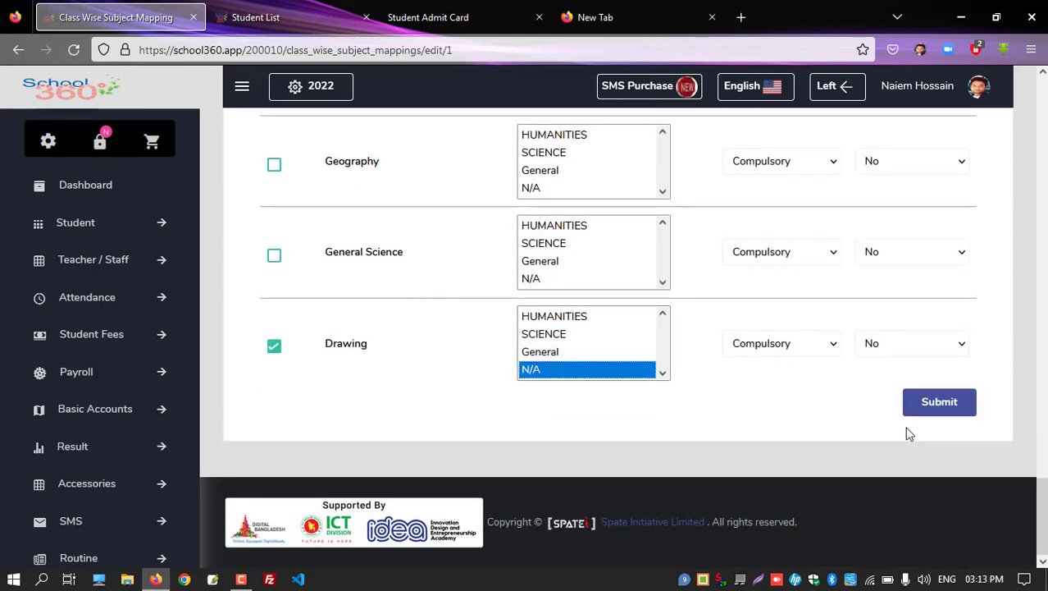
pyautogui.click(937, 405)
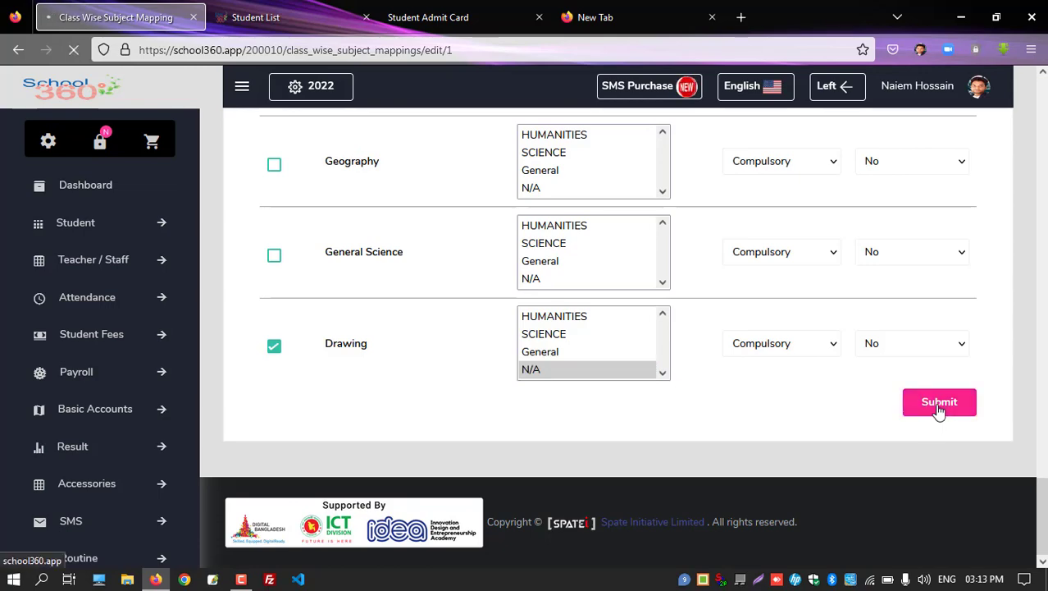
pyautogui.moveTo(332, 365); pyautogui.dragTo(543, 367)
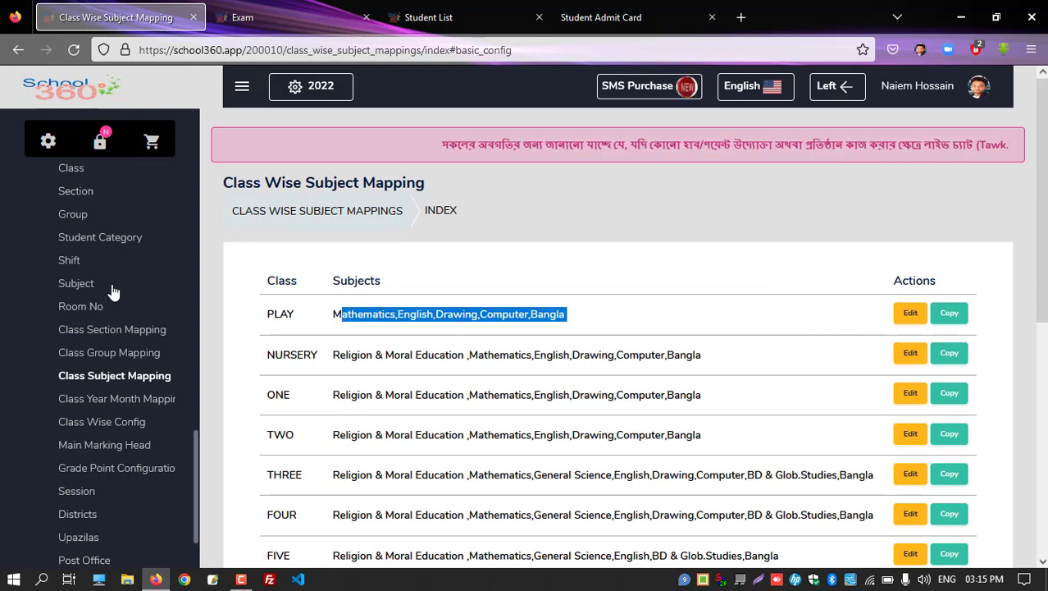
# - Open the Main Marking Head of class PLAY for editing from the Basic Settings
pyautogui.scroll(-3, 82, 402)
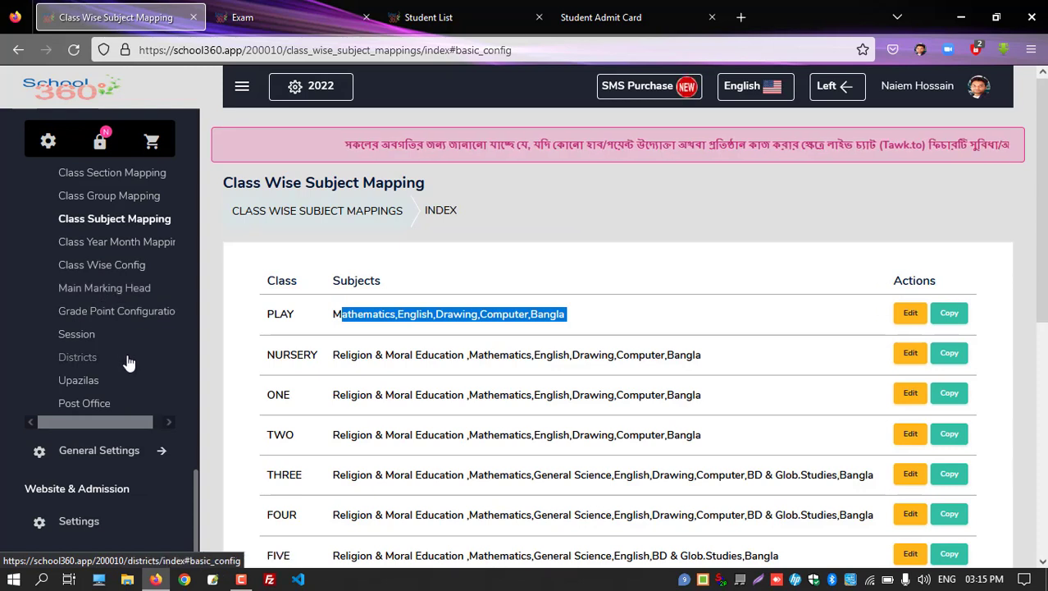
pyautogui.click(92, 294)
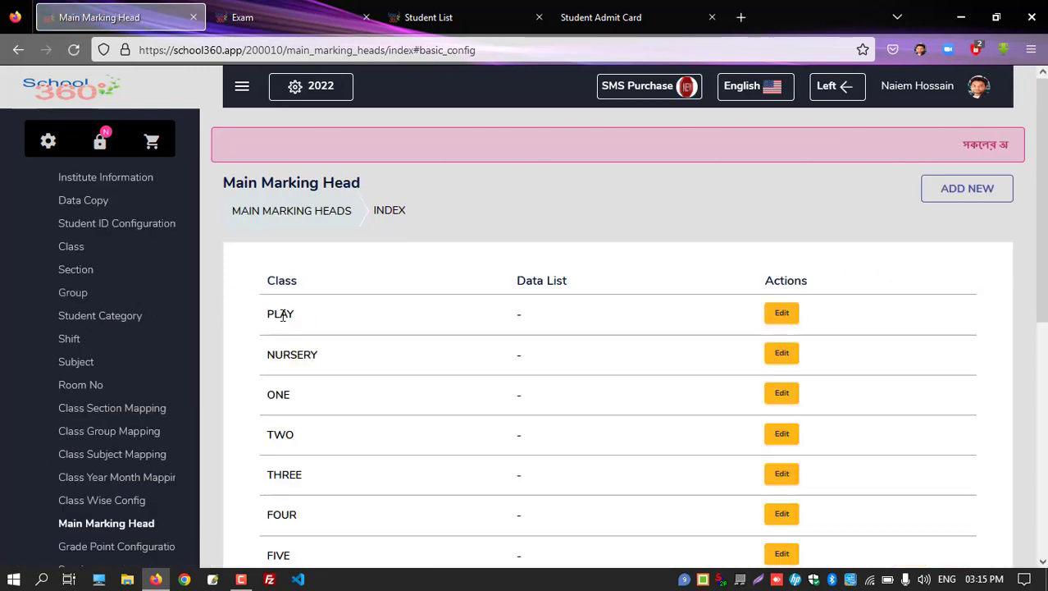
pyautogui.moveTo(251, 316); pyautogui.dragTo(300, 322)
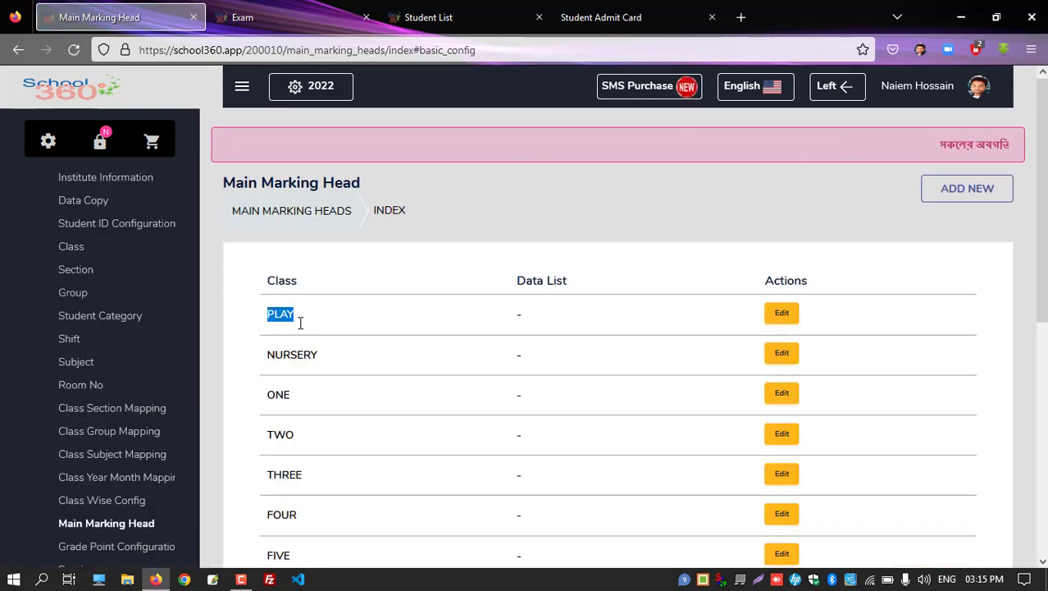
pyautogui.click(782, 314)
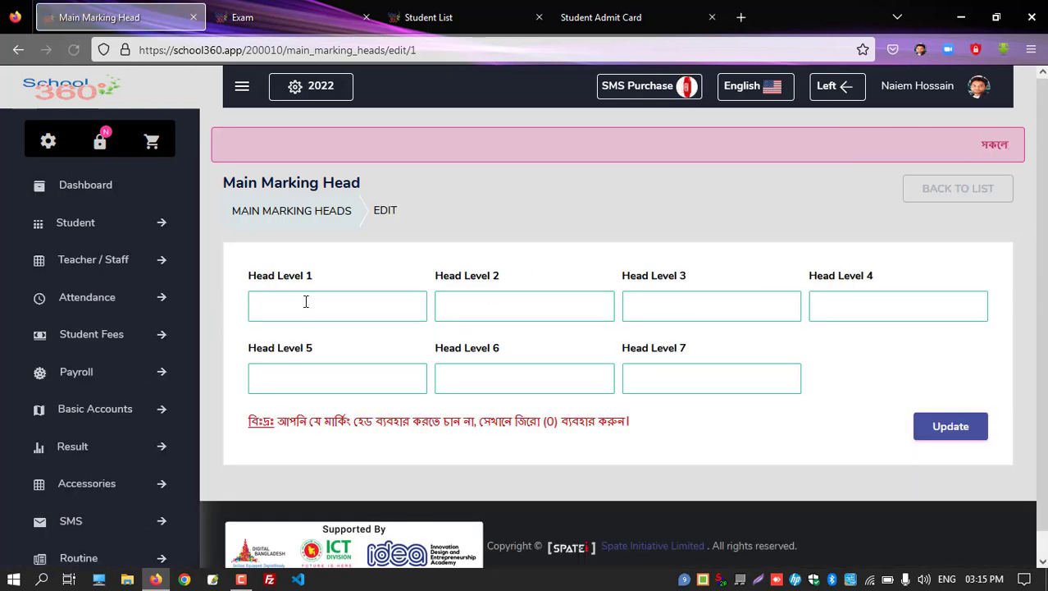
# - Enter CQ as Head Level 1 and 0 for Head Levels 2 to 7 of class PLAY
pyautogui.click(306, 302)
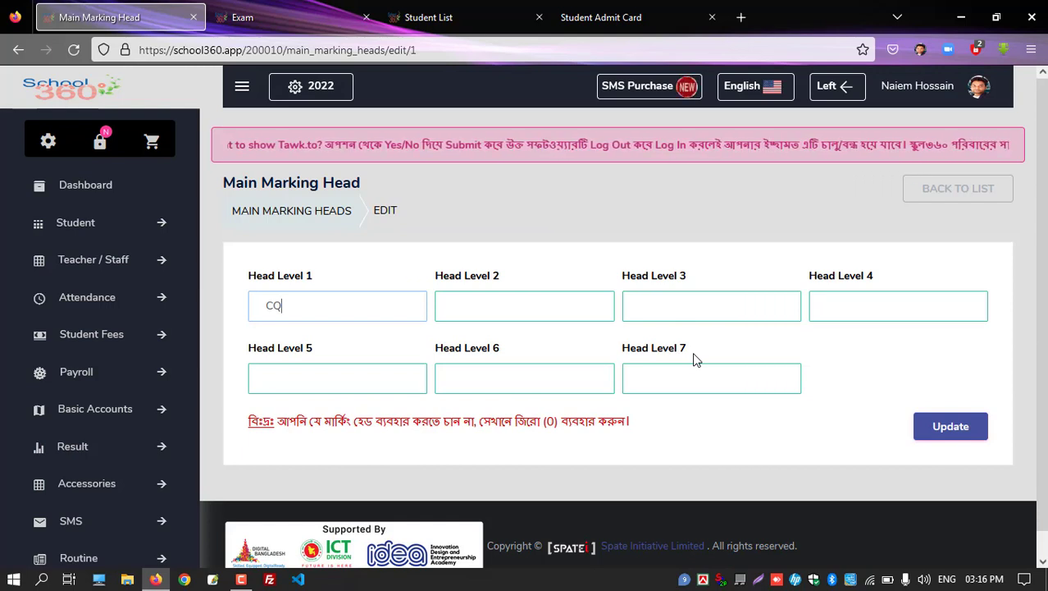
pyautogui.click(500, 306)
pyautogui.click(631, 307)
pyautogui.write('0')
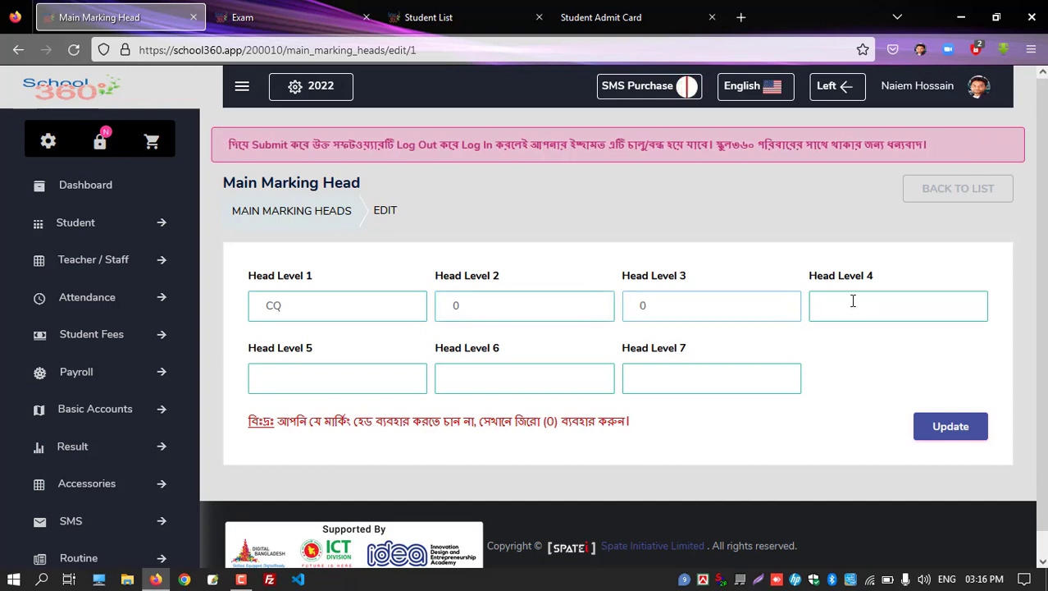
pyautogui.click(851, 301)
pyautogui.write('0')
pyautogui.click(333, 369)
pyautogui.click(455, 375)
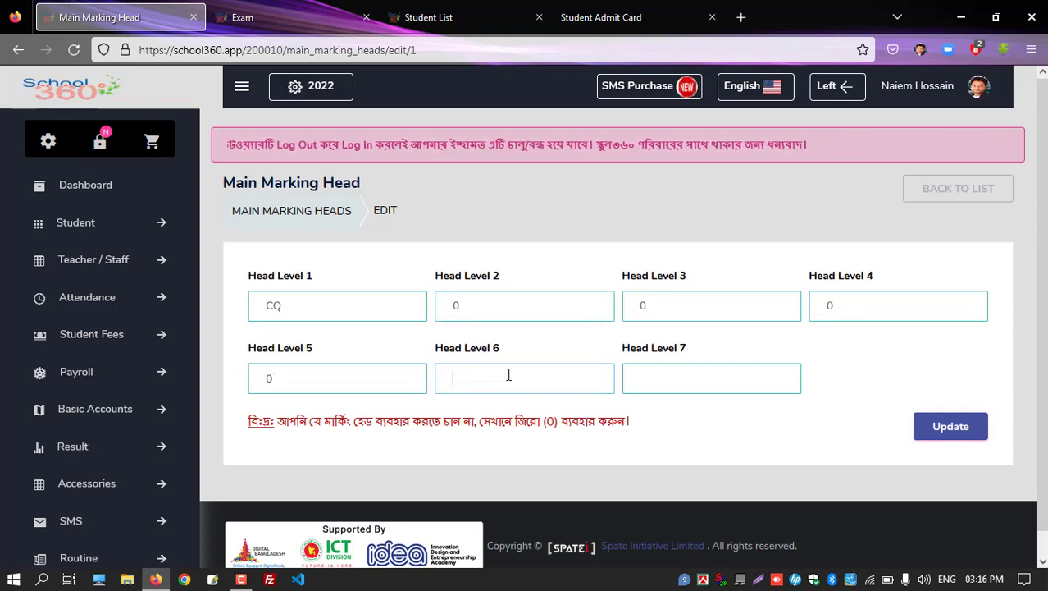
pyautogui.click(666, 371)
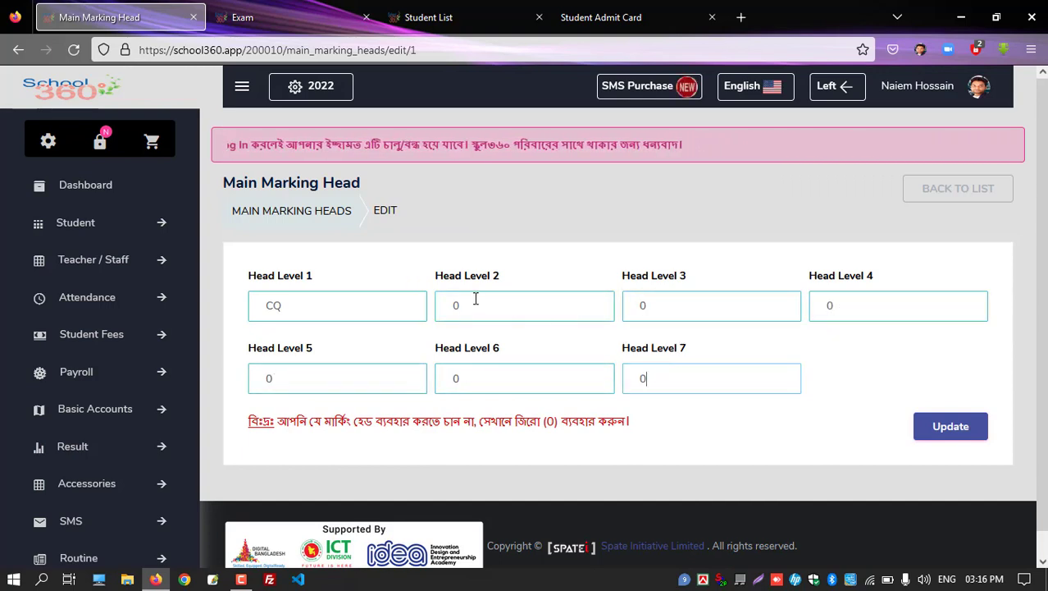
# - Check the entered head levels, update the marking heads and review the saved data list of class PLAY
pyautogui.moveTo(443, 277); pyautogui.dragTo(803, 269)
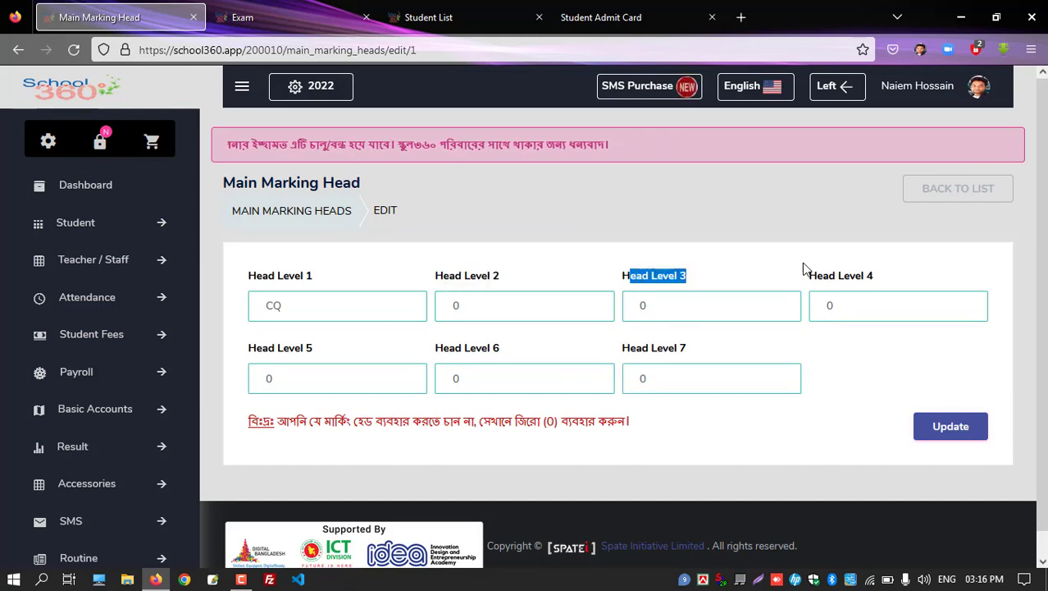
pyautogui.tripleClick(852, 276)
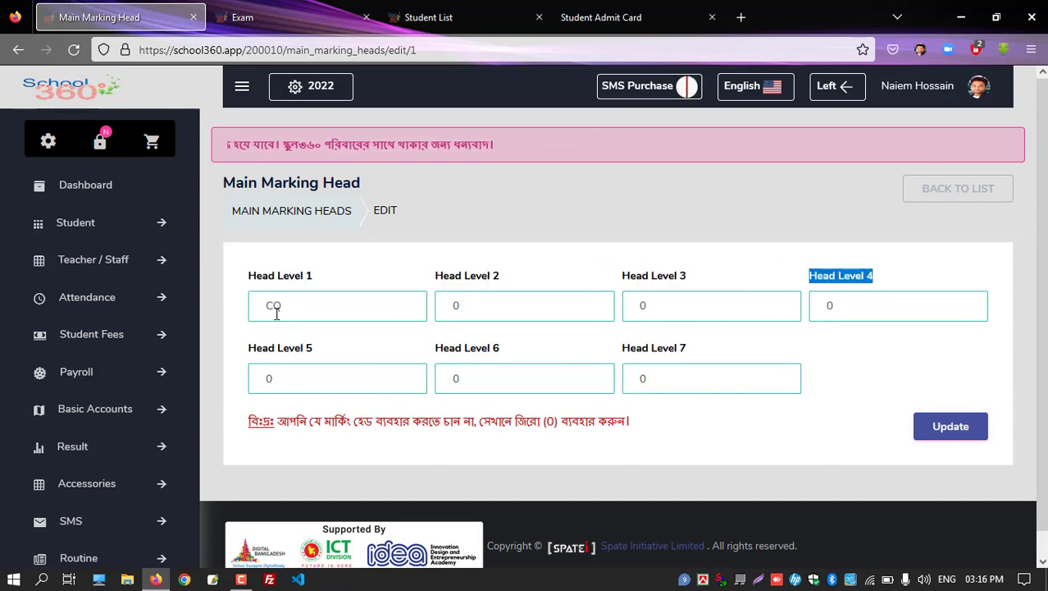
pyautogui.click(945, 428)
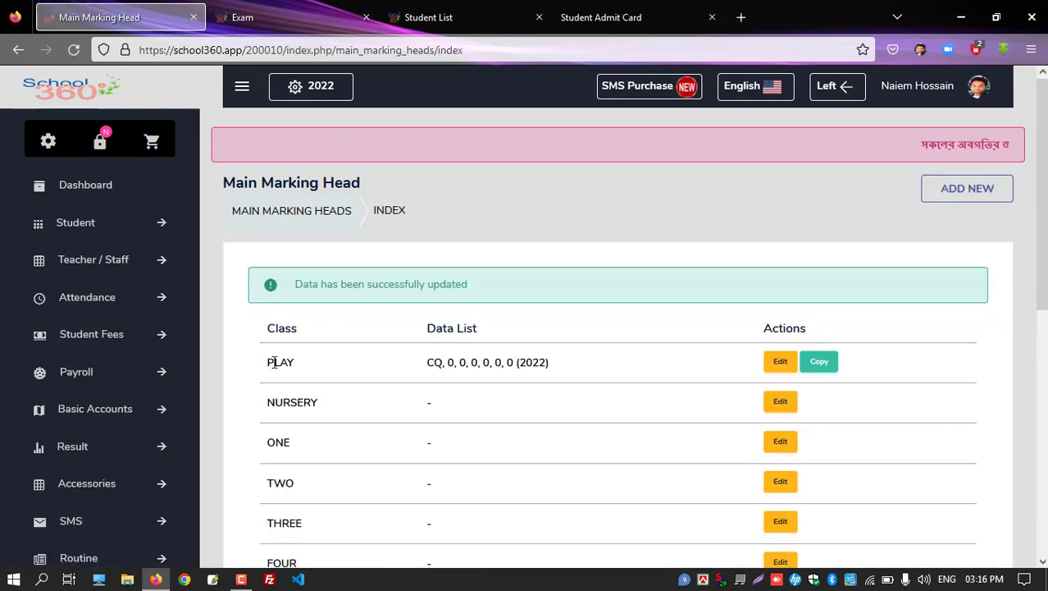
pyautogui.moveTo(576, 368); pyautogui.dragTo(421, 370)
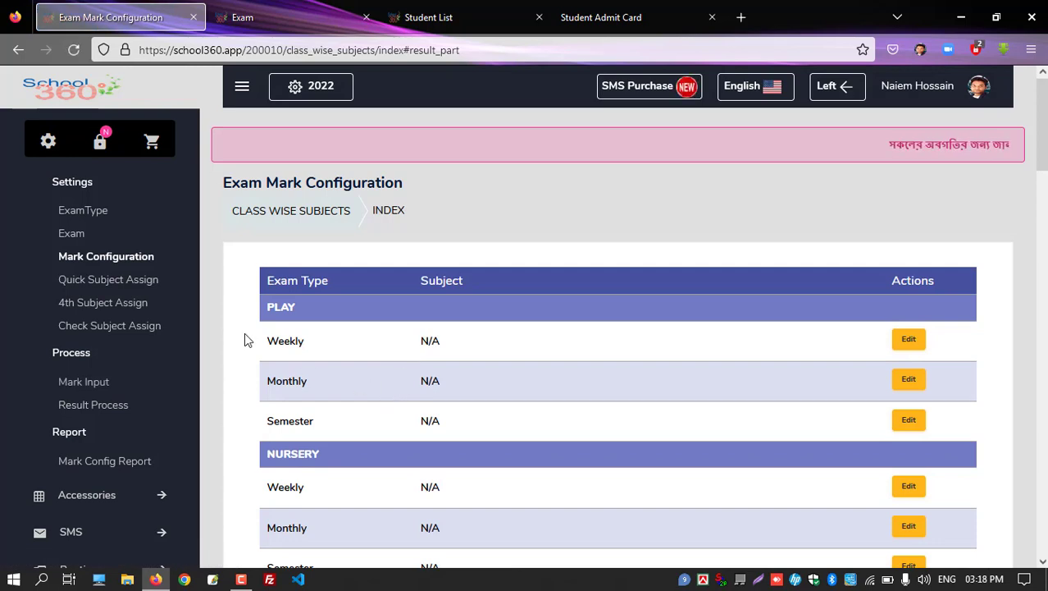
# - Review the exam types listed under class PLAY in the Exam Mark Configuration
pyautogui.moveTo(265, 343); pyautogui.dragTo(345, 345)
pyautogui.moveTo(261, 381); pyautogui.dragTo(322, 386)
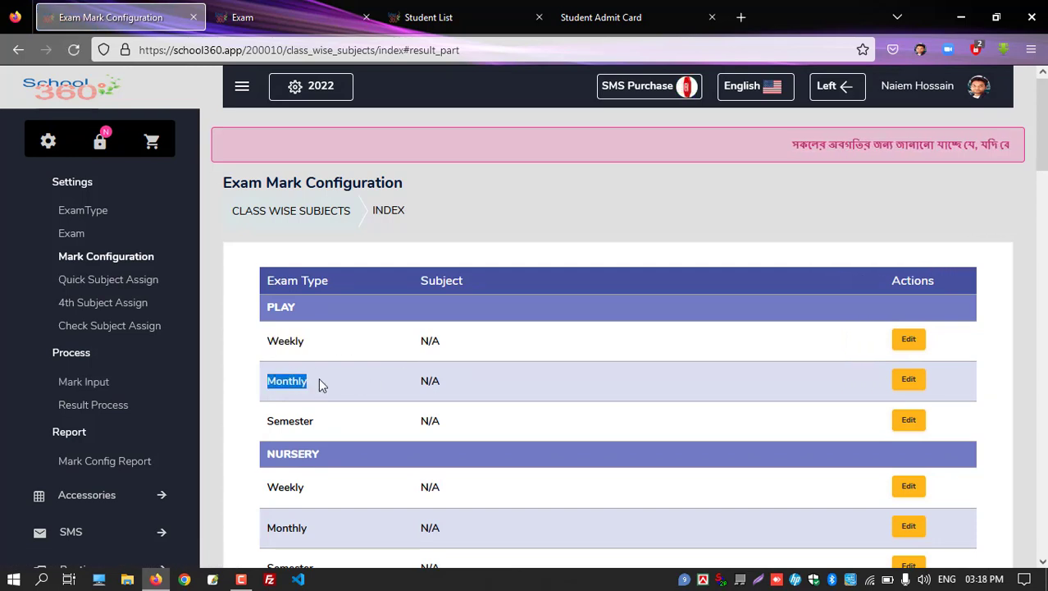
pyautogui.moveTo(324, 433); pyautogui.dragTo(269, 435)
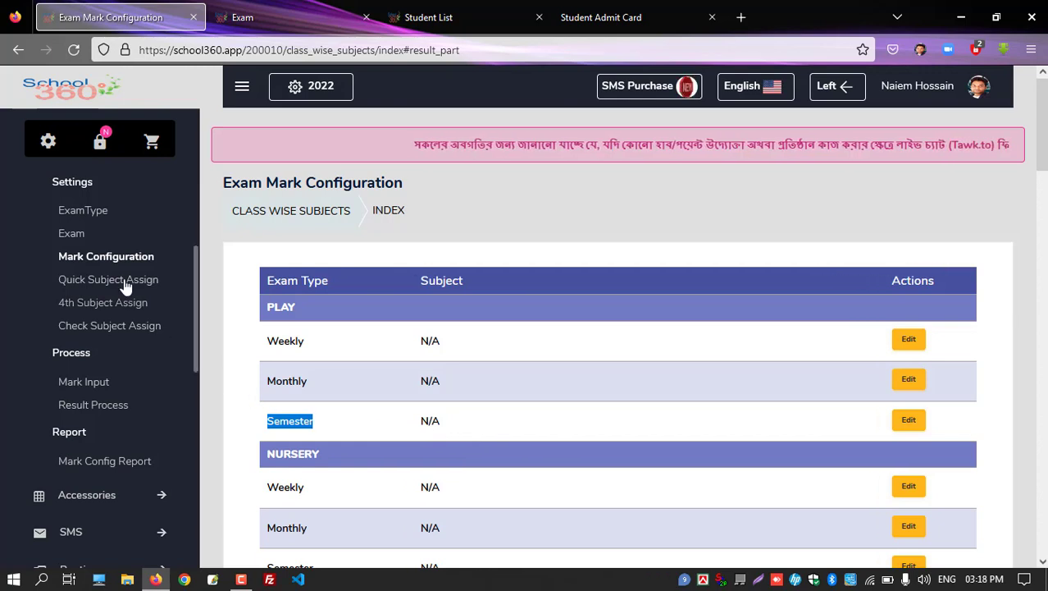
# - Open the Exam page in a new browser tab and close the old Exam and Student List tabs
pyautogui.rightClick(78, 238)
pyautogui.click(131, 233)
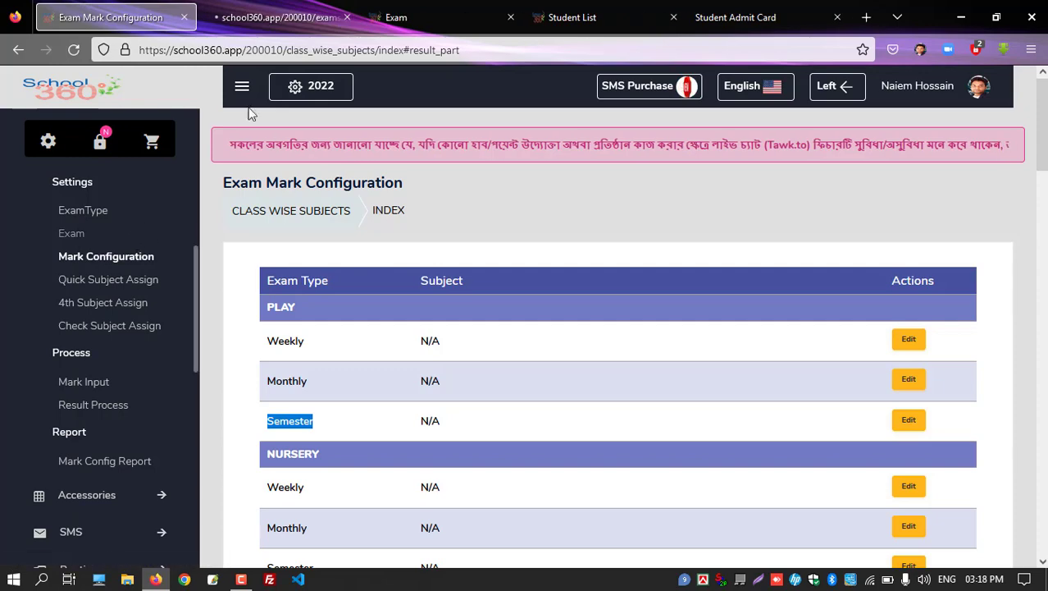
pyautogui.click(511, 17)
pyautogui.click(510, 17)
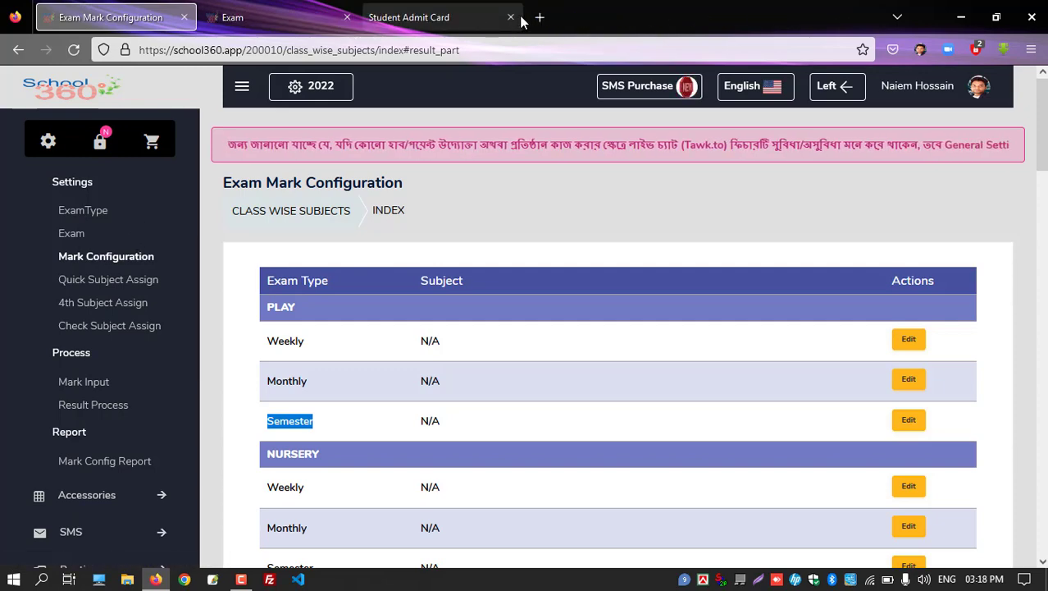
# - Close the Student Admit Card tab and check the exam type of the 1st Term Examination in the exam list
pyautogui.click(520, 22)
pyautogui.click(510, 17)
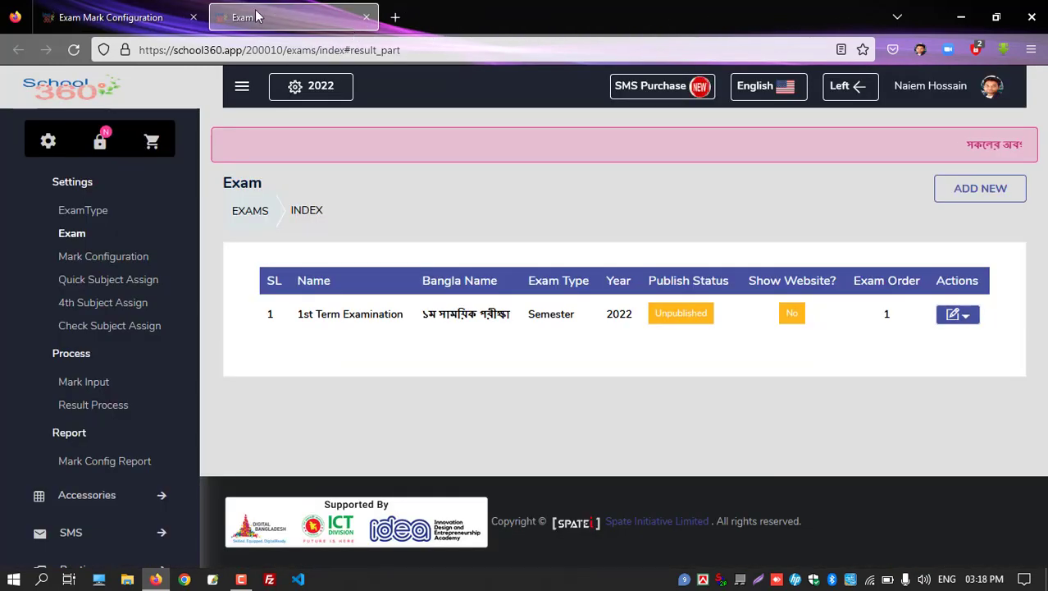
pyautogui.tripleClick(577, 279)
pyautogui.doubleClick(553, 312)
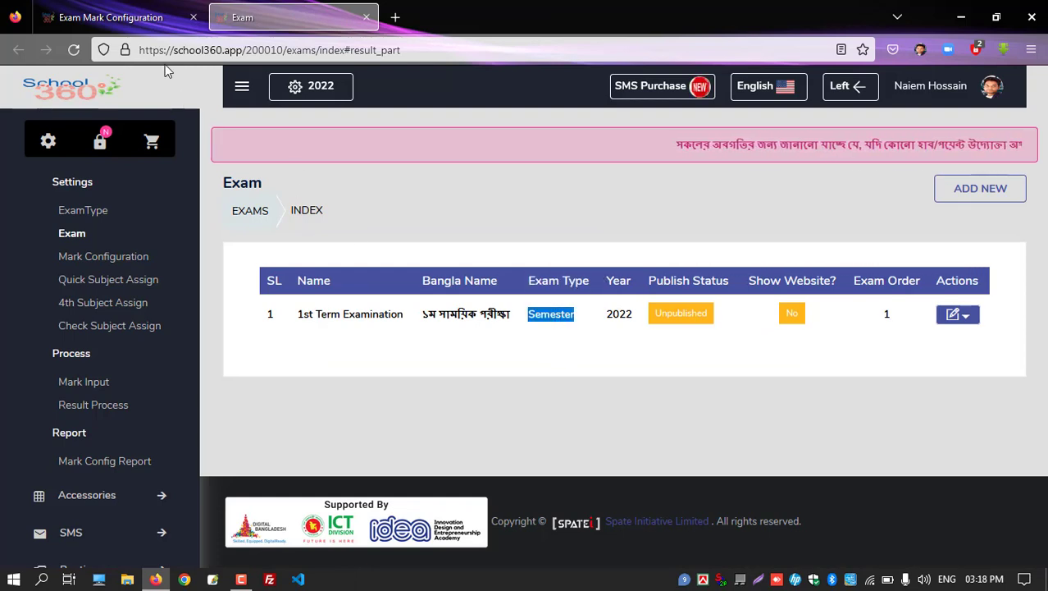
# - Edit class PLAY's Semester entry in the Exam Mark Configuration and select Bangla, English, Mathematics, Computer and Drawing as its subjects
pyautogui.click(93, 15)
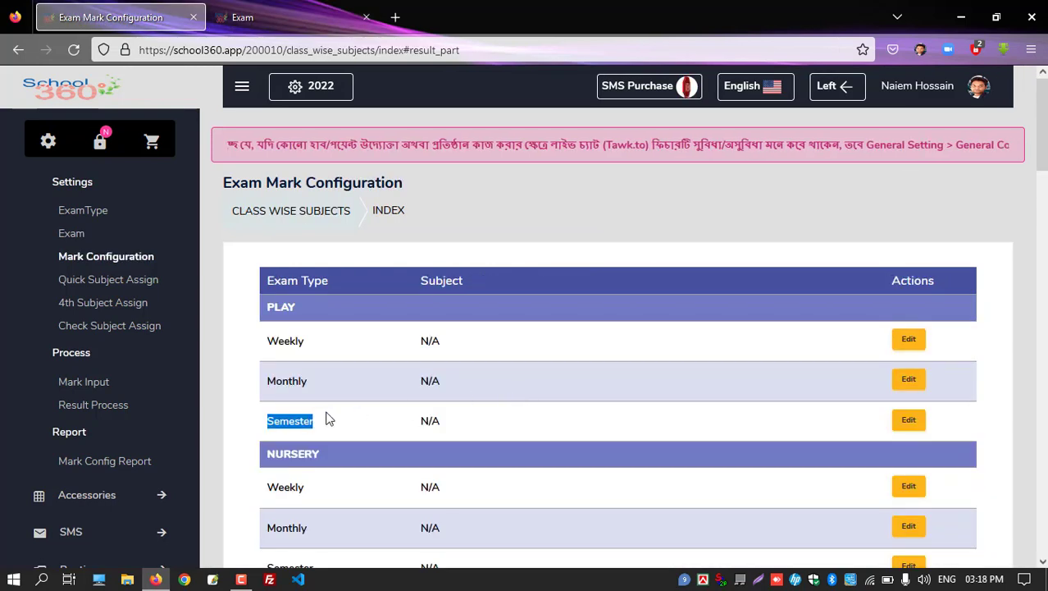
pyautogui.doubleClick(440, 422)
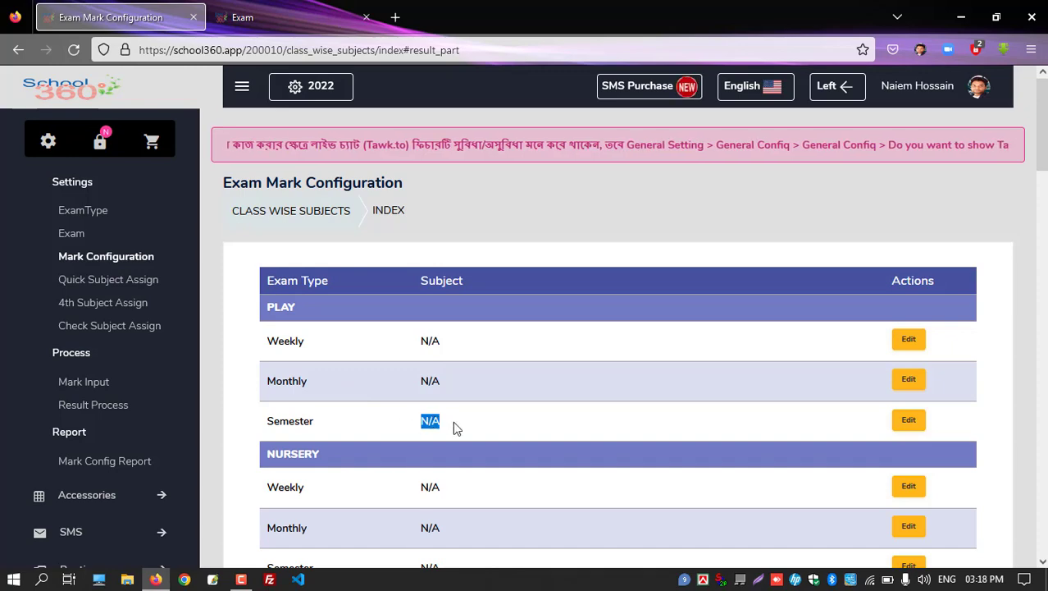
pyautogui.click(909, 420)
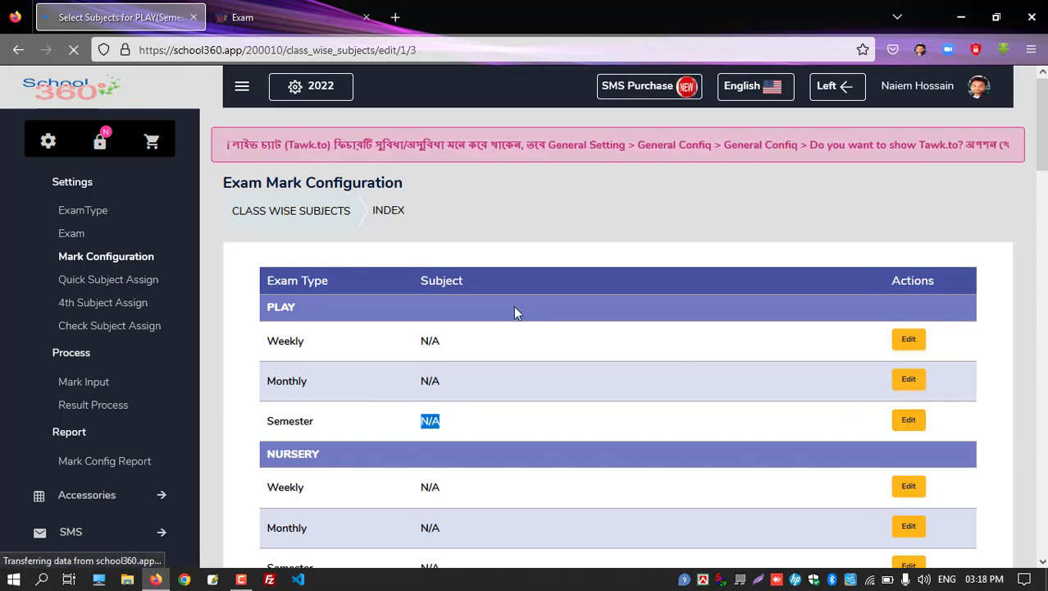
pyautogui.scroll(-2, 516, 308)
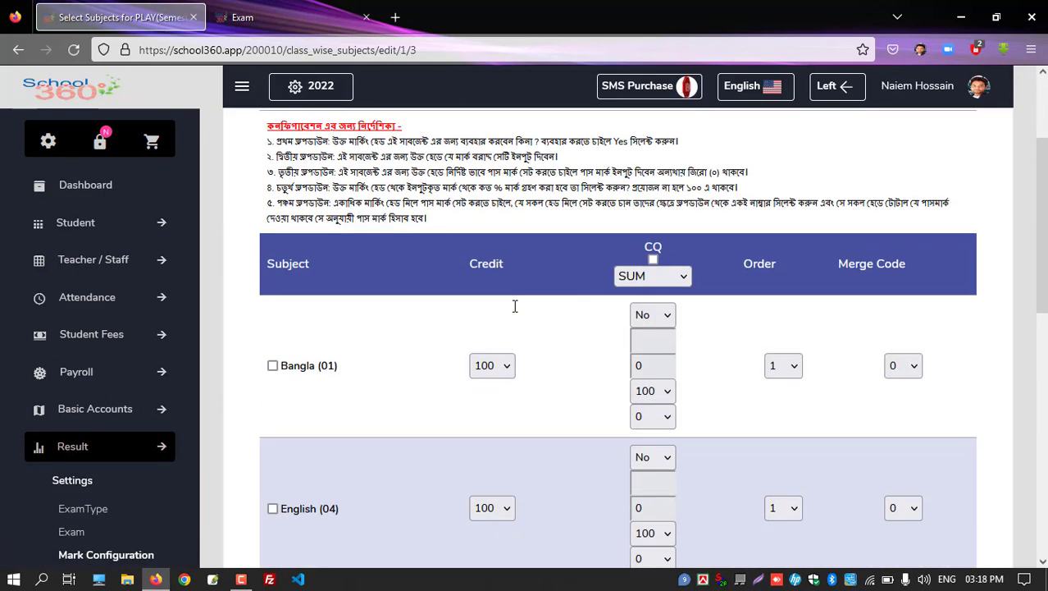
pyautogui.scroll(-1, 515, 306)
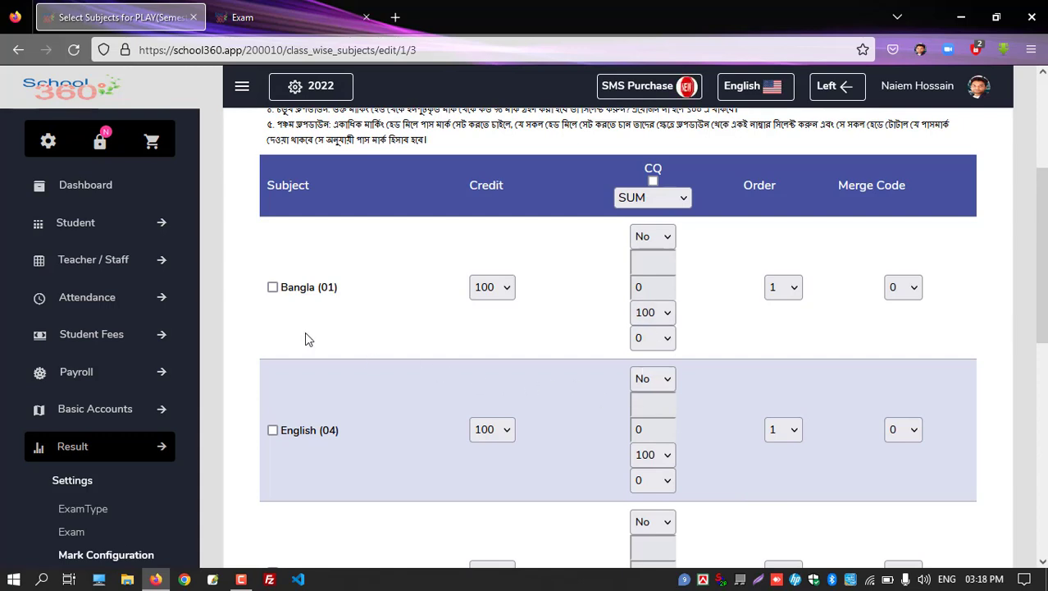
pyautogui.scroll(-1, 303, 334)
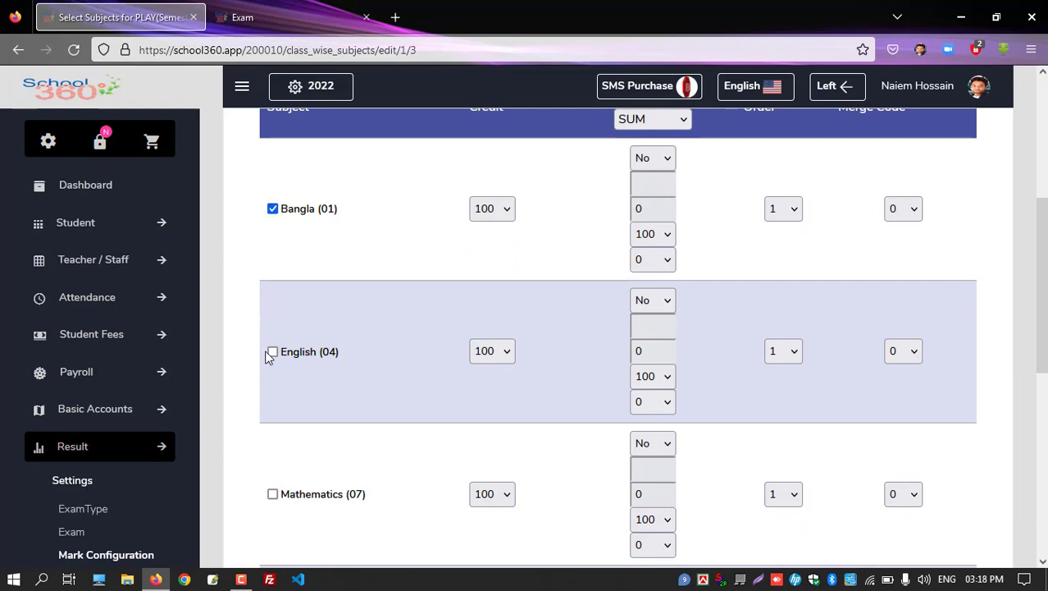
pyautogui.scroll(-1, 283, 378)
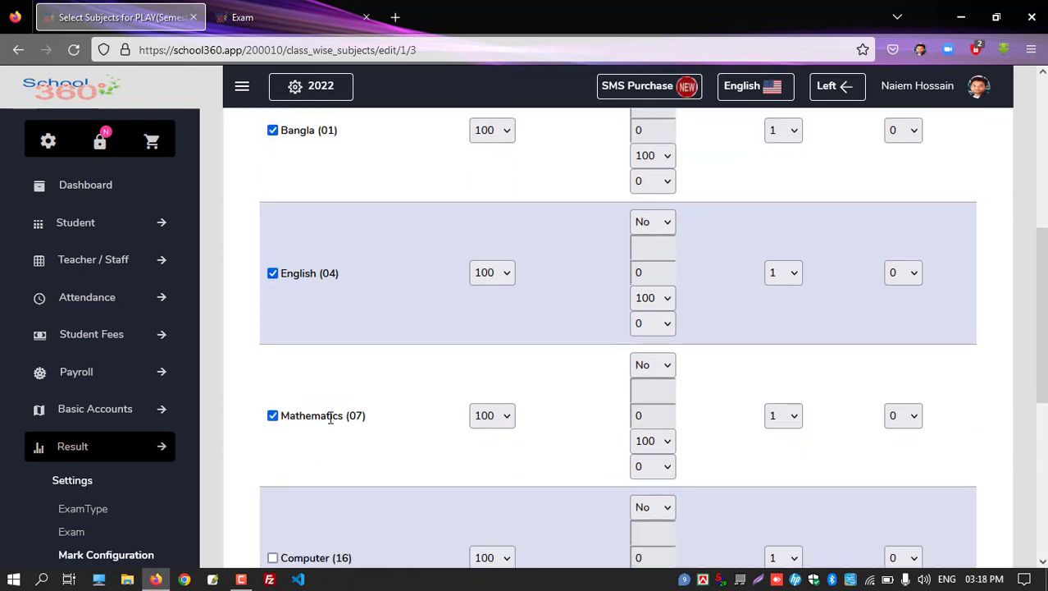
pyautogui.scroll(-2, 320, 410)
pyautogui.scroll(-3, 323, 423)
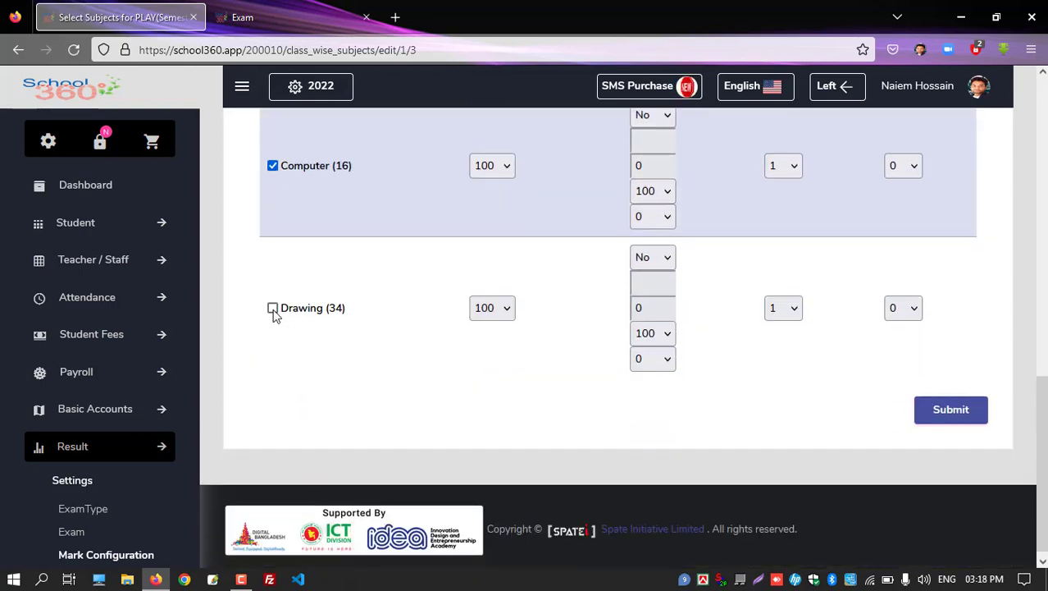
# - Review the CQ mark settings of the selected subjects, submit the configuration and check the saved Semester entry of class PLAY
pyautogui.scroll(8, 393, 363)
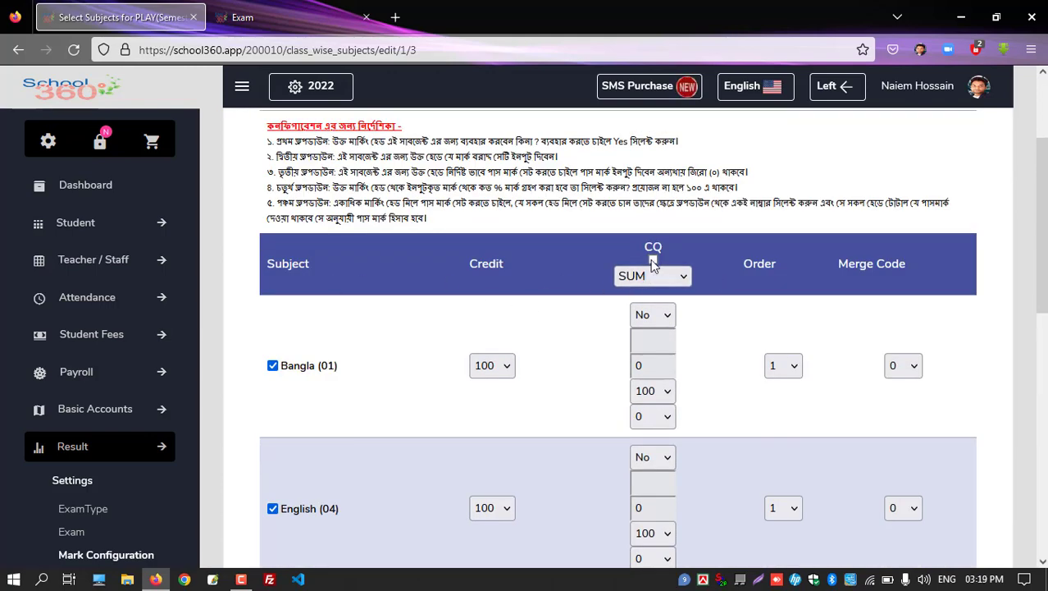
pyautogui.scroll(-6, 716, 352)
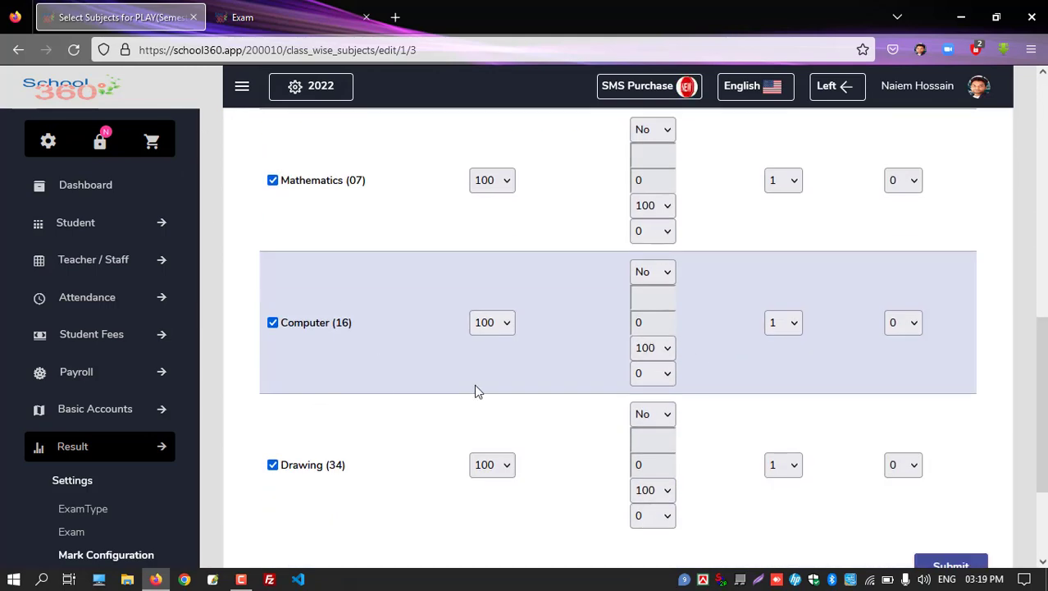
pyautogui.scroll(-2, 476, 385)
pyautogui.scroll(4, 497, 391)
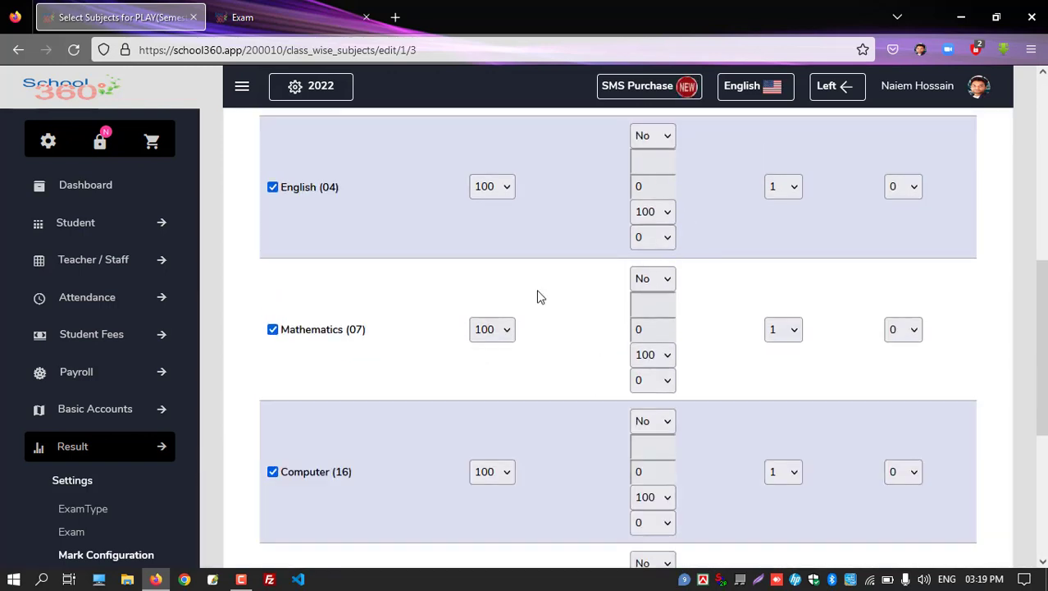
pyautogui.scroll(-4, 361, 303)
pyautogui.click(950, 401)
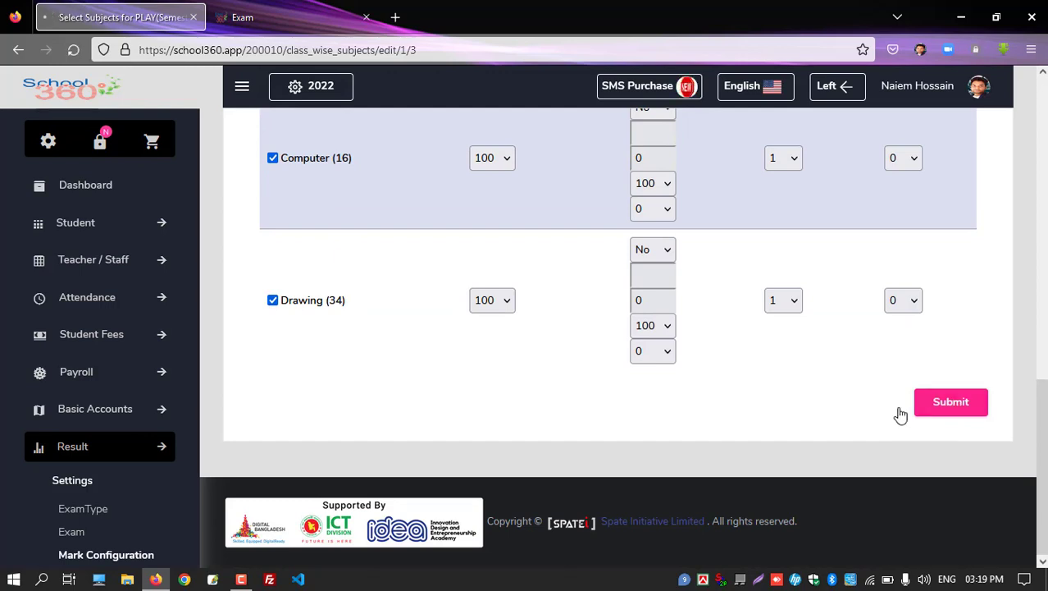
pyautogui.scroll(-2, 476, 402)
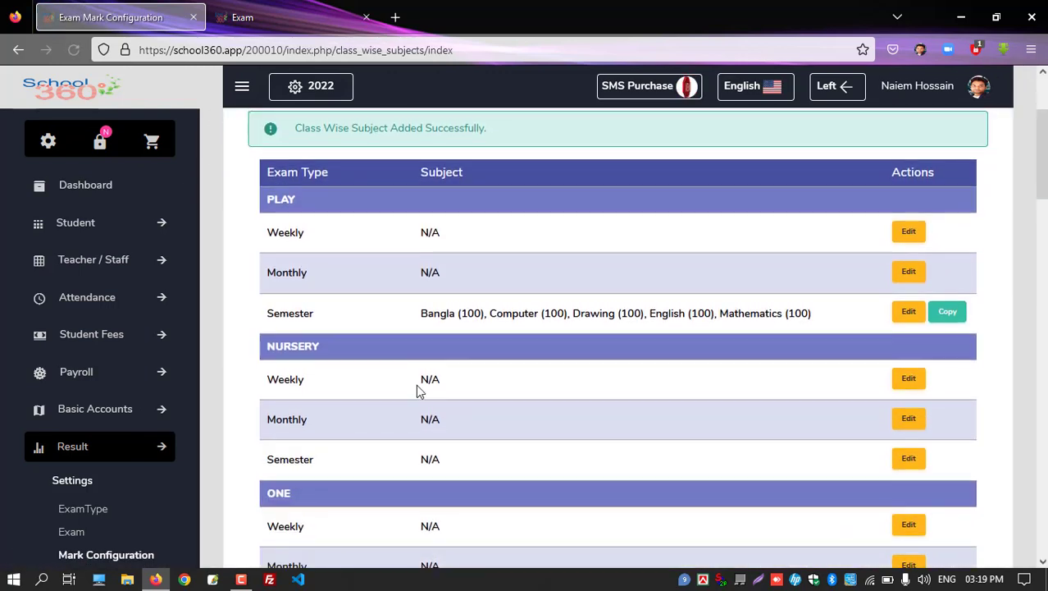
pyautogui.moveTo(272, 316); pyautogui.dragTo(780, 319)
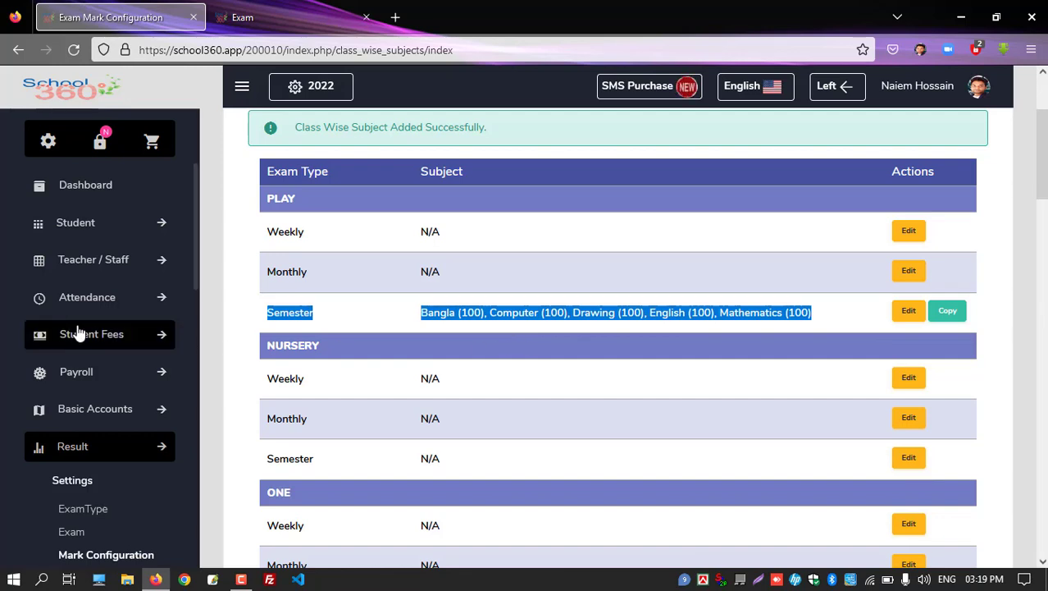
# - Go to the Routine Session page of the Exam Routine and start adding a new session
pyautogui.scroll(-3, 101, 312)
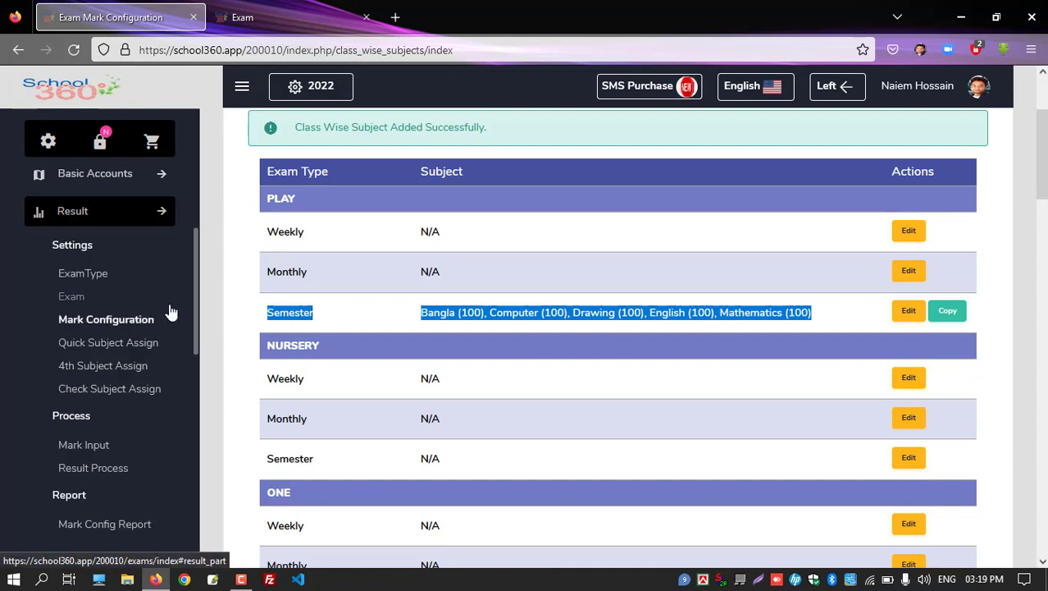
pyautogui.scroll(-4, 167, 307)
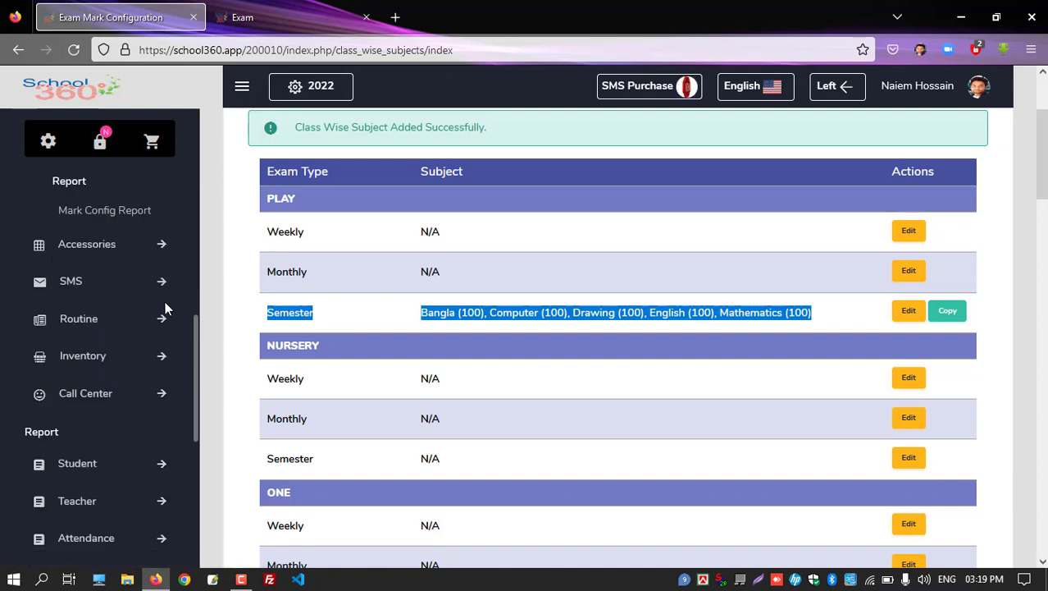
pyautogui.click(83, 322)
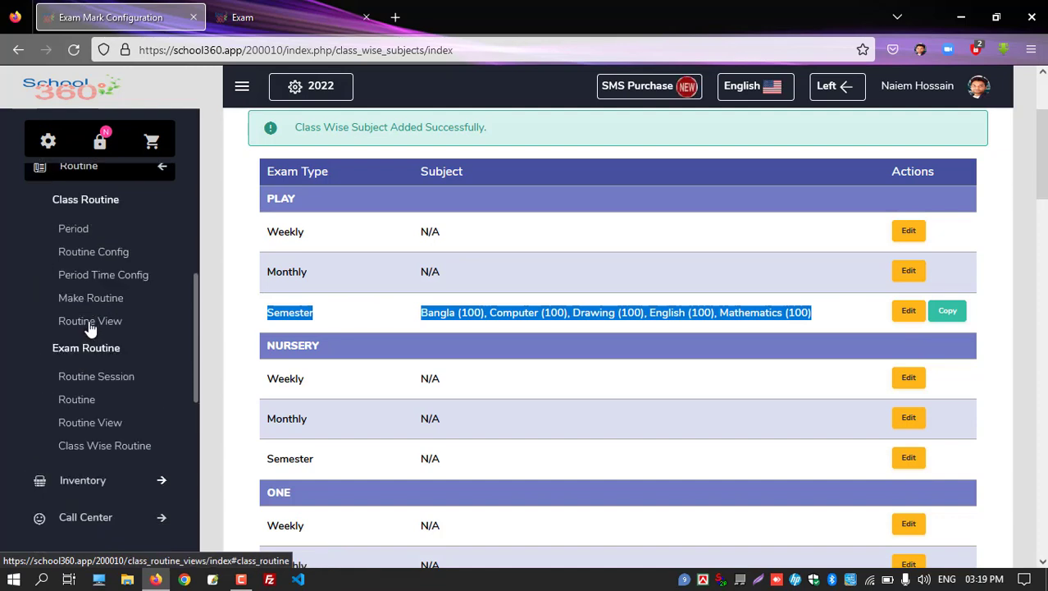
pyautogui.scroll(1, 91, 320)
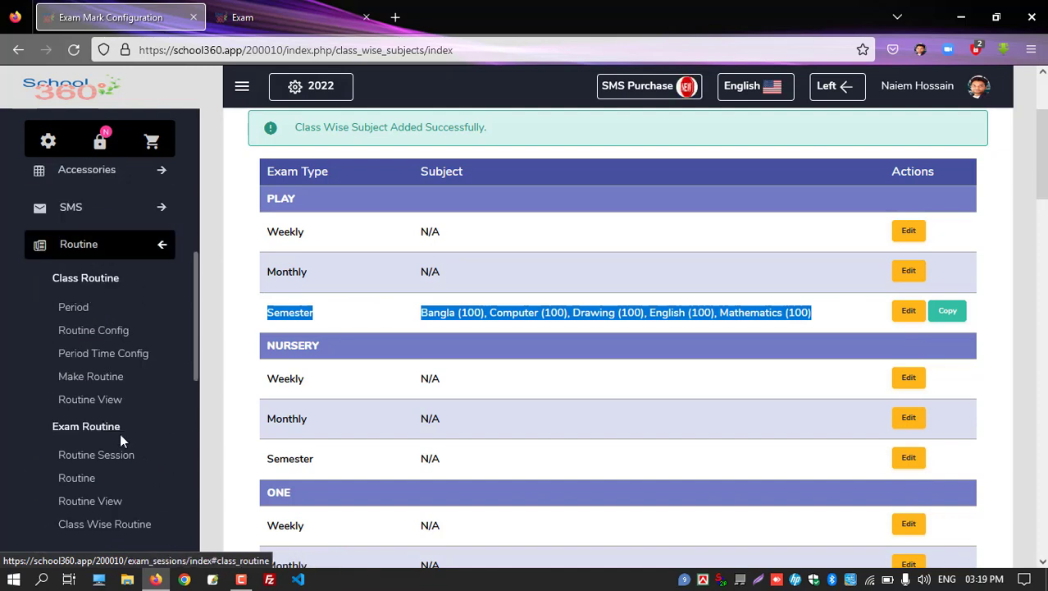
pyautogui.scroll(-1, 120, 433)
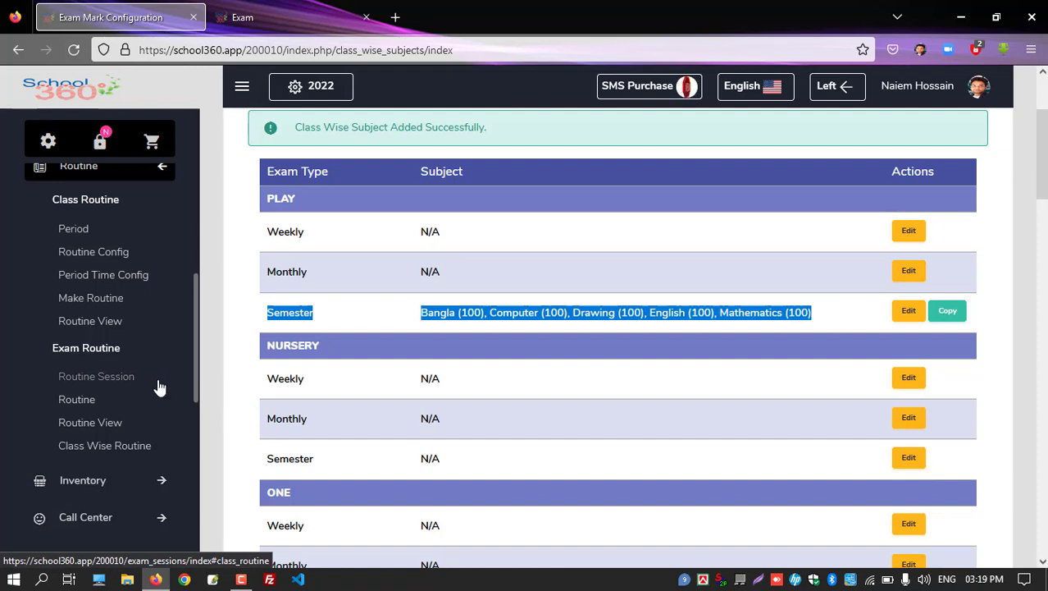
pyautogui.click(113, 378)
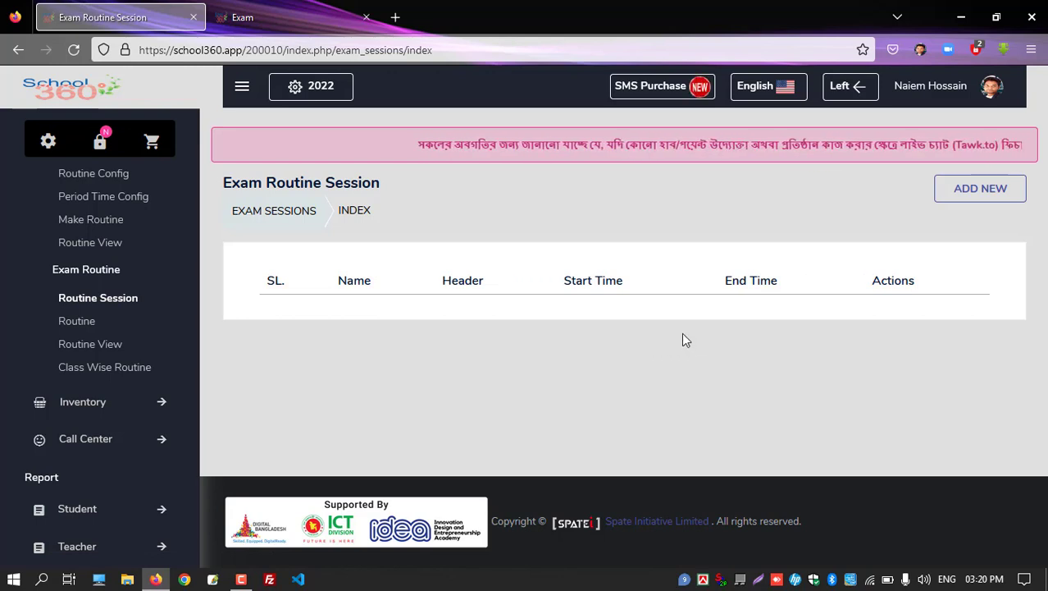
pyautogui.click(981, 194)
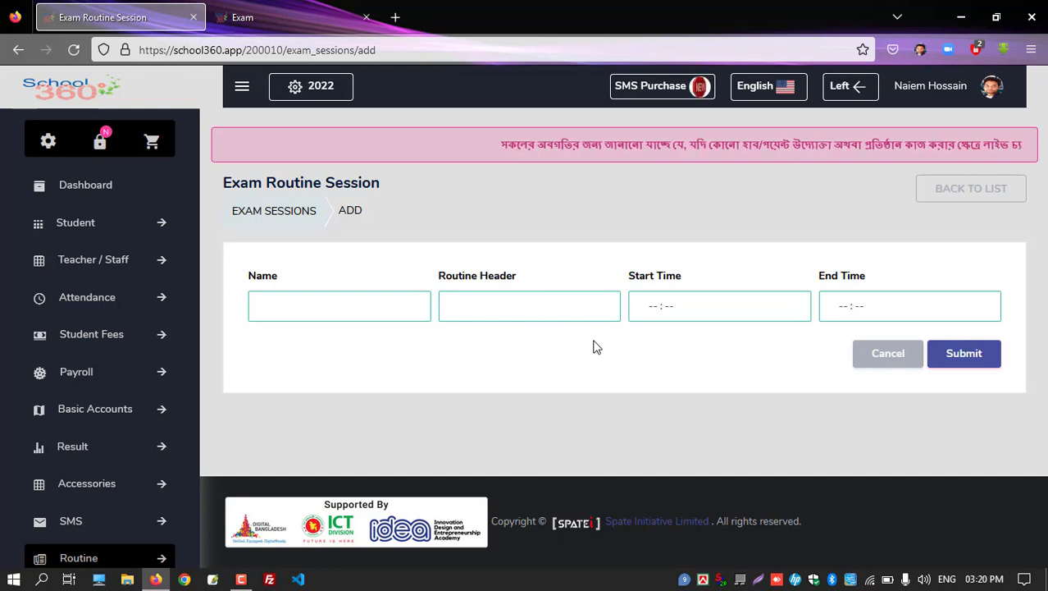
# - Enter 1st Term Examination as both the name and the routine header of the new exam session
pyautogui.moveTo(311, 291); pyautogui.dragTo(246, 280)
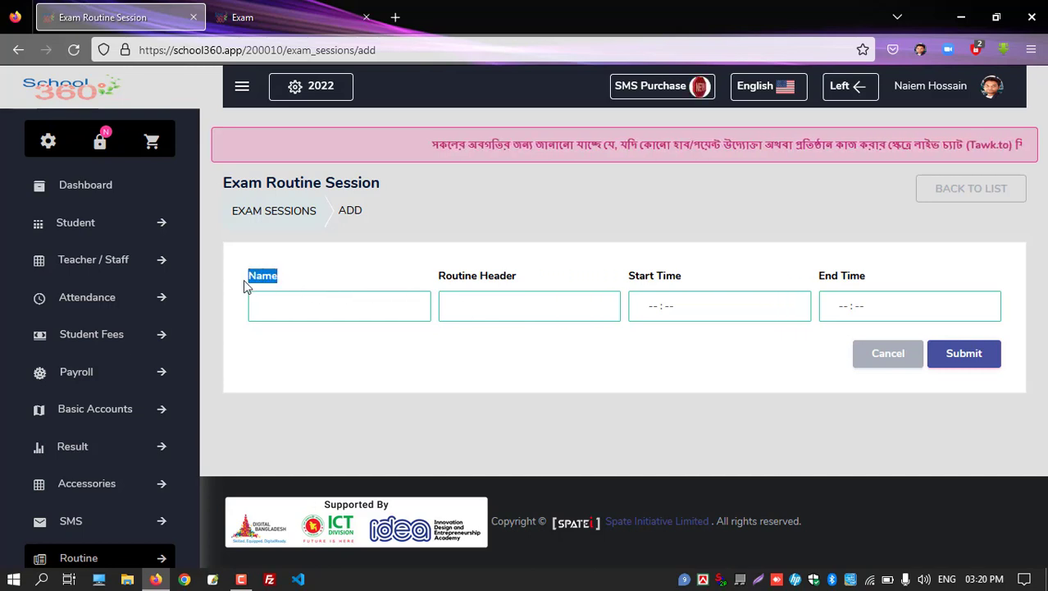
pyautogui.click(305, 311)
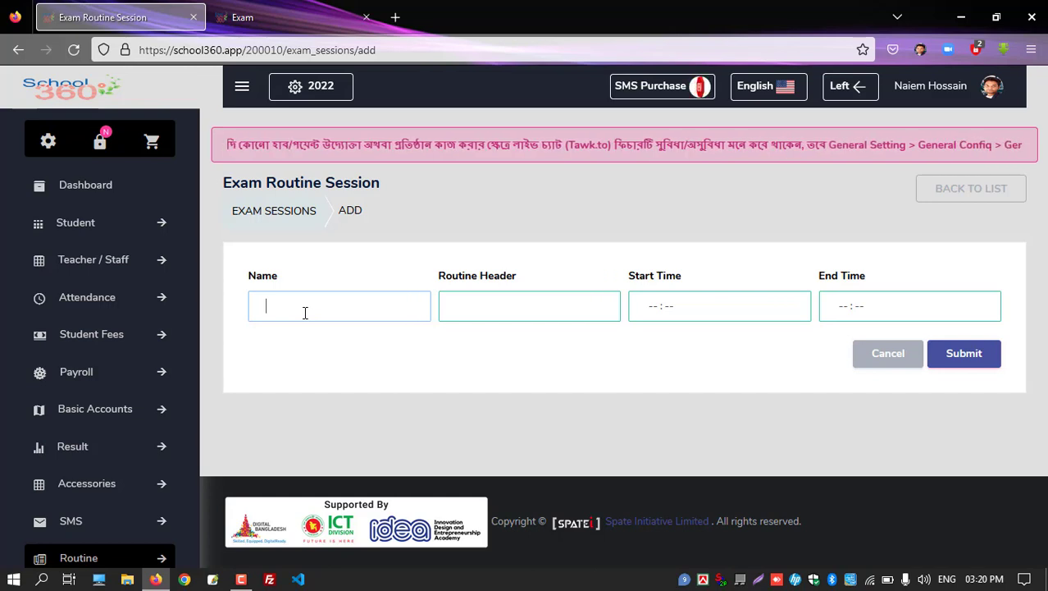
pyautogui.write('1st Term Examination')
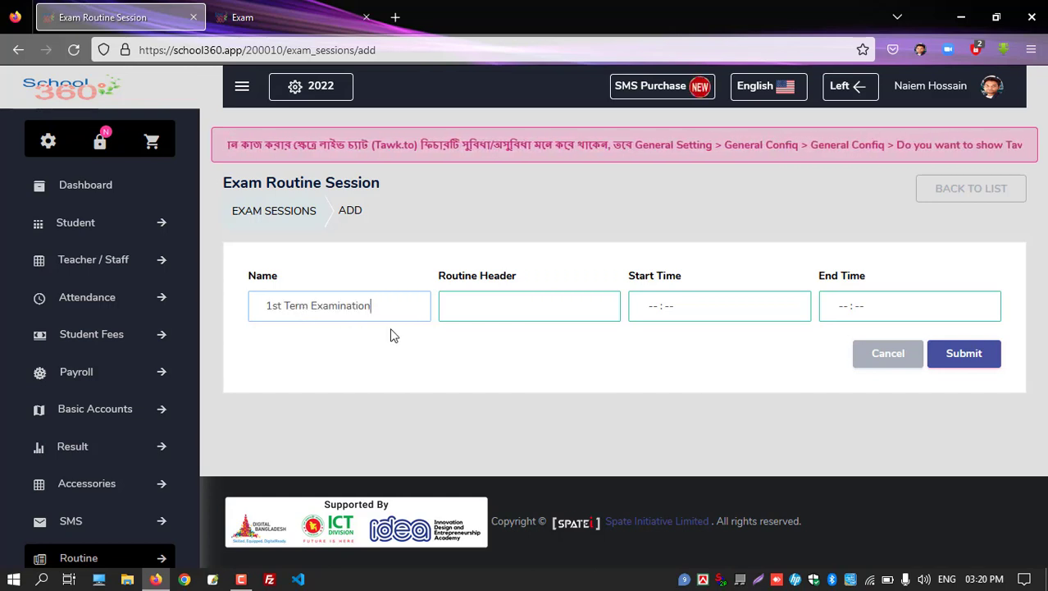
pyautogui.click(474, 303)
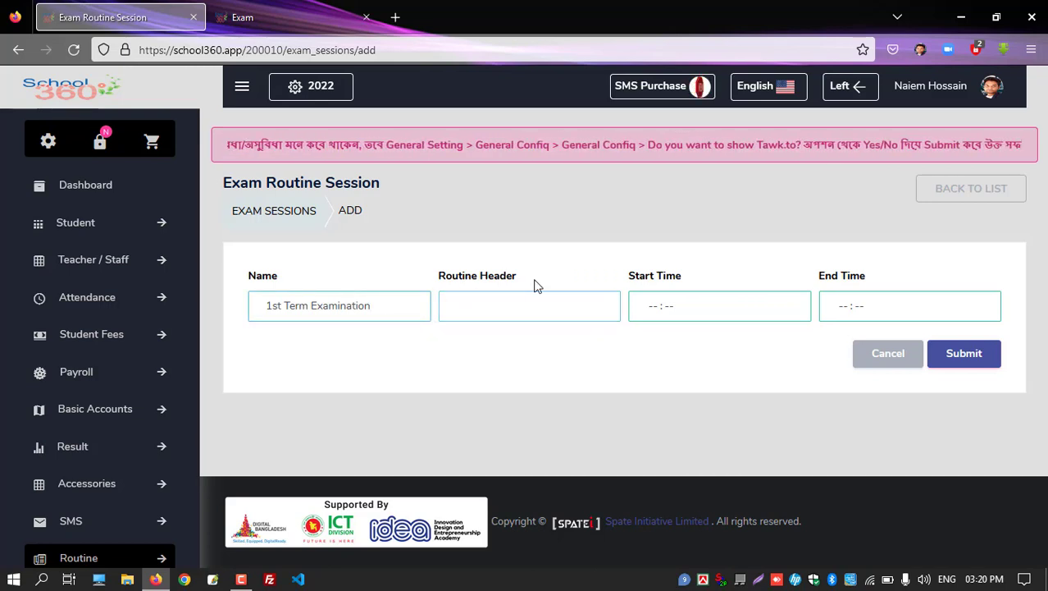
pyautogui.write('1st Term Examination')
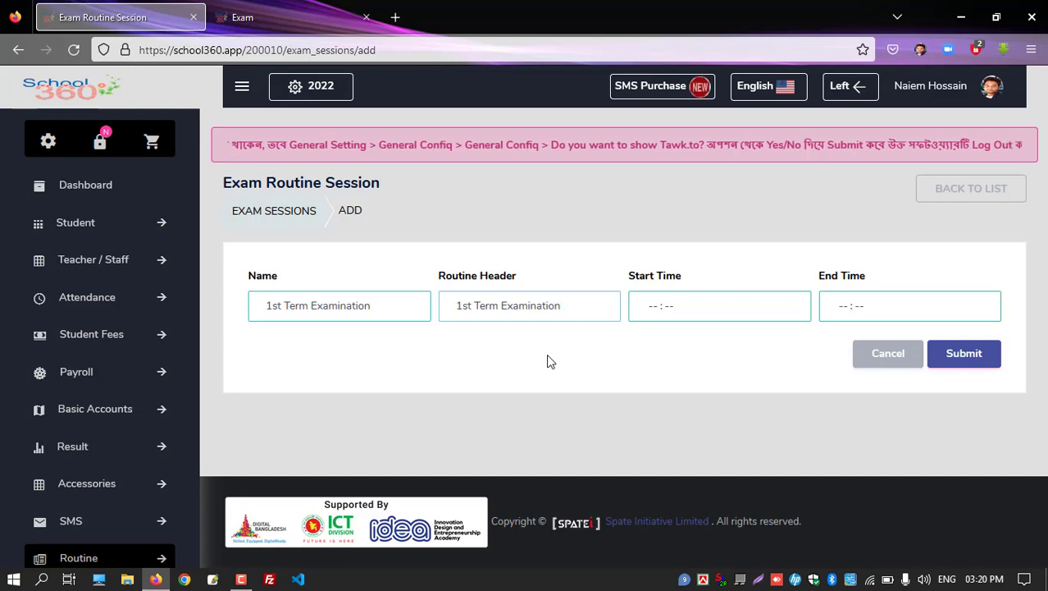
# - Set the exam session's start time to 10:00 and end time to 11:30, and submit it
pyautogui.click(656, 310)
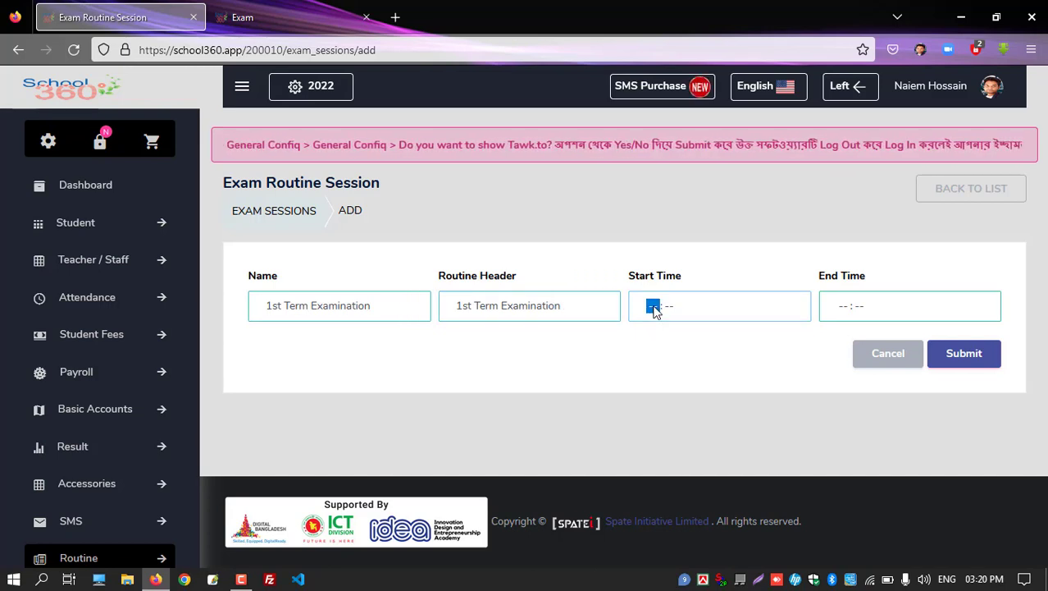
pyautogui.write('10 : 00')
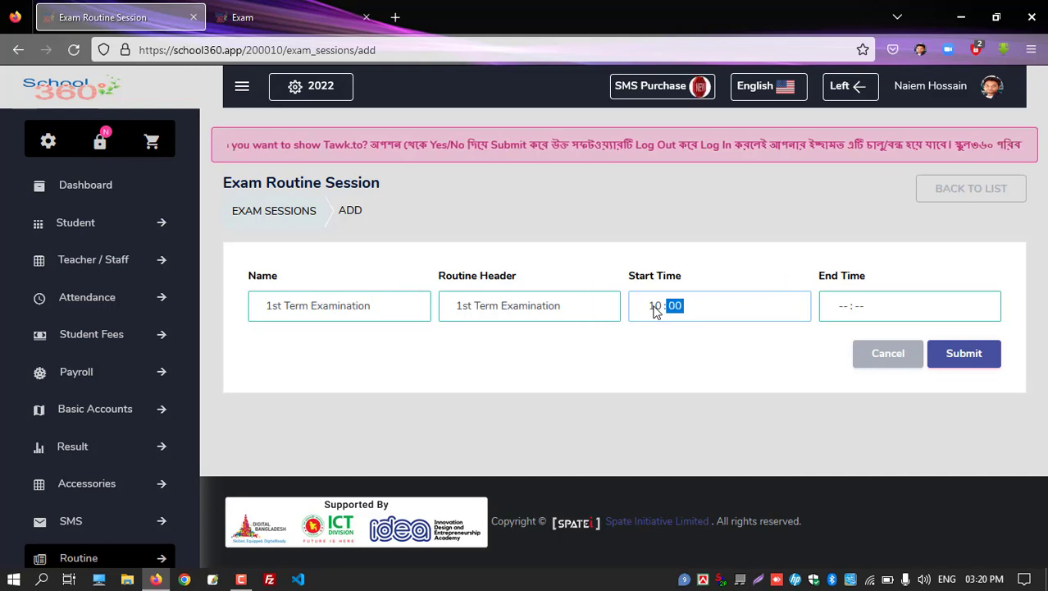
pyautogui.click(846, 314)
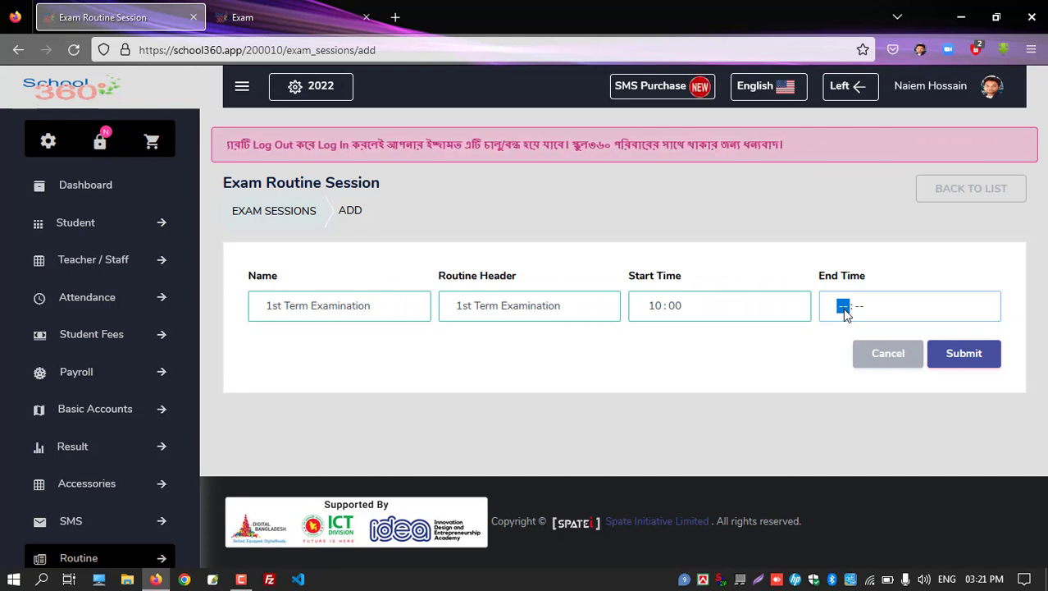
pyautogui.write('1130')
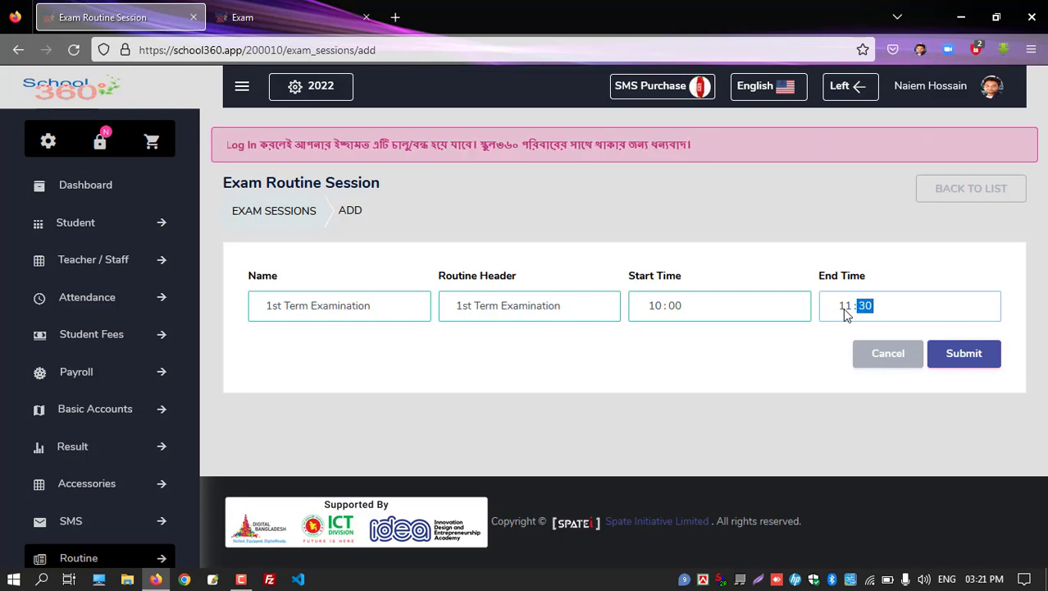
pyautogui.click(989, 361)
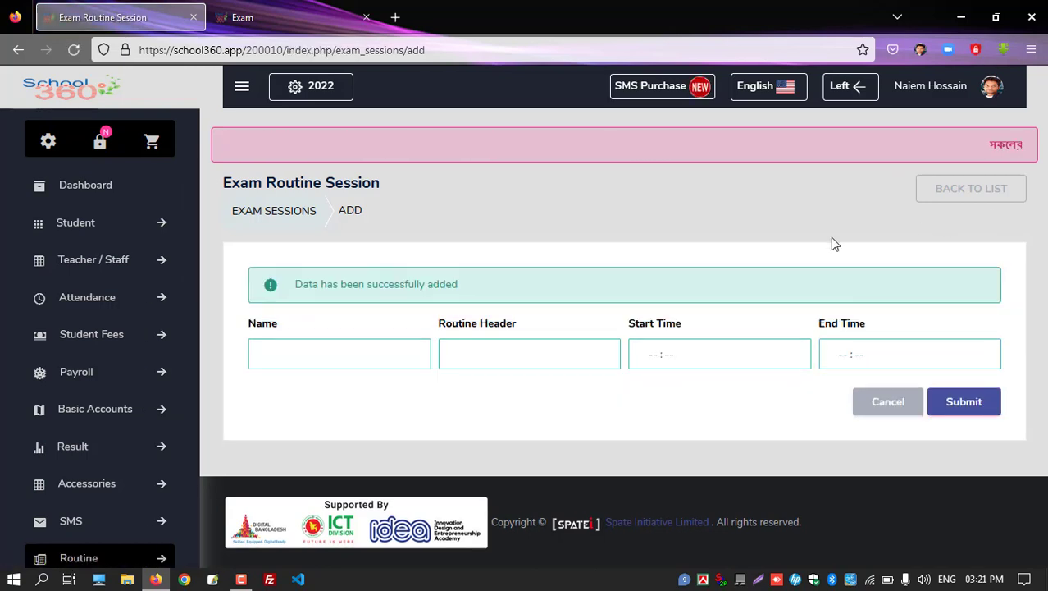
pyautogui.moveTo(289, 291); pyautogui.dragTo(492, 292)
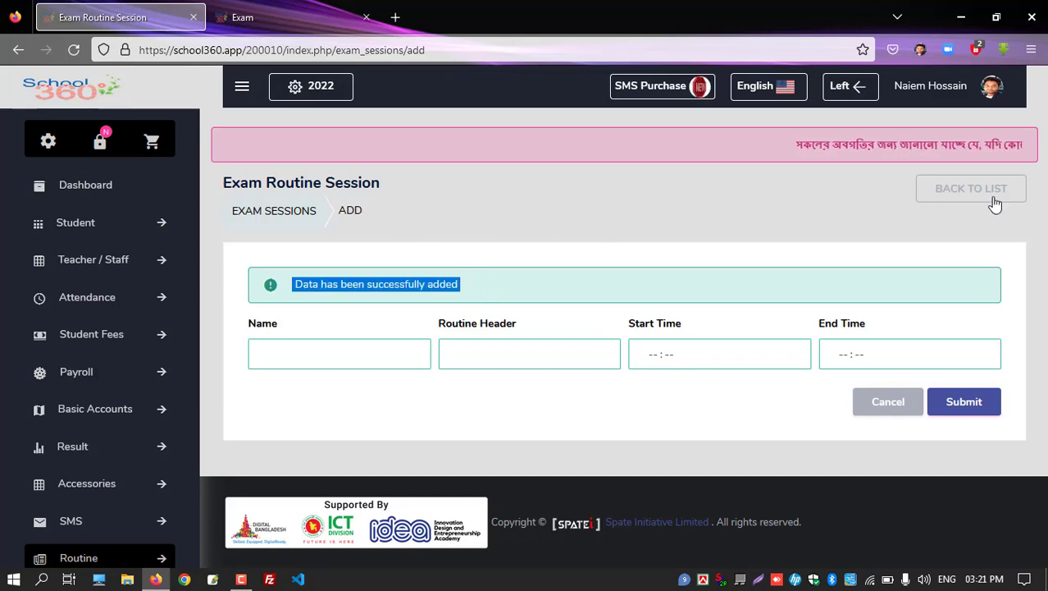
pyautogui.scroll(-5, 127, 376)
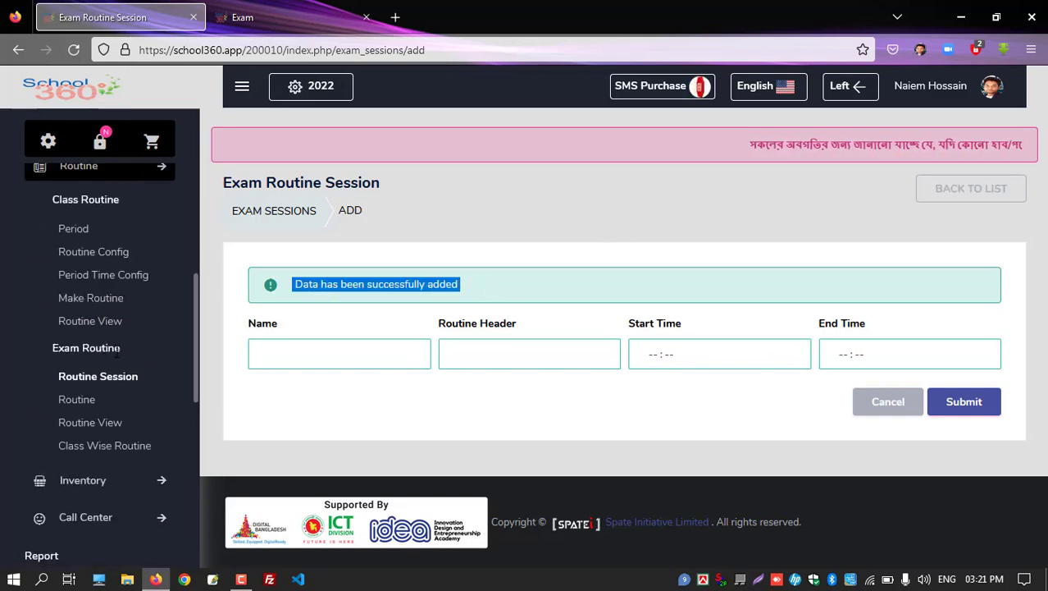
# - On the Exam Routine's Routine page, choose 1st Term Examination (2022), class PLAY and group N/A, and process the selection
pyautogui.click(77, 402)
pyautogui.click(361, 305)
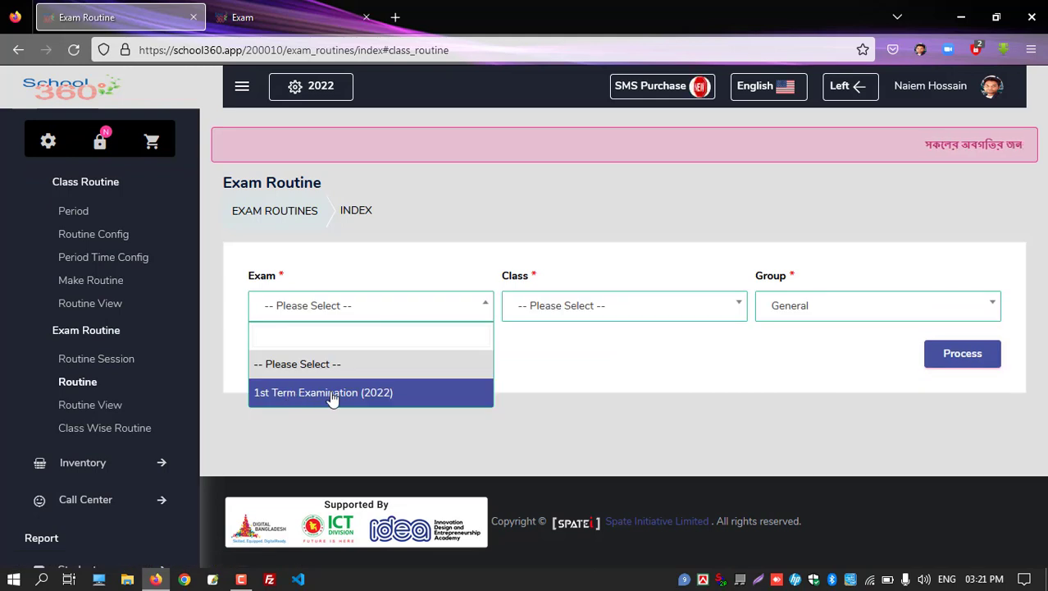
pyautogui.click(332, 396)
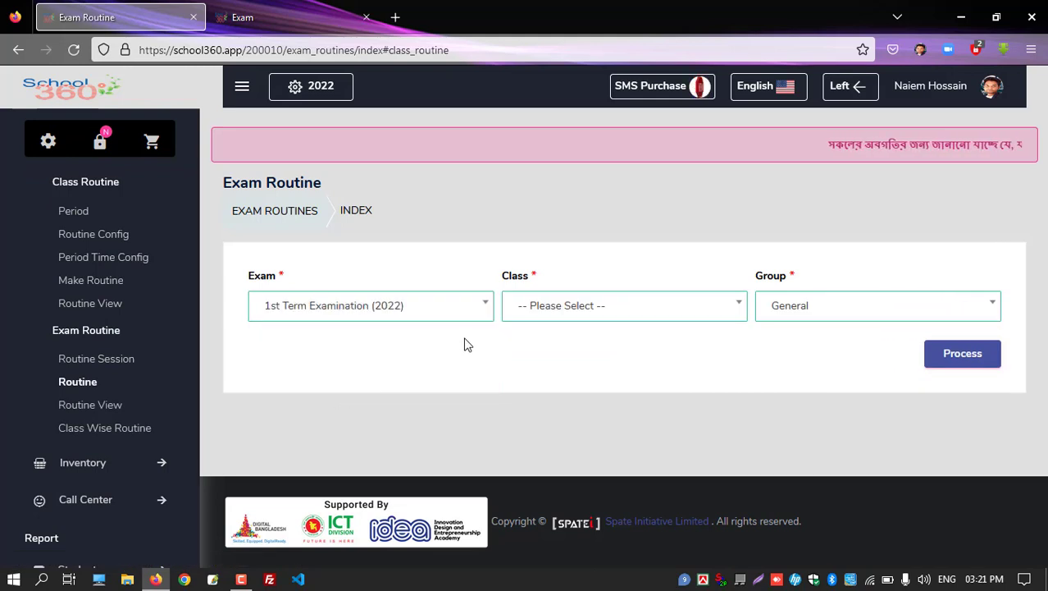
pyautogui.click(559, 308)
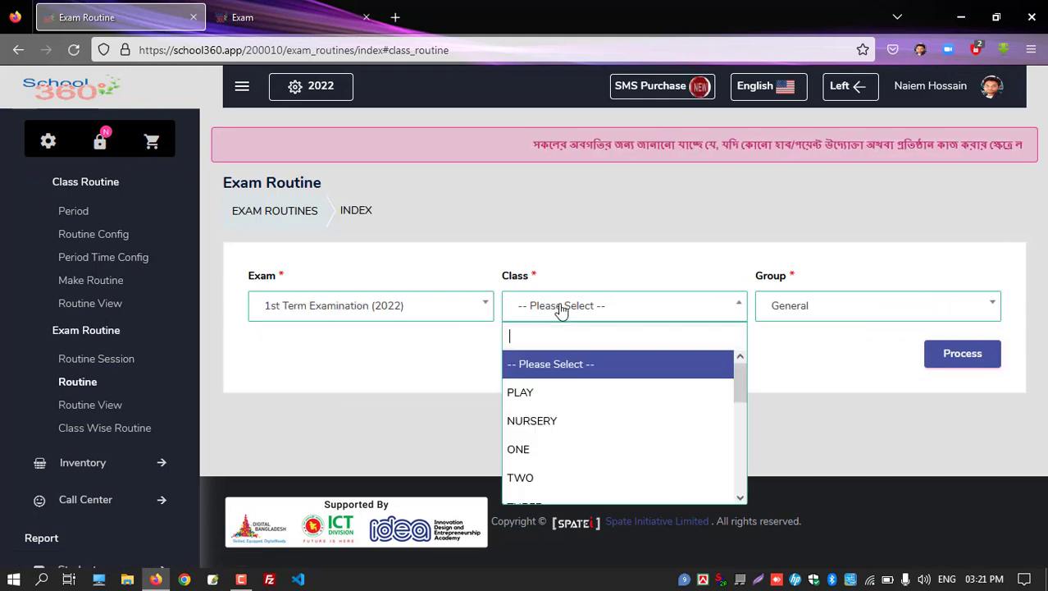
pyautogui.click(534, 395)
pyautogui.click(780, 312)
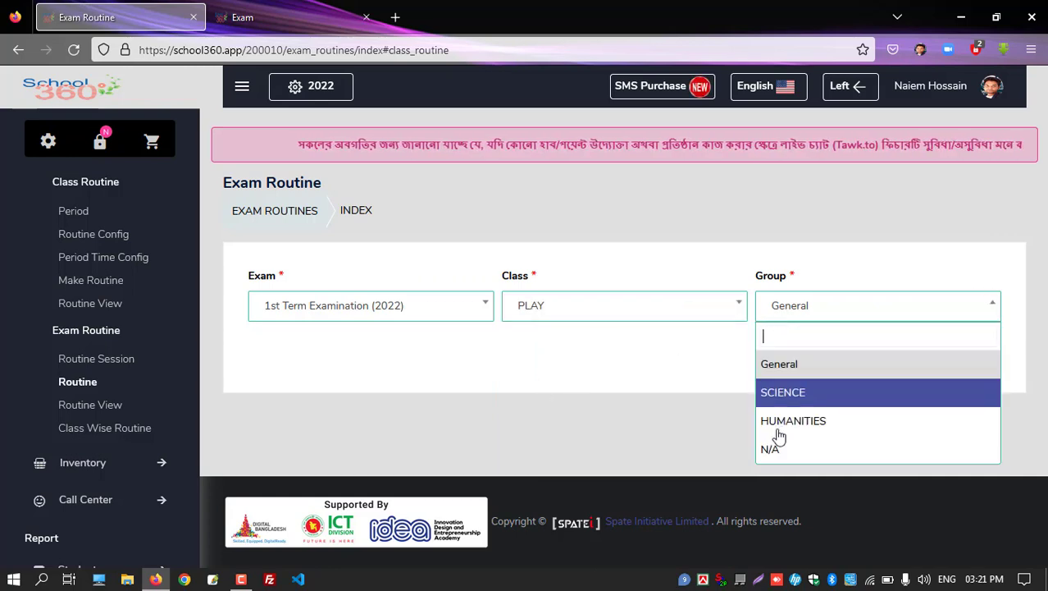
pyautogui.click(774, 455)
pyautogui.click(959, 355)
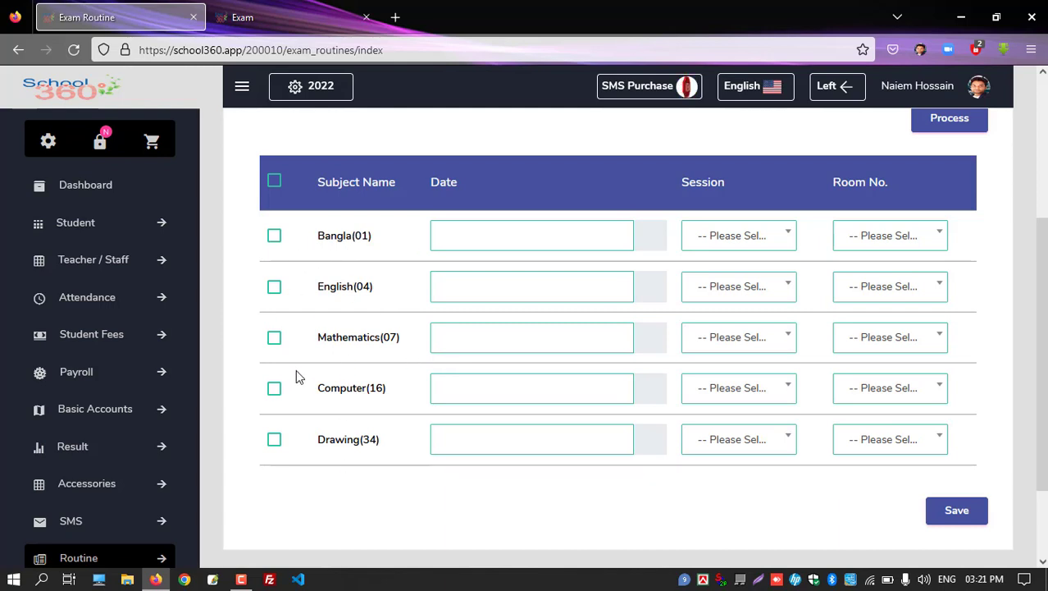
# - Select all subjects and schedule Bangla on 2022-12-13 in the 1st Term Examination session, room 101
pyautogui.click(275, 182)
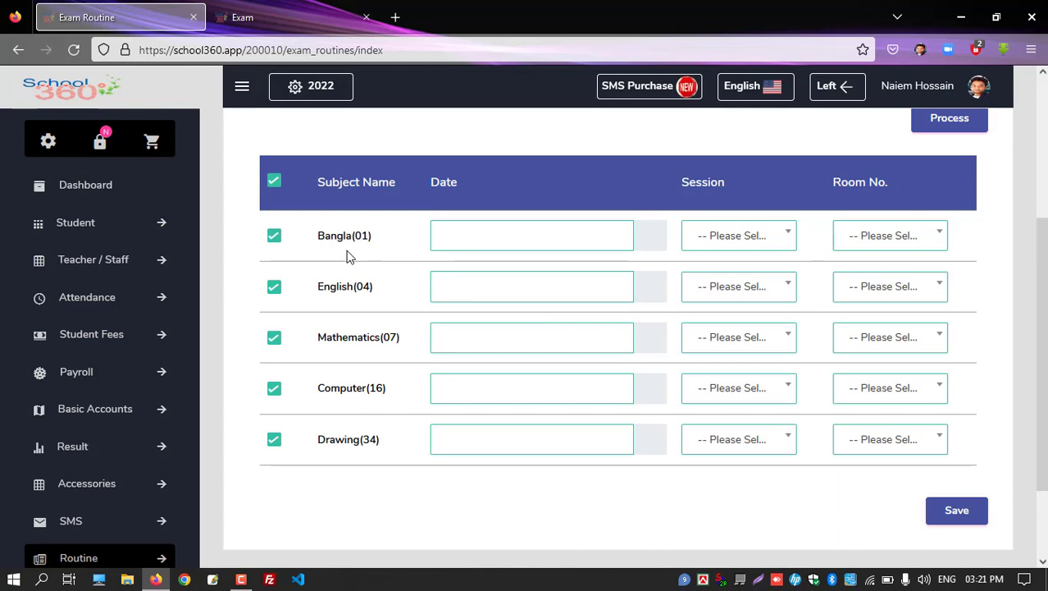
pyautogui.click(604, 233)
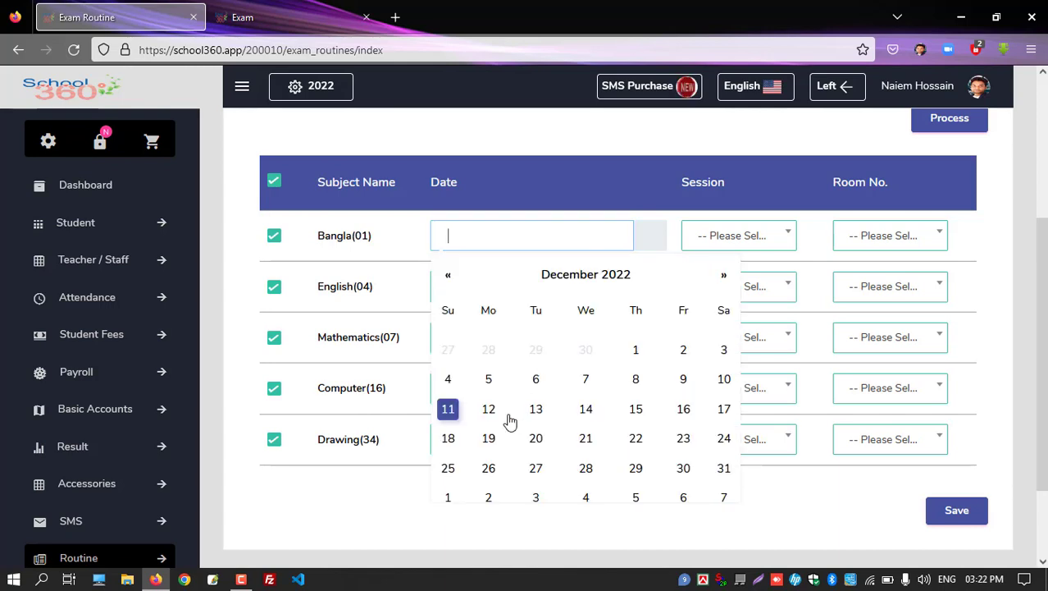
pyautogui.click(537, 410)
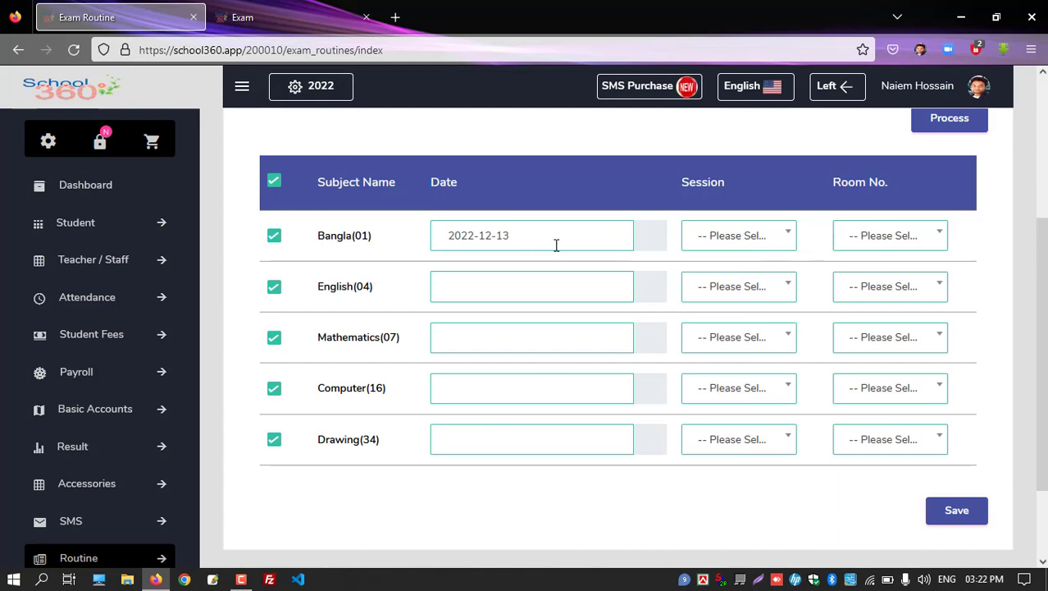
pyautogui.click(736, 238)
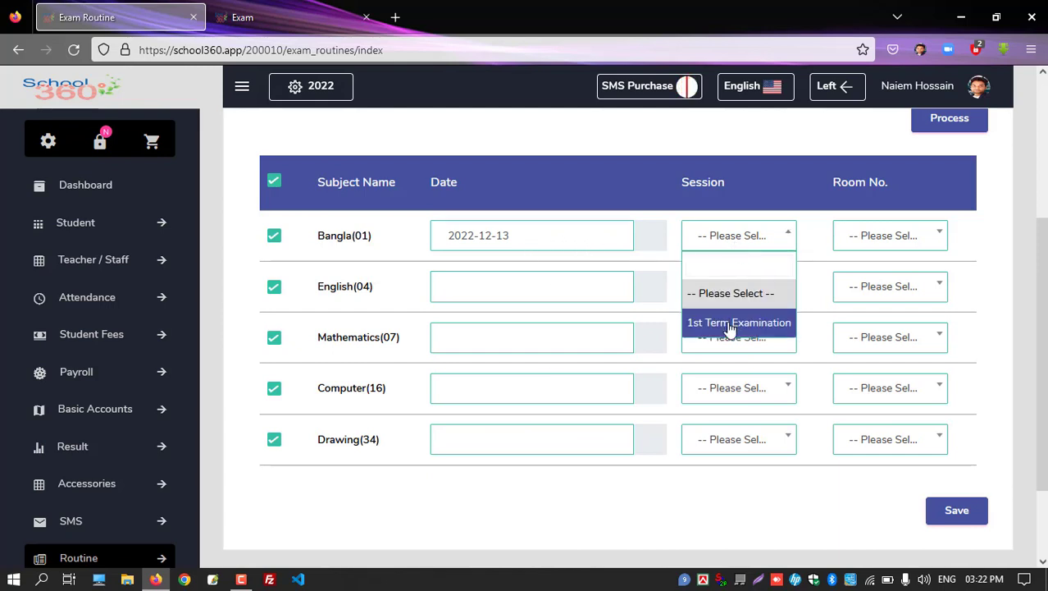
pyautogui.click(730, 324)
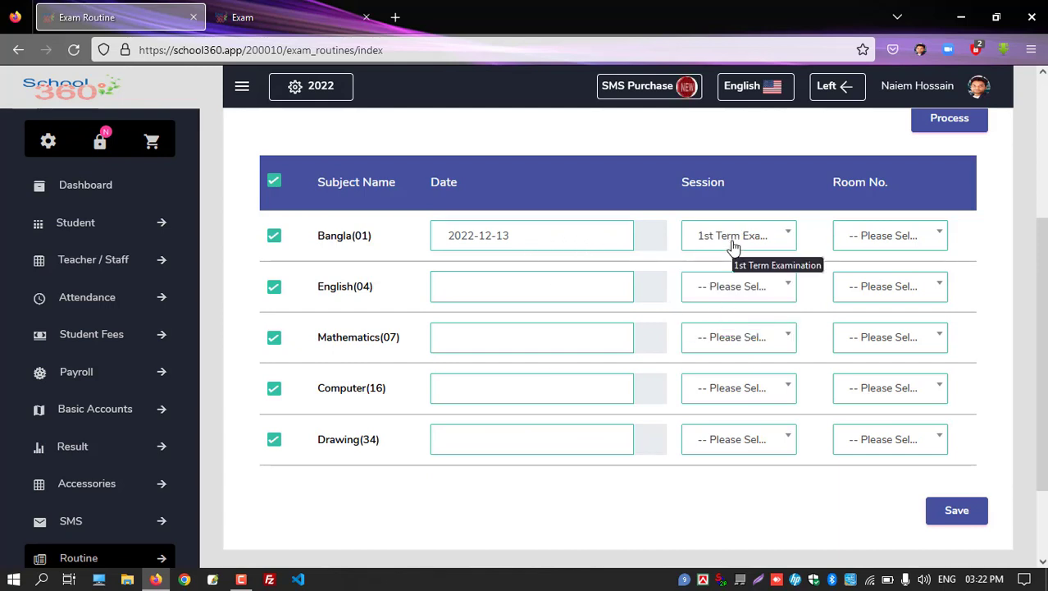
pyautogui.click(854, 240)
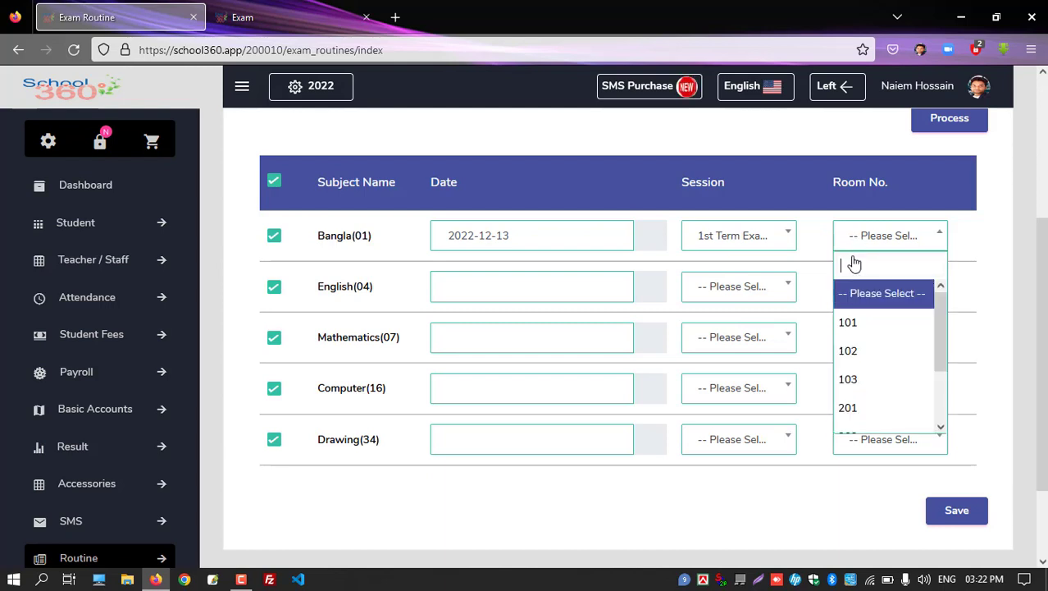
pyautogui.click(849, 322)
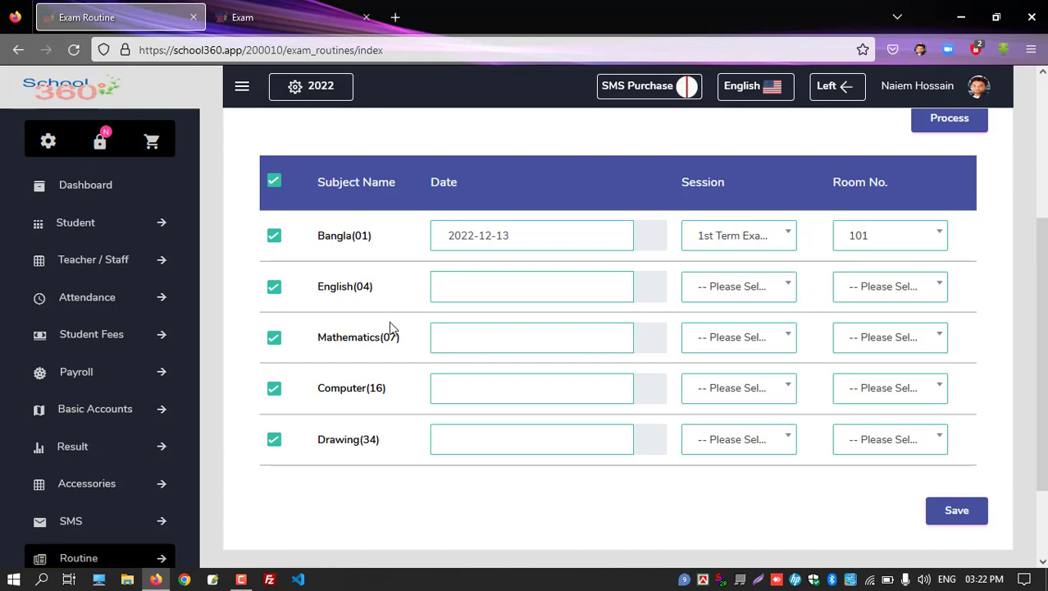
# - Schedule English on 2022-12-15 in the 1st Term Examination session, room 102
pyautogui.click(452, 292)
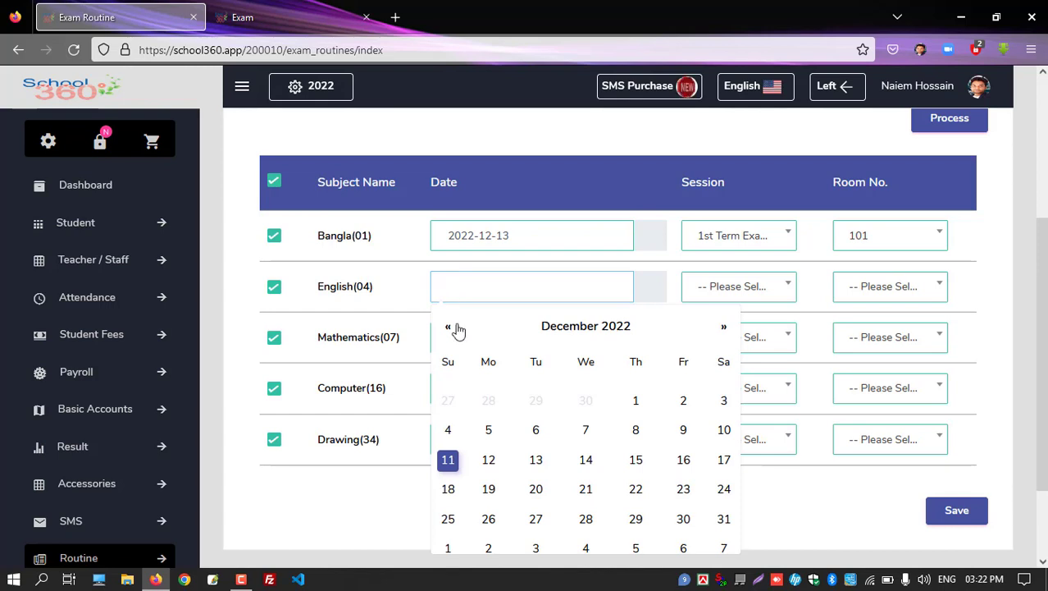
pyautogui.click(637, 461)
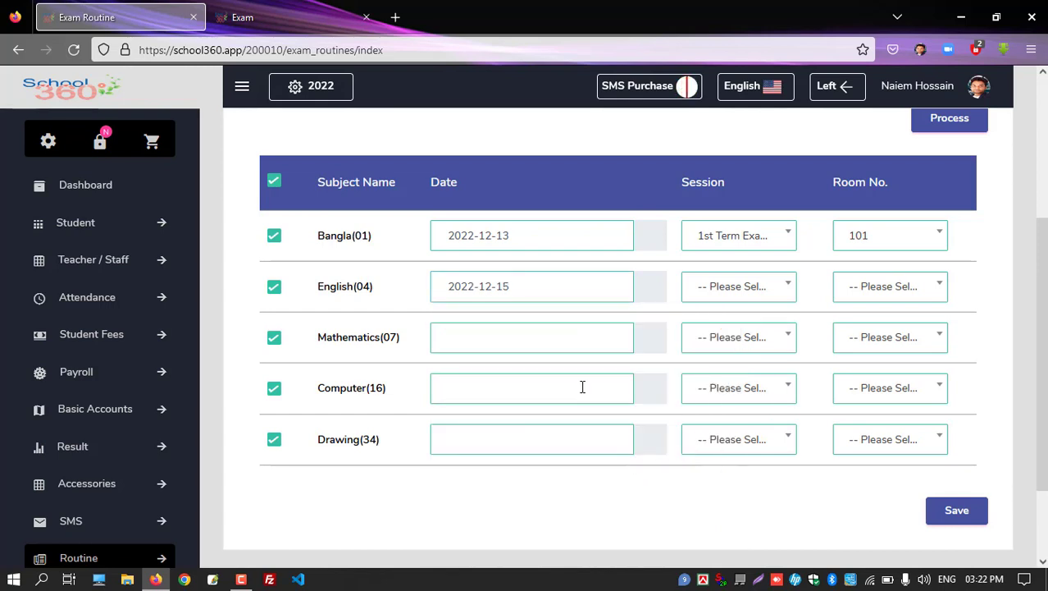
pyautogui.click(714, 288)
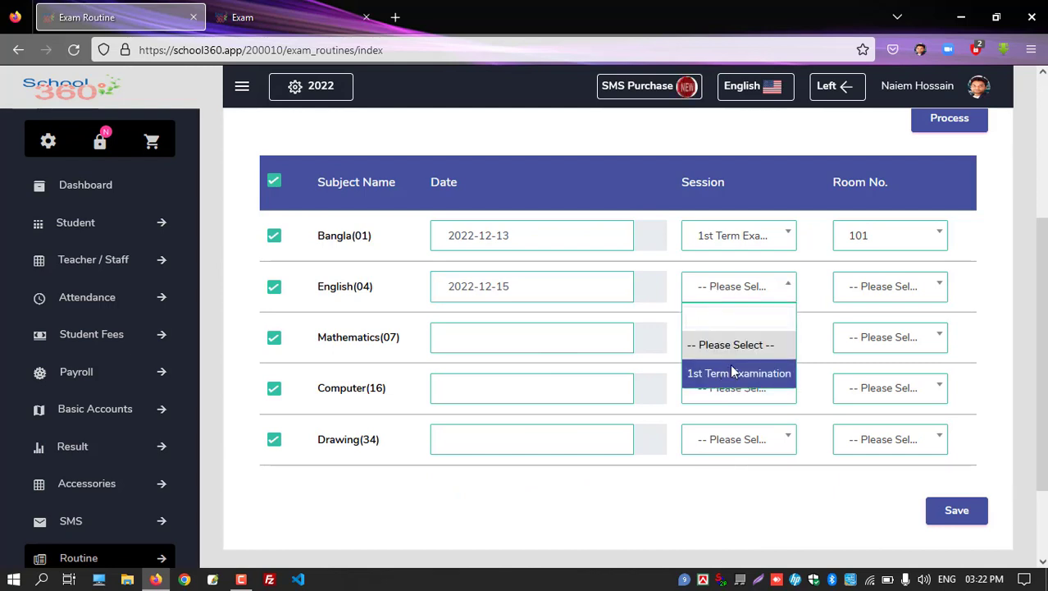
pyautogui.click(732, 370)
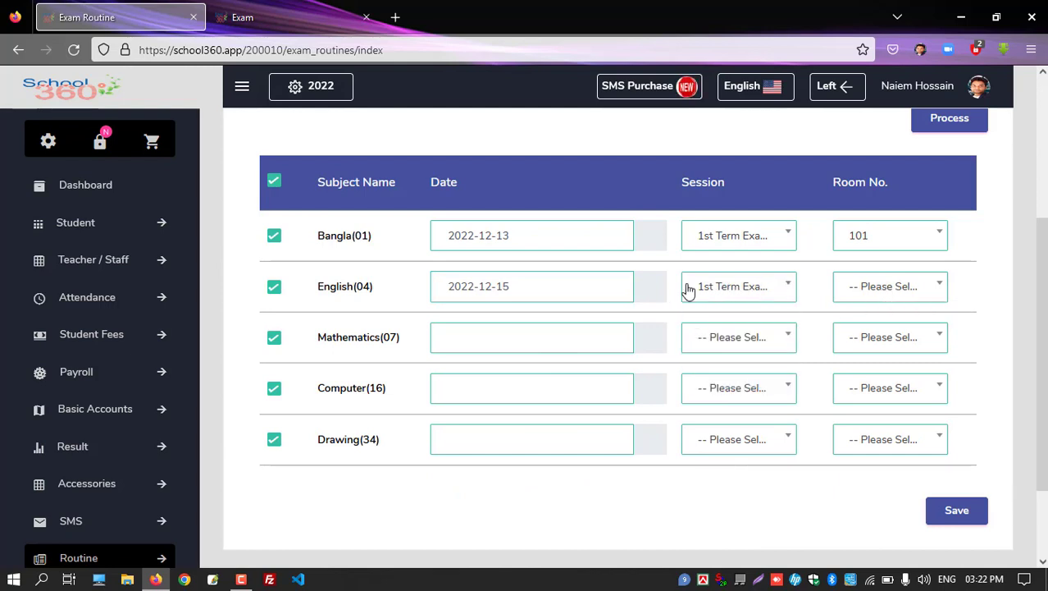
pyautogui.click(868, 288)
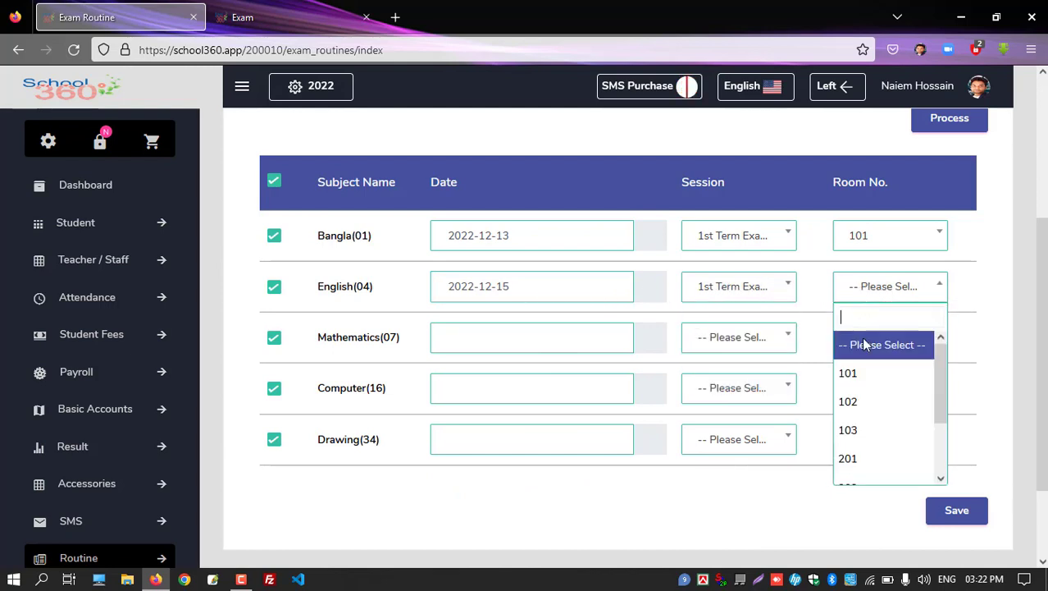
pyautogui.click(857, 405)
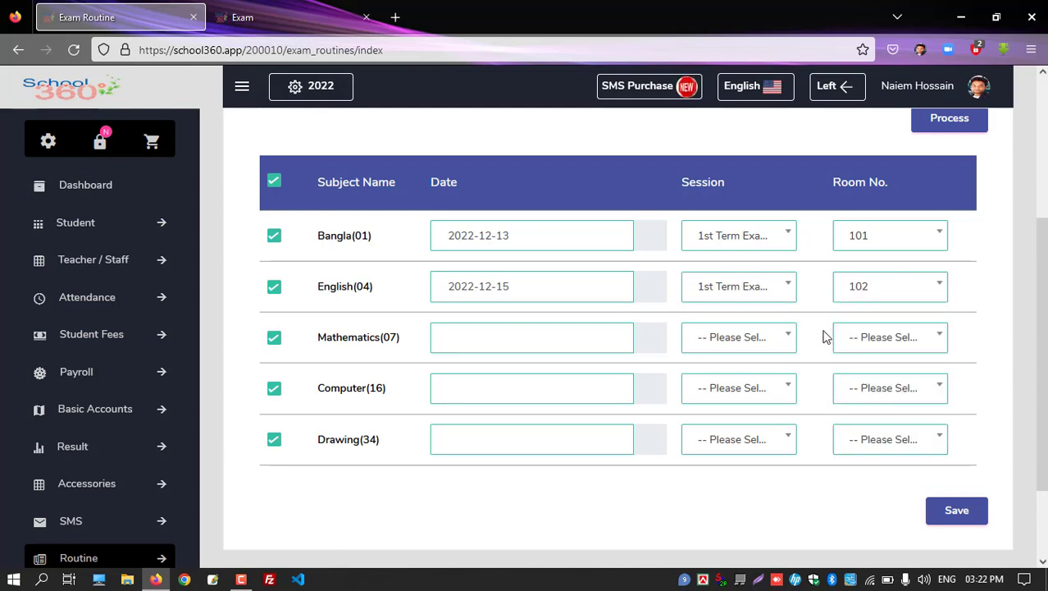
# - Schedule Mathematics on 2022-12-17 in the 1st Term Examination session, room 101
pyautogui.click(521, 345)
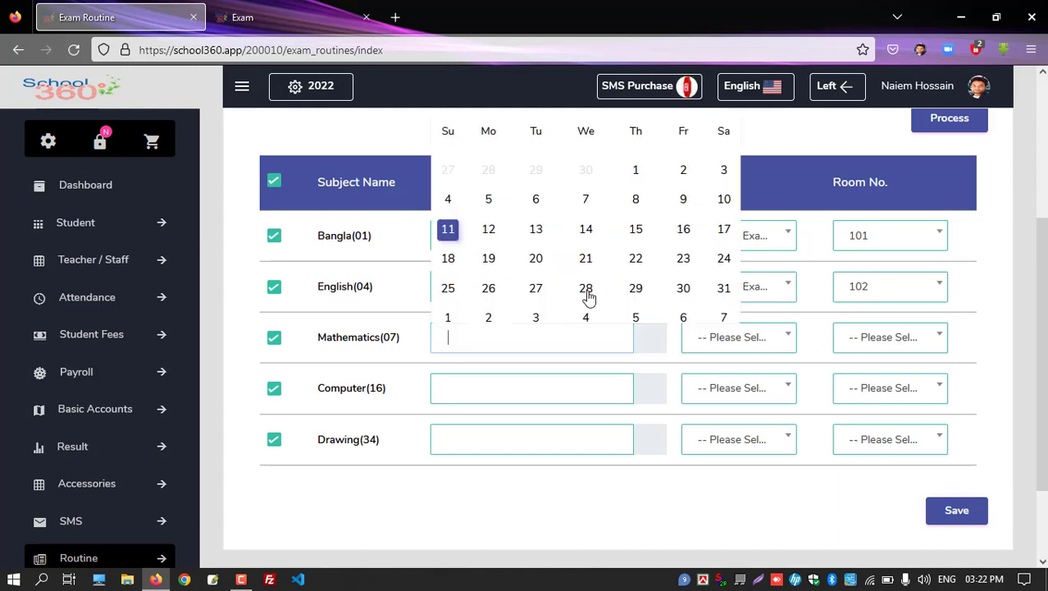
pyautogui.click(720, 230)
pyautogui.click(898, 351)
pyautogui.click(854, 443)
# - Schedule Computer on 2022-12-18 in the 1st Term Examination session, room 101
pyautogui.click(456, 389)
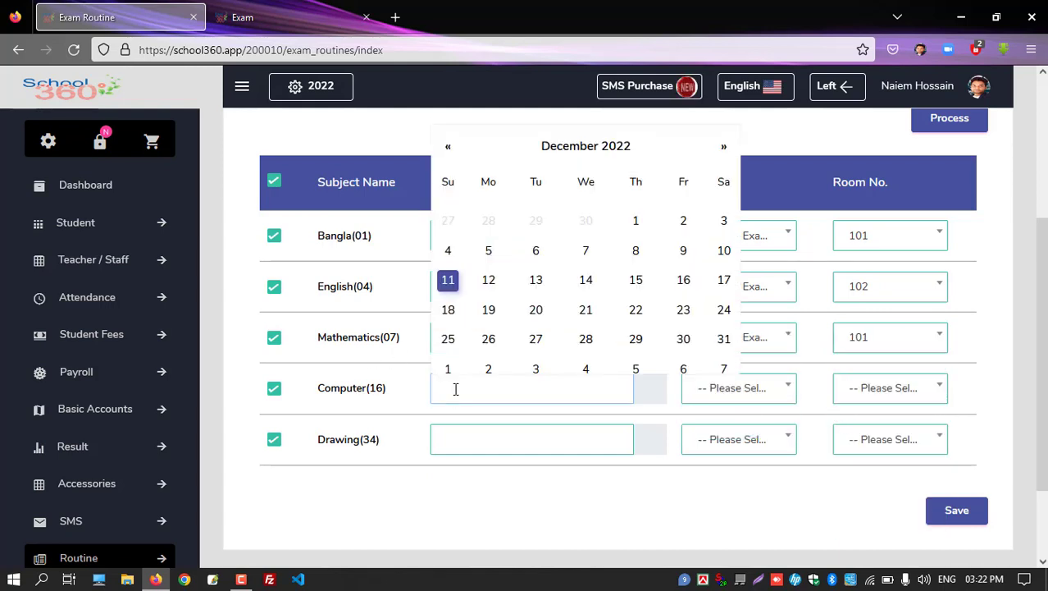
pyautogui.click(448, 308)
pyautogui.click(890, 388)
pyautogui.click(847, 260)
# - Schedule Drawing on 2022-12-20 in the 1st Term Examination session, room 102, and save the exam routine
pyautogui.click(493, 439)
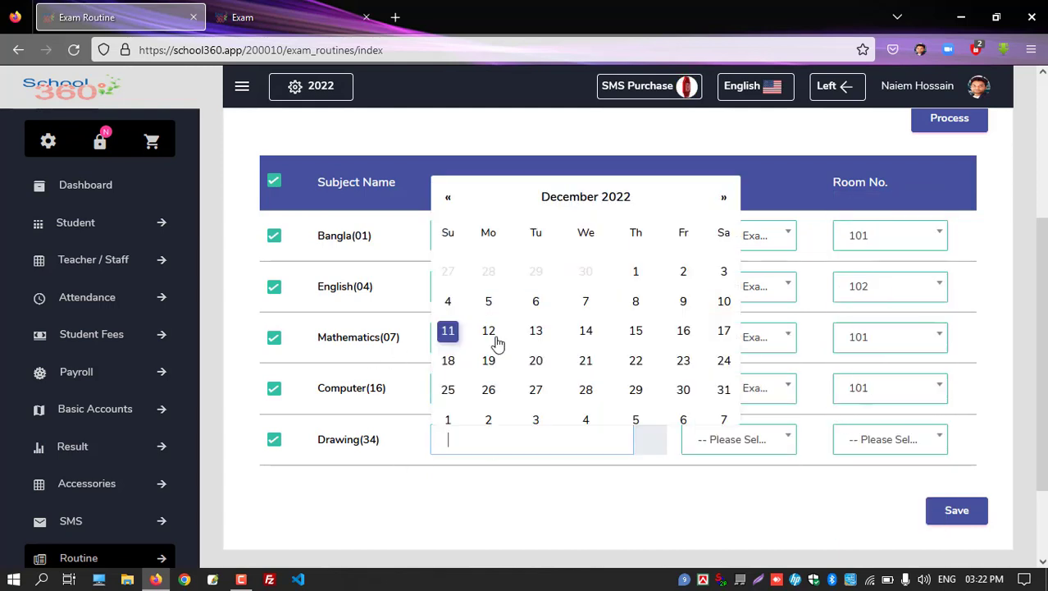
pyautogui.click(536, 359)
pyautogui.click(876, 443)
pyautogui.click(847, 340)
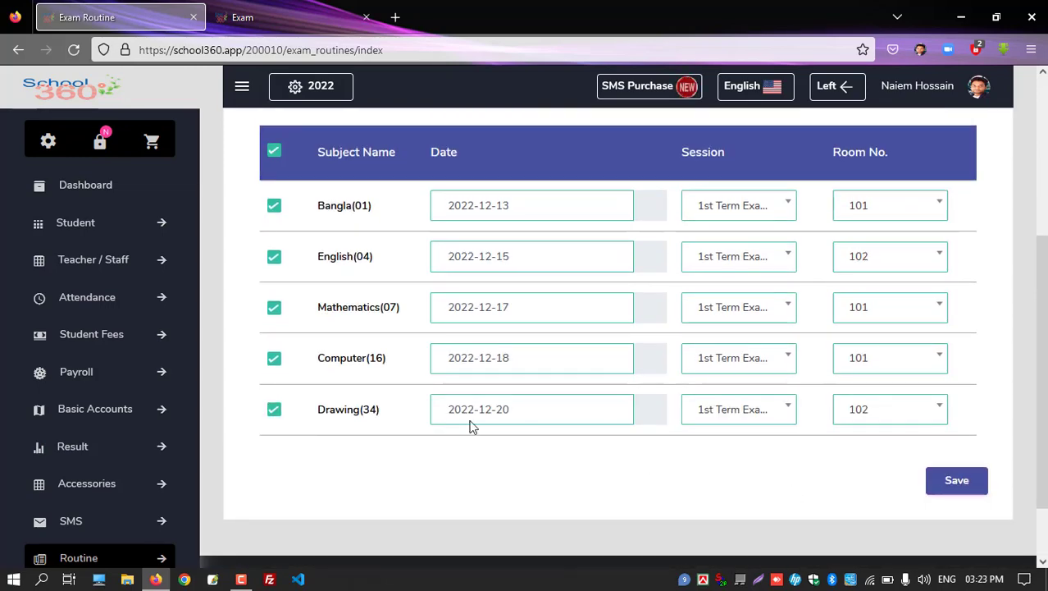
pyautogui.click(950, 488)
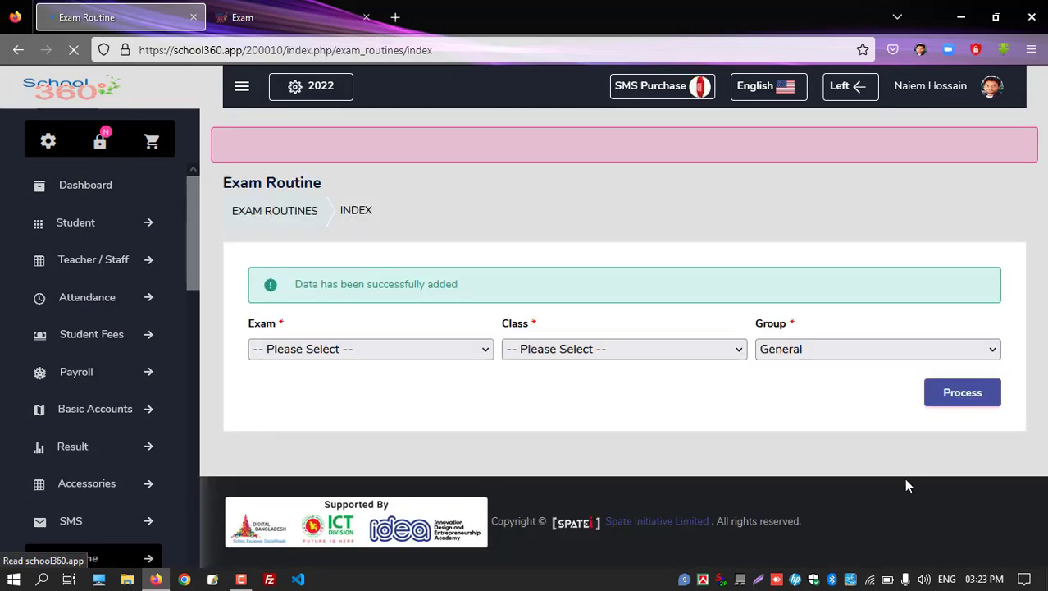
pyautogui.moveTo(278, 283); pyautogui.dragTo(546, 283)
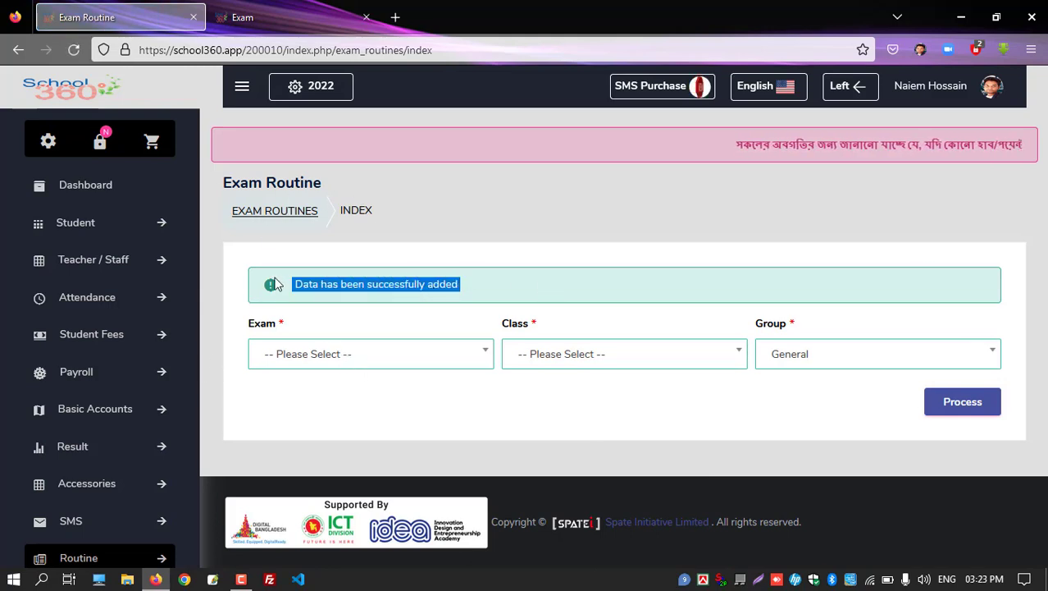
# - Go to the Class Wise Routine page and choose year 2022, 1st Term Examination and class PLAY
pyautogui.scroll(-5, 115, 303)
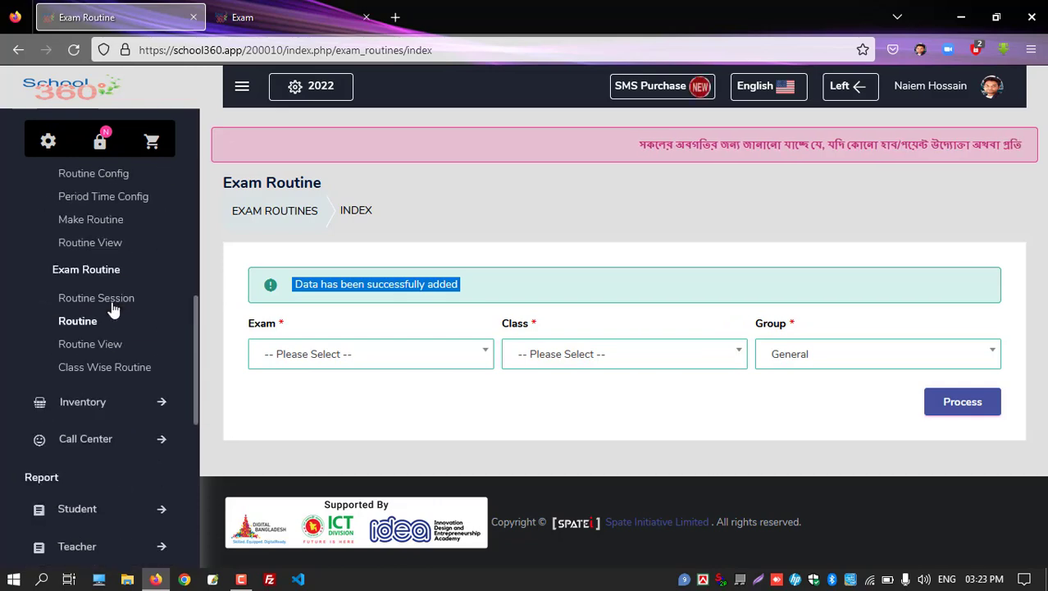
pyautogui.click(87, 373)
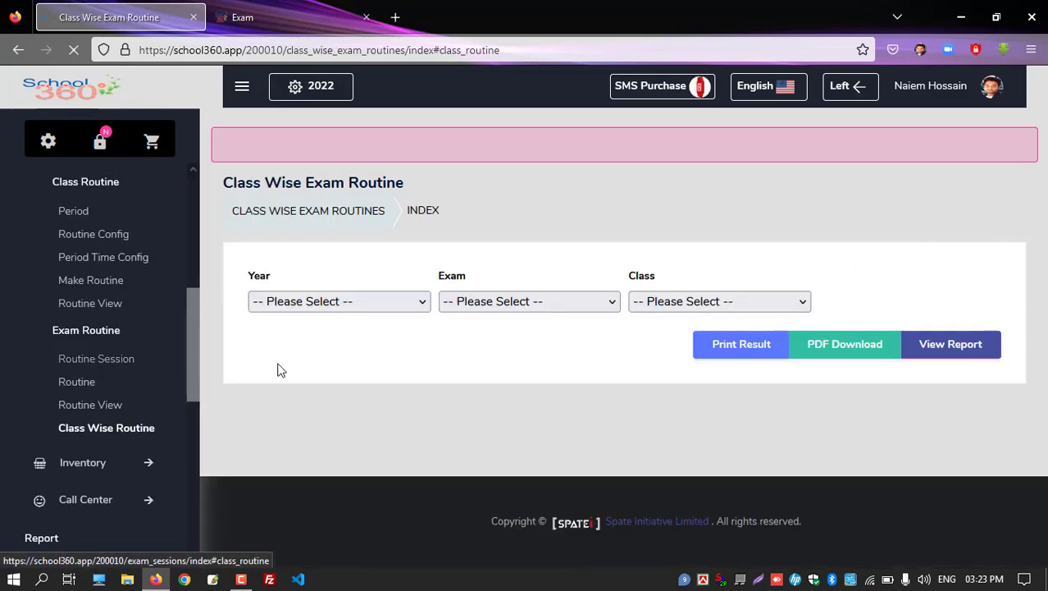
pyautogui.click(331, 302)
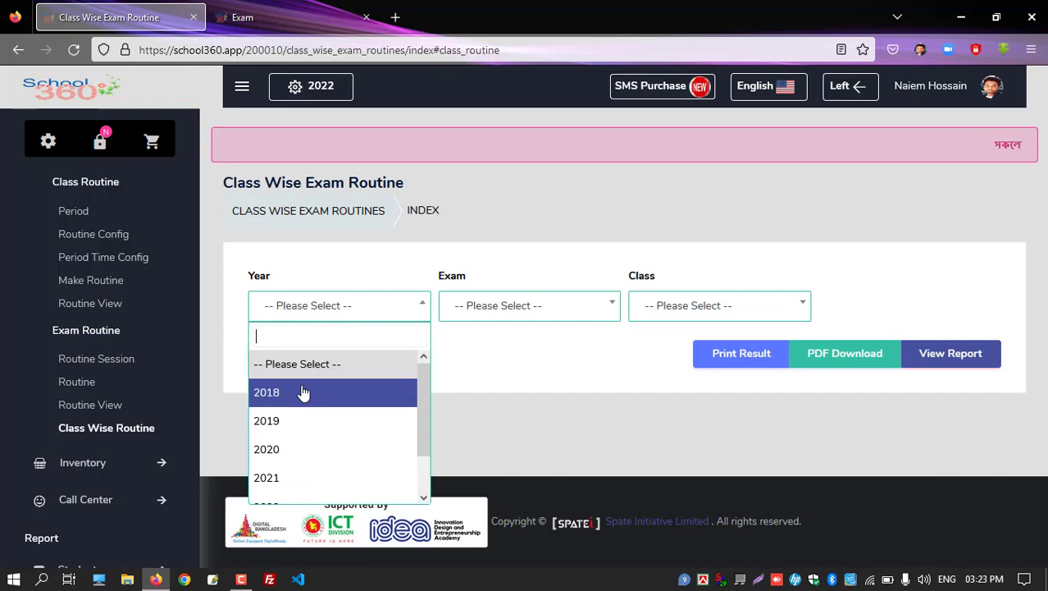
pyautogui.scroll(-1, 300, 463)
pyautogui.click(299, 461)
pyautogui.click(477, 316)
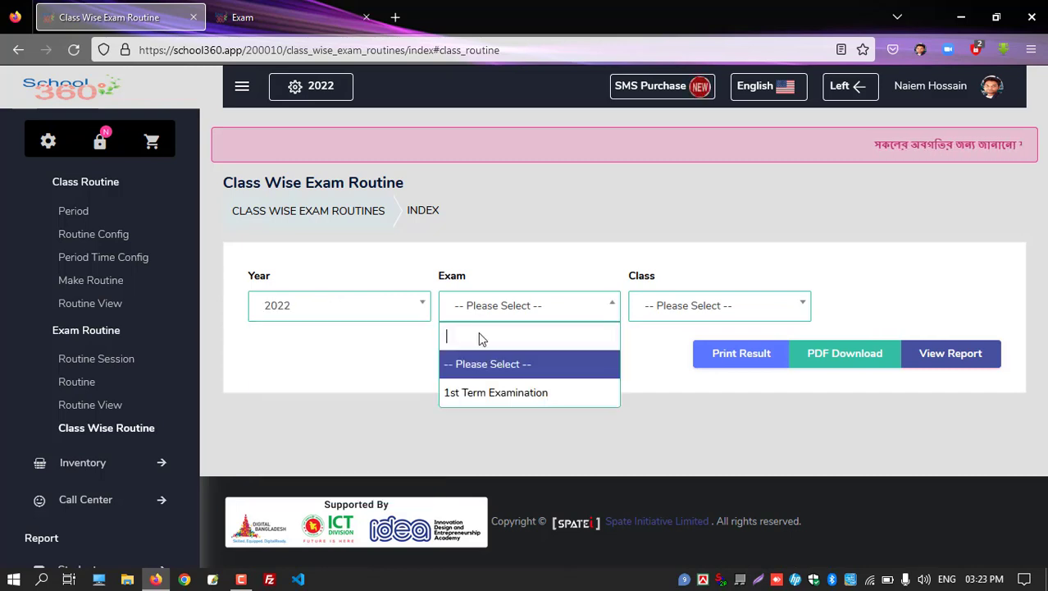
pyautogui.click(475, 411)
pyautogui.click(657, 306)
pyautogui.click(672, 390)
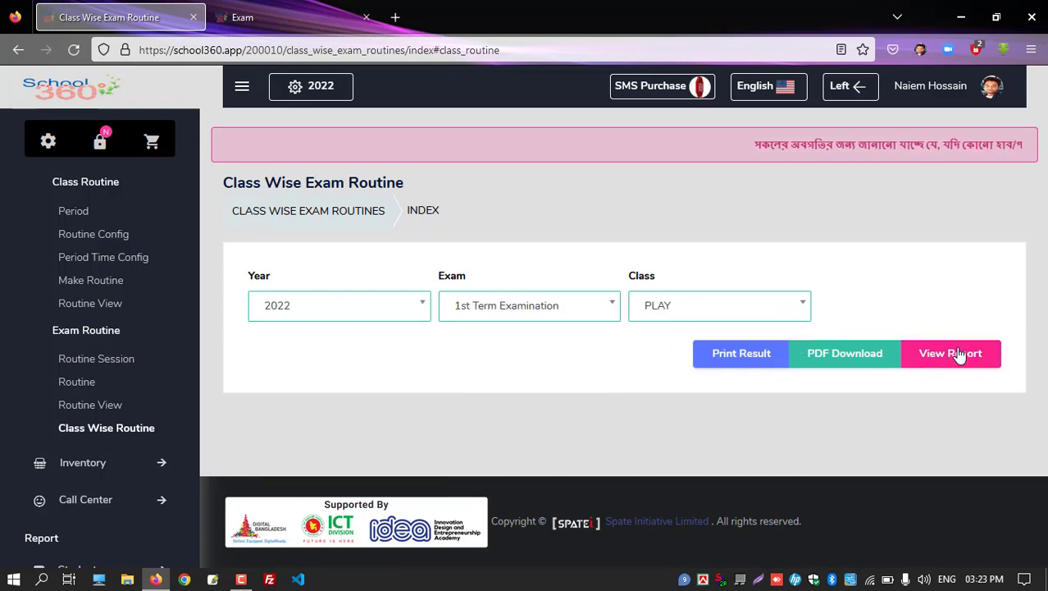
# - View the class-wise exam routine report and check its subjects, dates, times and room numbers
pyautogui.click(953, 354)
pyautogui.scroll(-2, 554, 358)
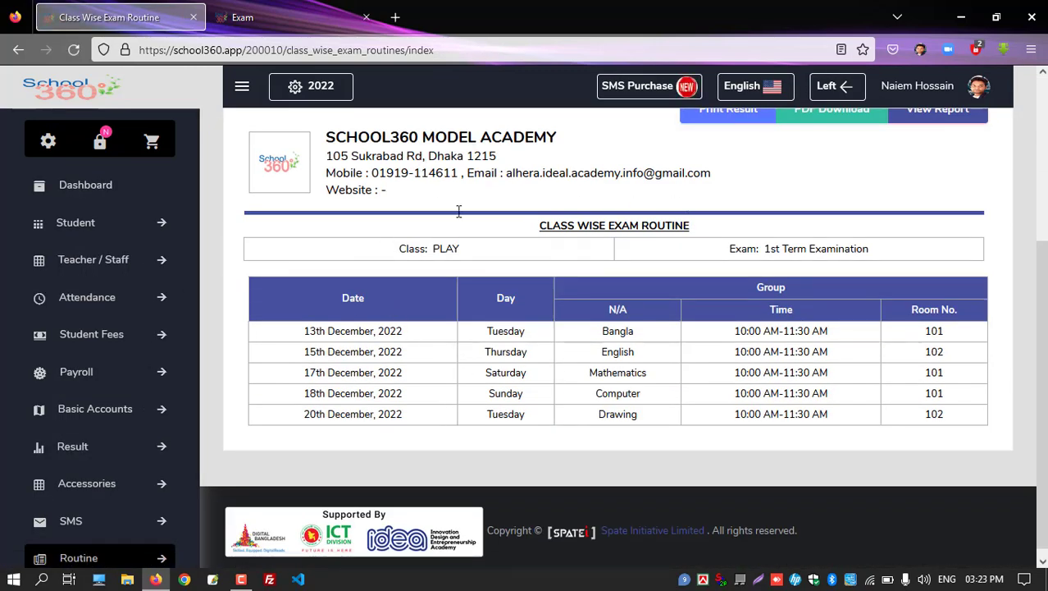
pyautogui.moveTo(571, 339); pyautogui.dragTo(933, 408)
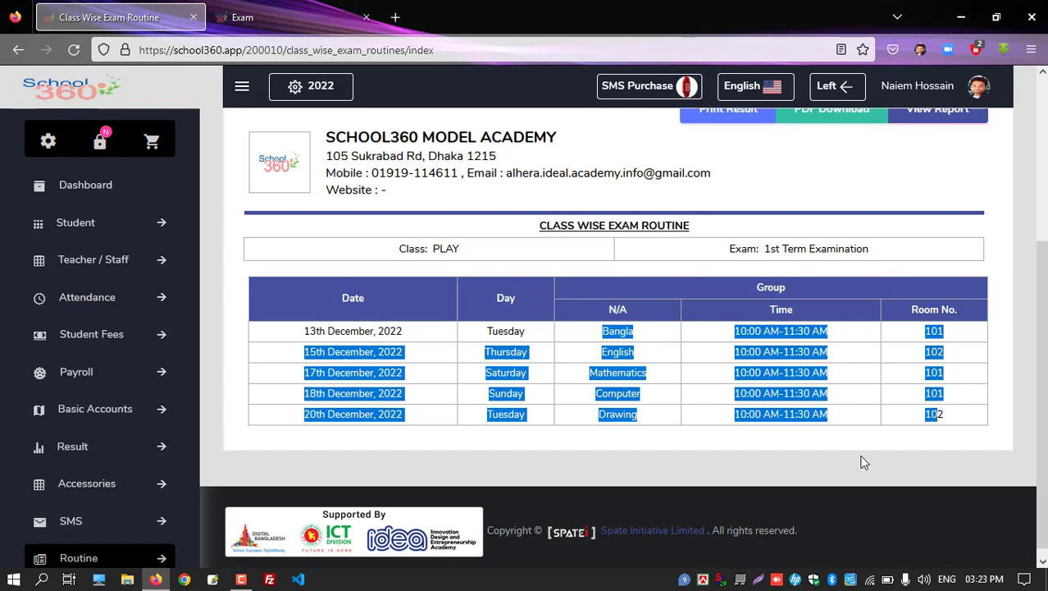
pyautogui.click(629, 434)
pyautogui.scroll(1, 630, 435)
pyautogui.scroll(-2, 712, 421)
pyautogui.moveTo(614, 328); pyautogui.dragTo(853, 420)
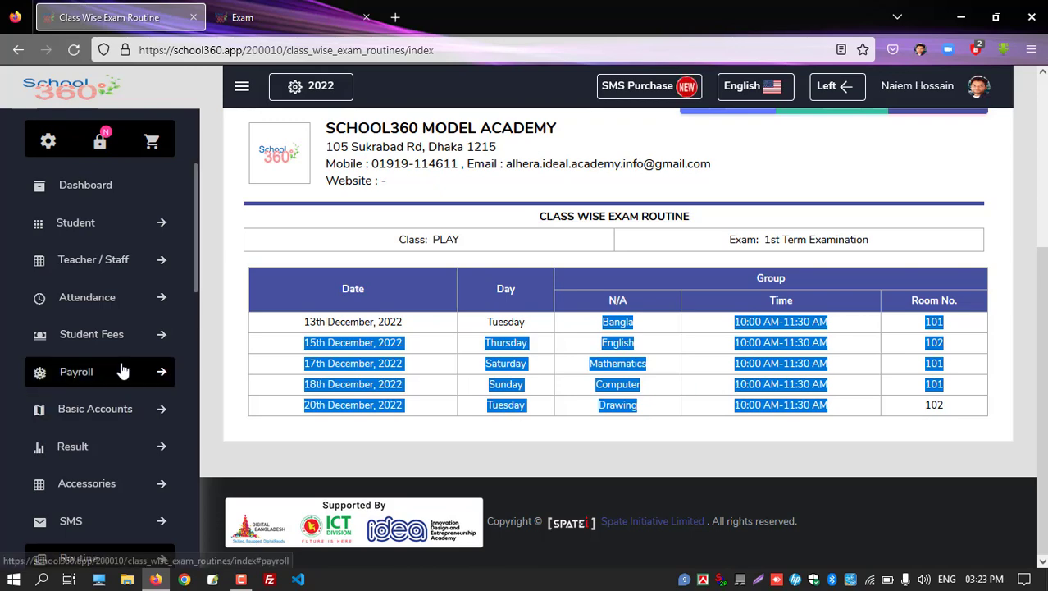
# - Go to the Admit Card Print page under Accessories
pyautogui.scroll(-2, 122, 370)
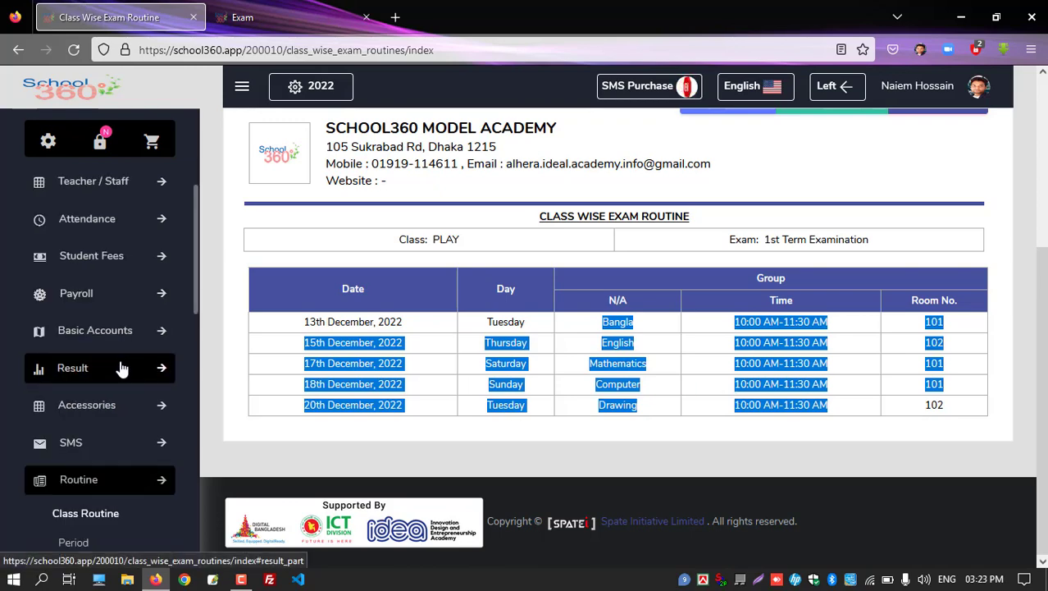
pyautogui.click(101, 406)
pyautogui.scroll(-4, 99, 369)
pyautogui.click(70, 279)
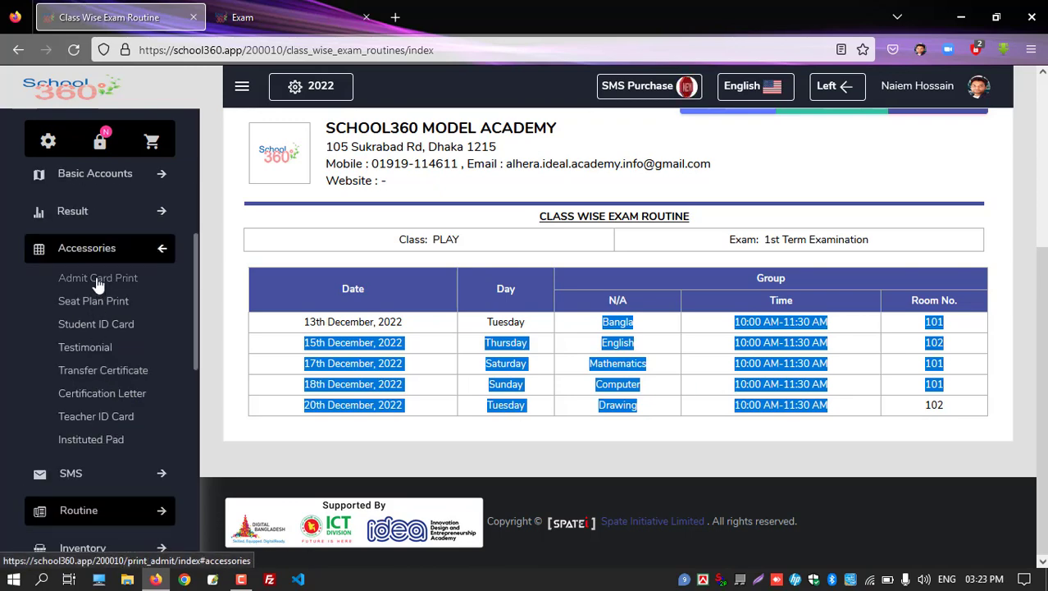
# - Preview the admit cards for 1st Term Examination (2022), class PLAY-Day-A and group N/A, and dismiss the print dialog
pyautogui.click(340, 310)
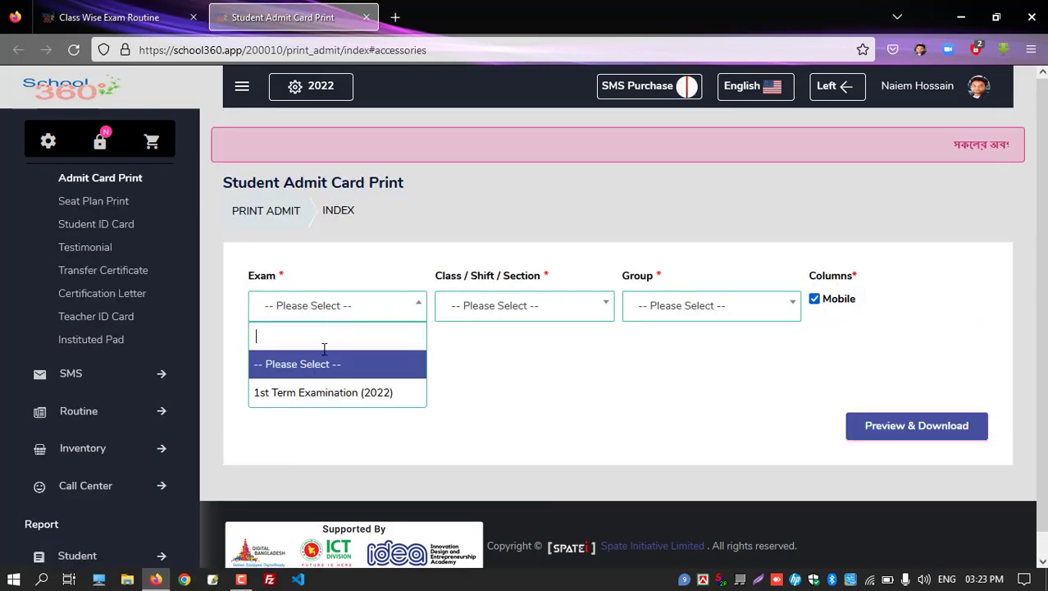
pyautogui.click(323, 393)
pyautogui.click(524, 311)
pyautogui.click(512, 393)
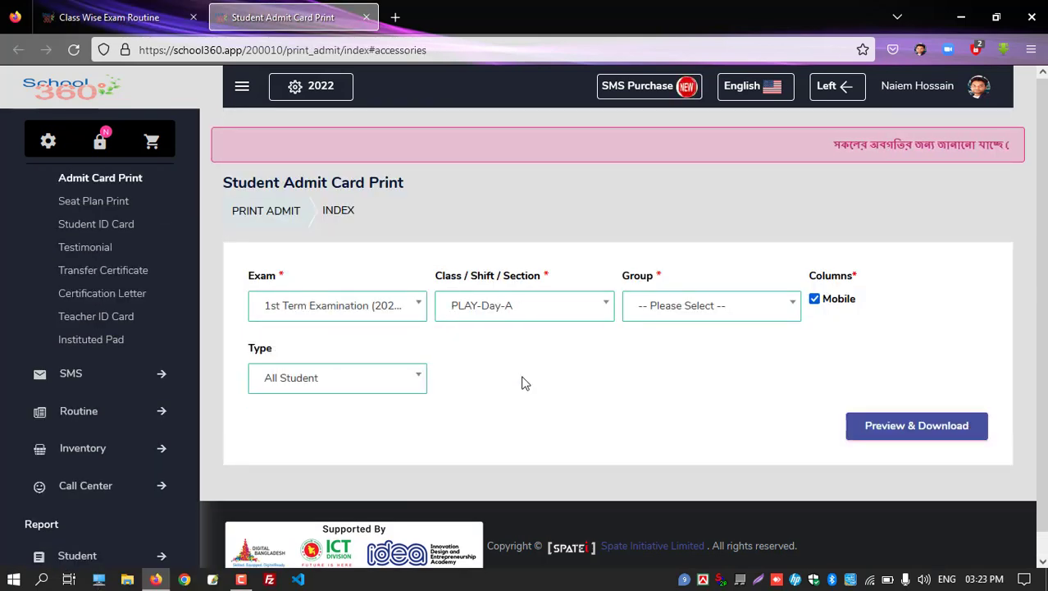
pyautogui.click(673, 311)
pyautogui.click(654, 393)
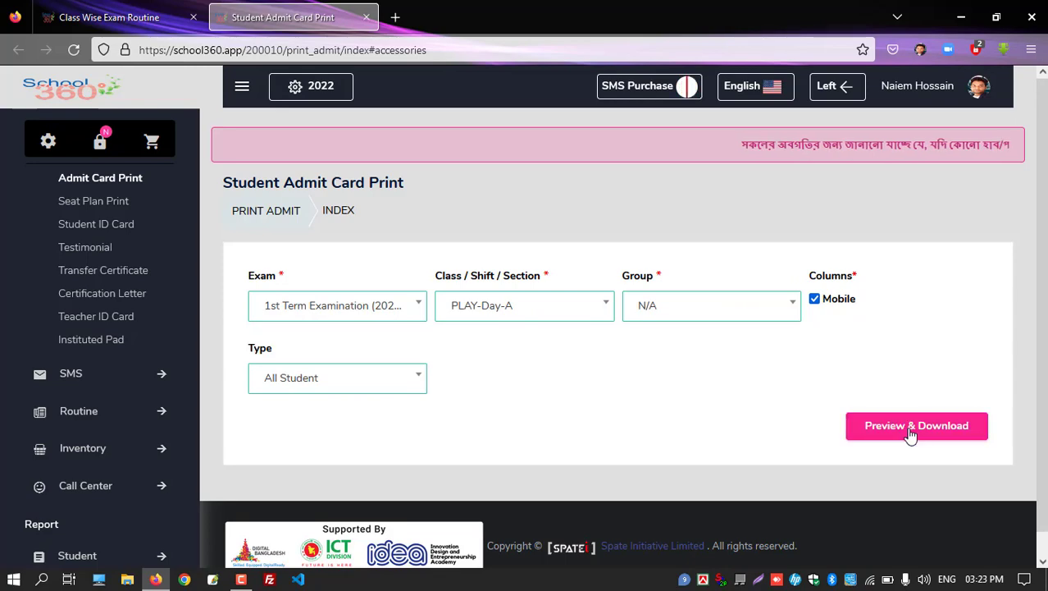
pyautogui.click(910, 425)
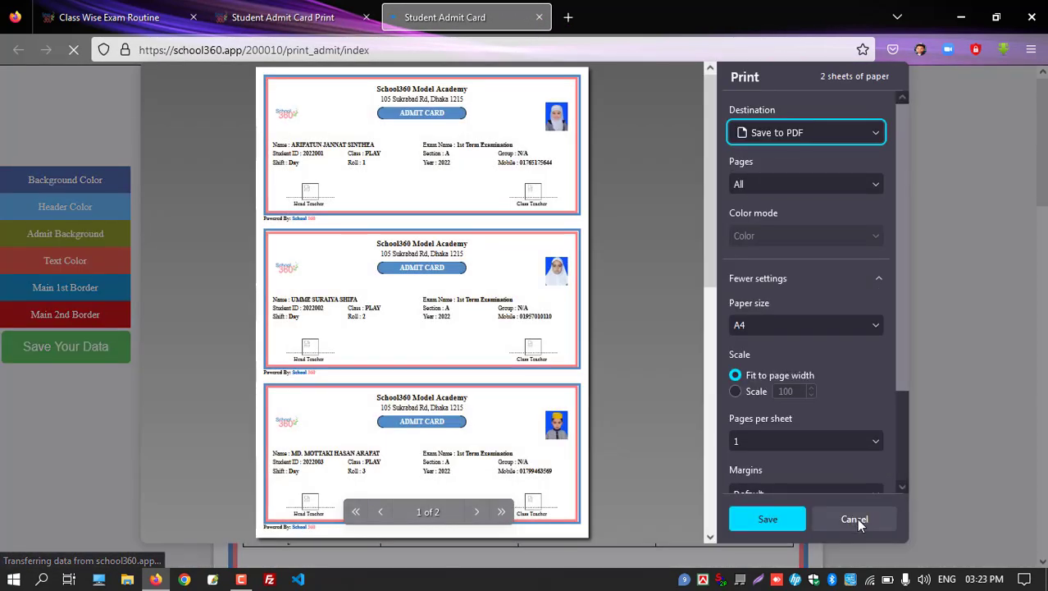
pyautogui.click(856, 518)
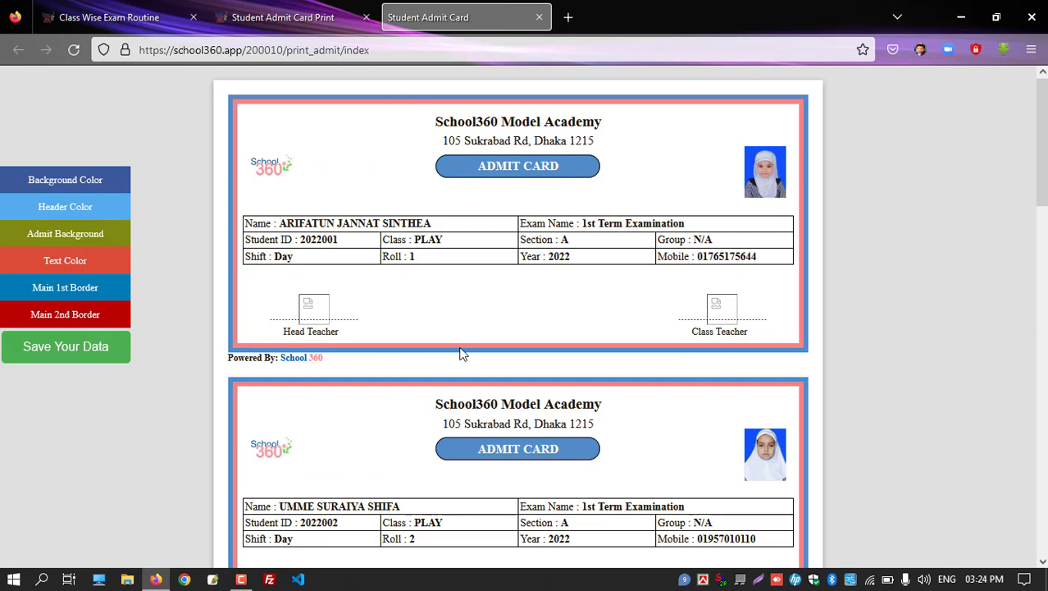
# - Return to the School360 admin page and go to the Admit Design configuration in General Settings
pyautogui.click(168, 19)
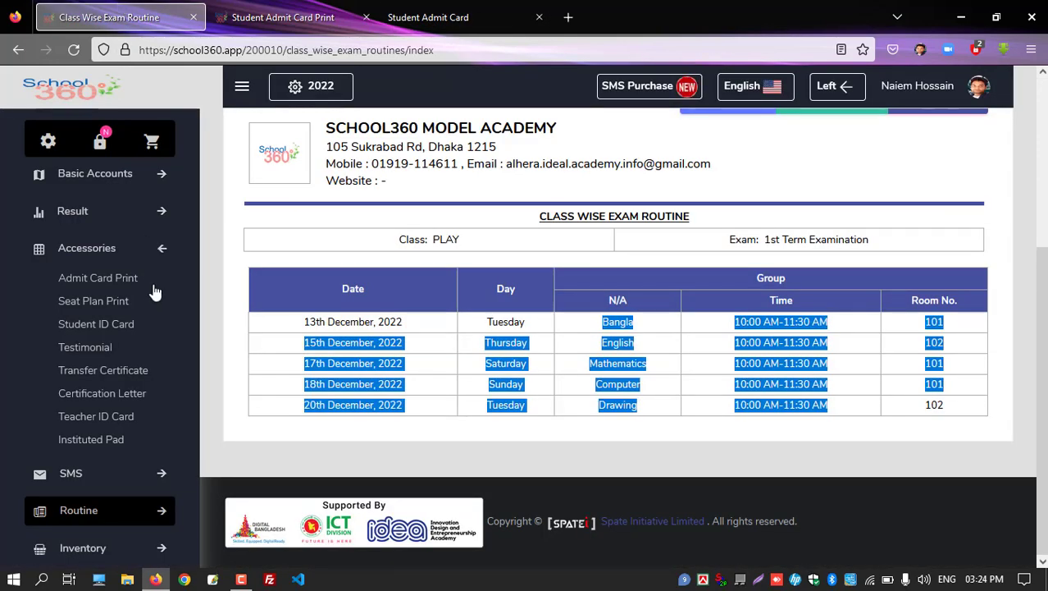
pyautogui.scroll(-10, 148, 306)
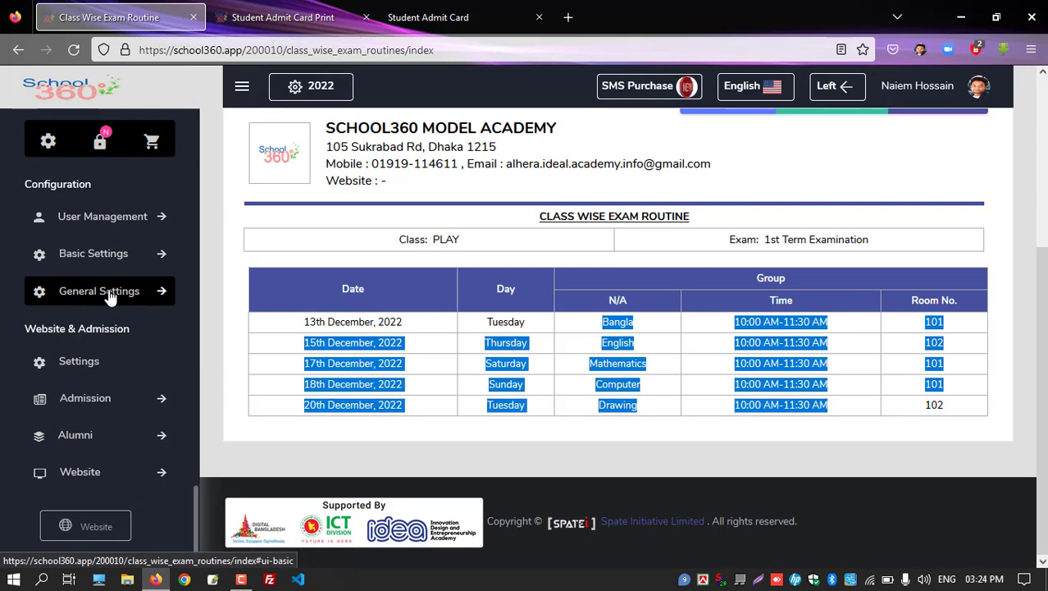
pyautogui.click(117, 297)
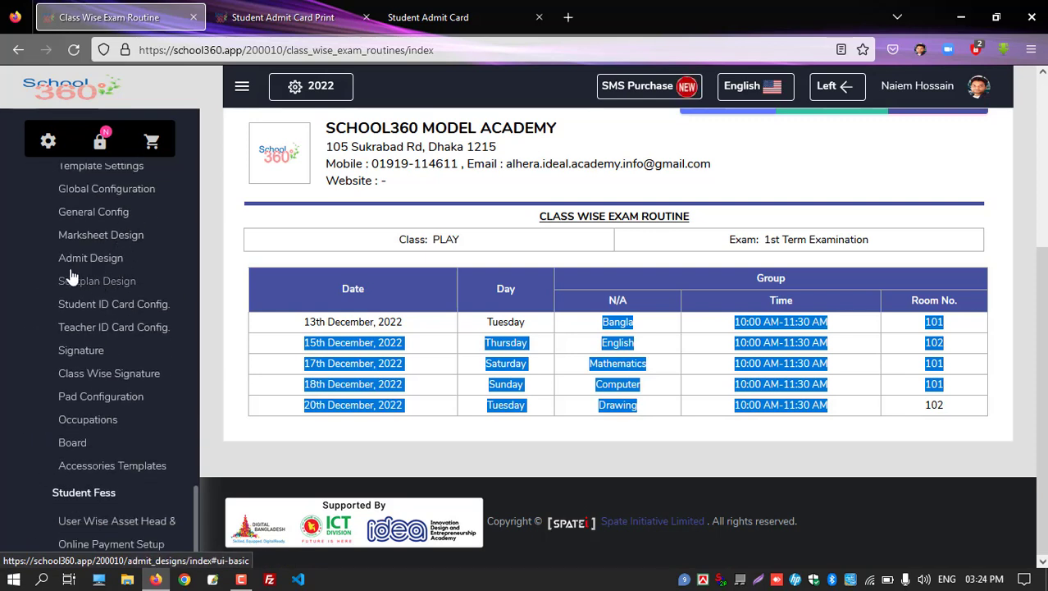
pyautogui.click(95, 265)
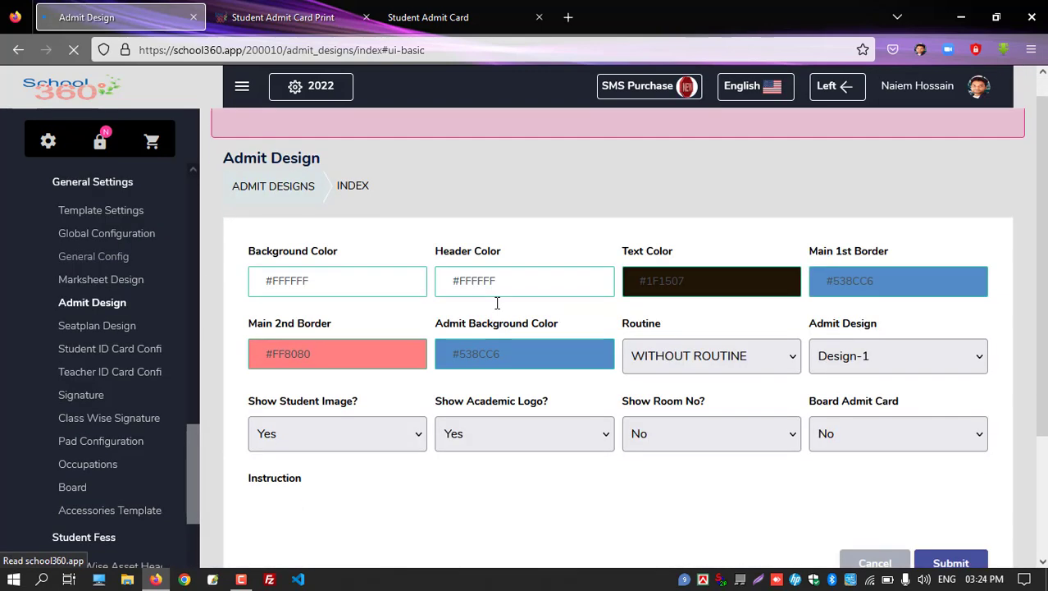
# - Set the admit card design's Routine option to WITH ROUTINE and submit the configuration
pyautogui.scroll(-3, 497, 303)
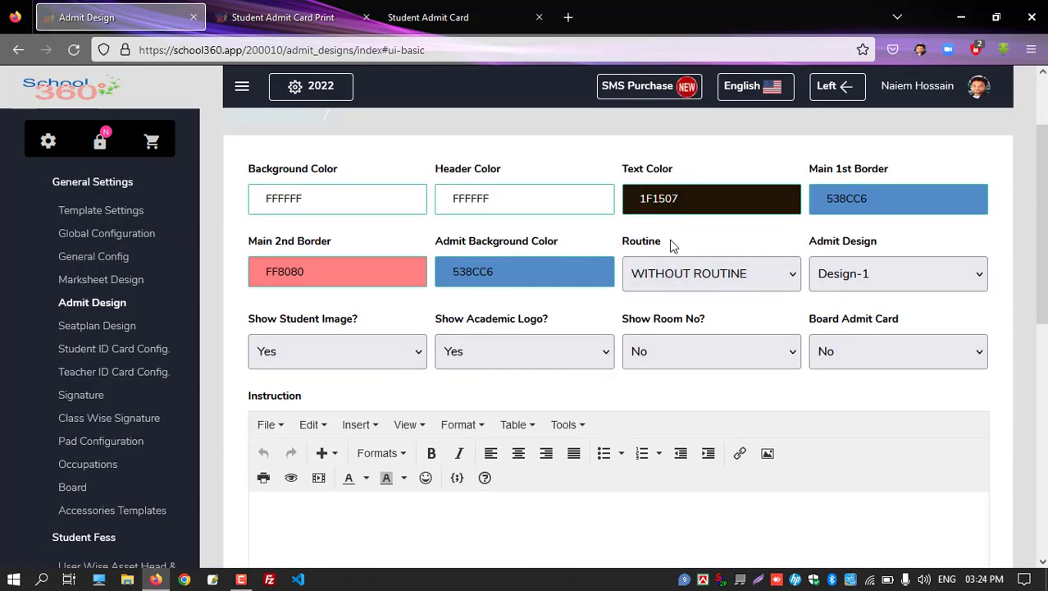
pyautogui.doubleClick(675, 244)
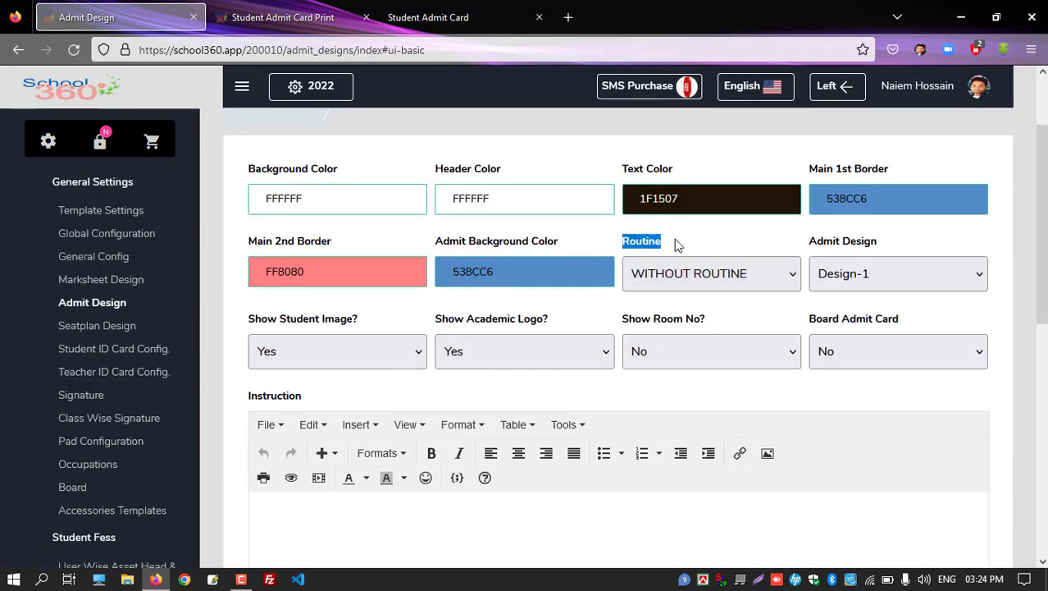
pyautogui.click(666, 279)
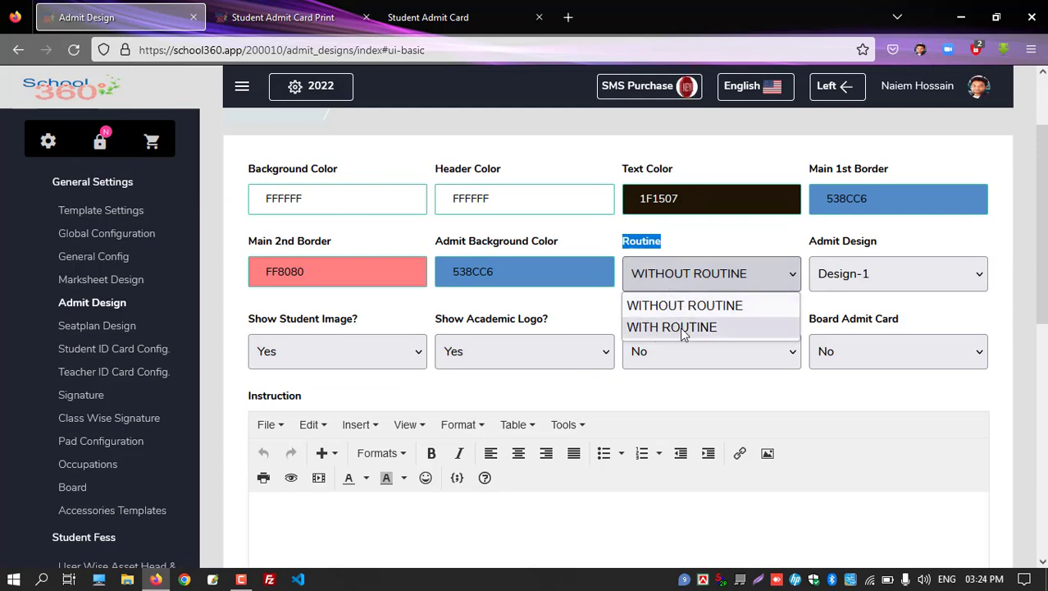
pyautogui.click(681, 327)
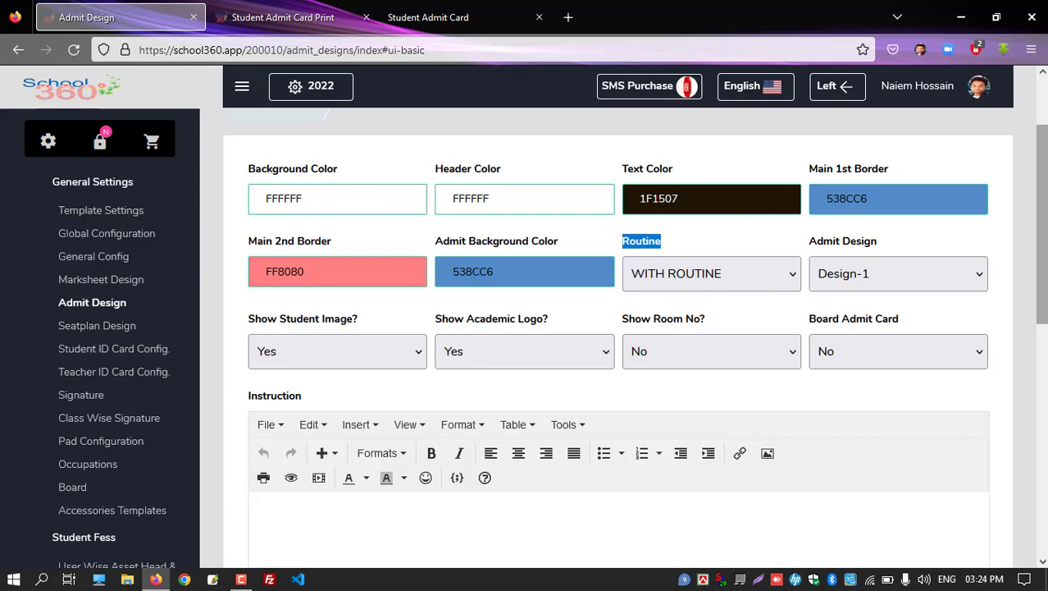
pyautogui.scroll(-6, 987, 445)
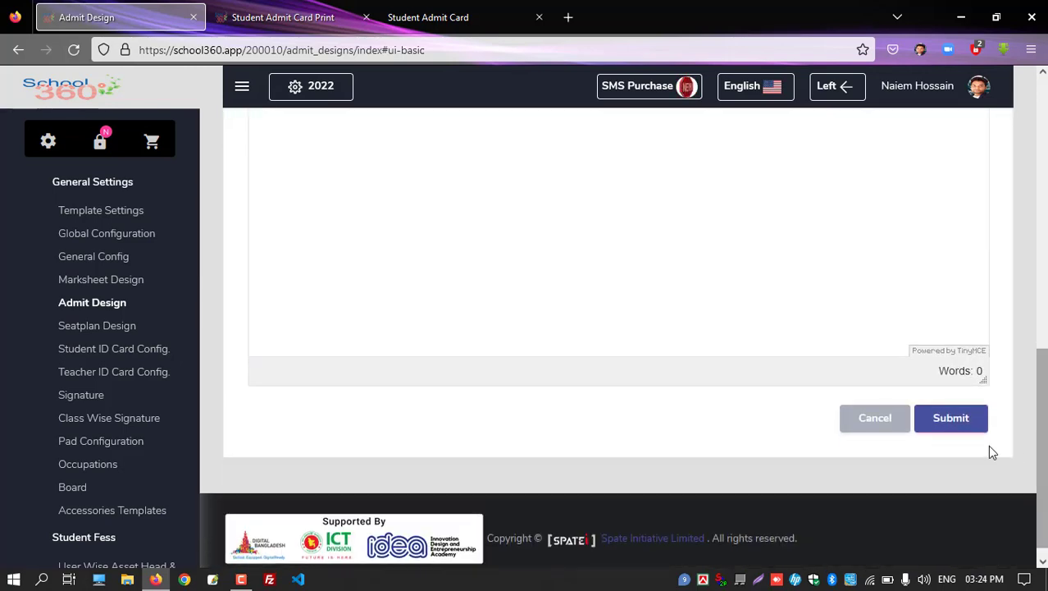
pyautogui.click(952, 420)
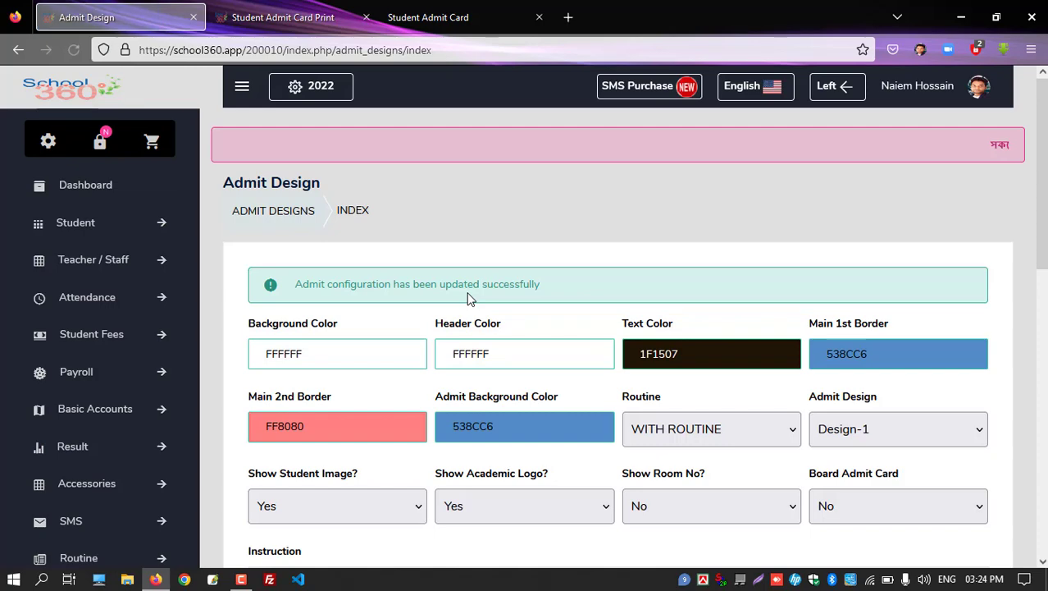
# - Reload the student admit card preview, dismiss the print dialog and check the exam routine on the cards
pyautogui.click(435, 18)
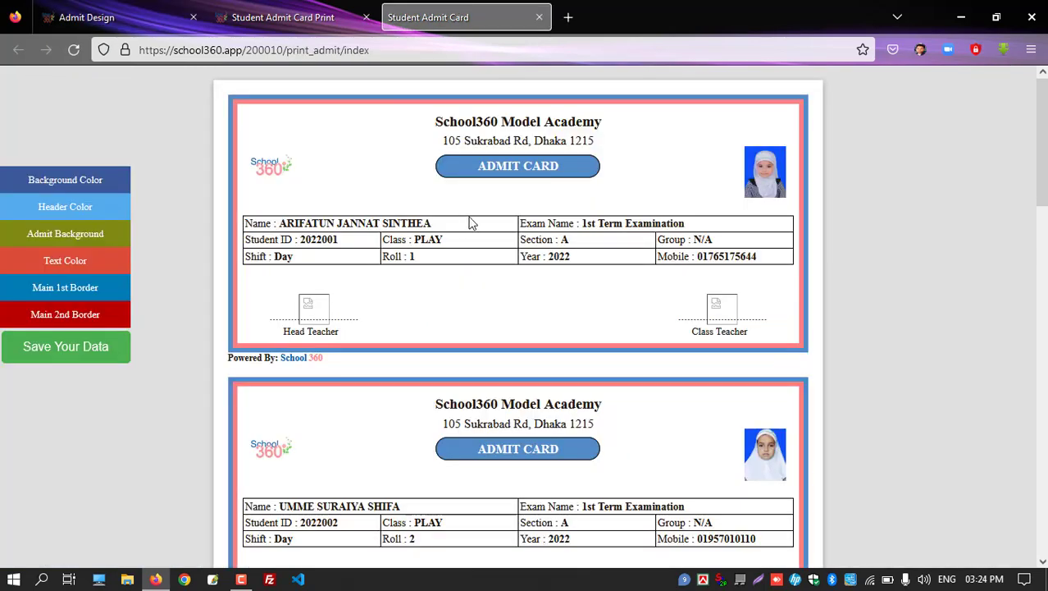
pyautogui.click(73, 52)
pyautogui.click(583, 354)
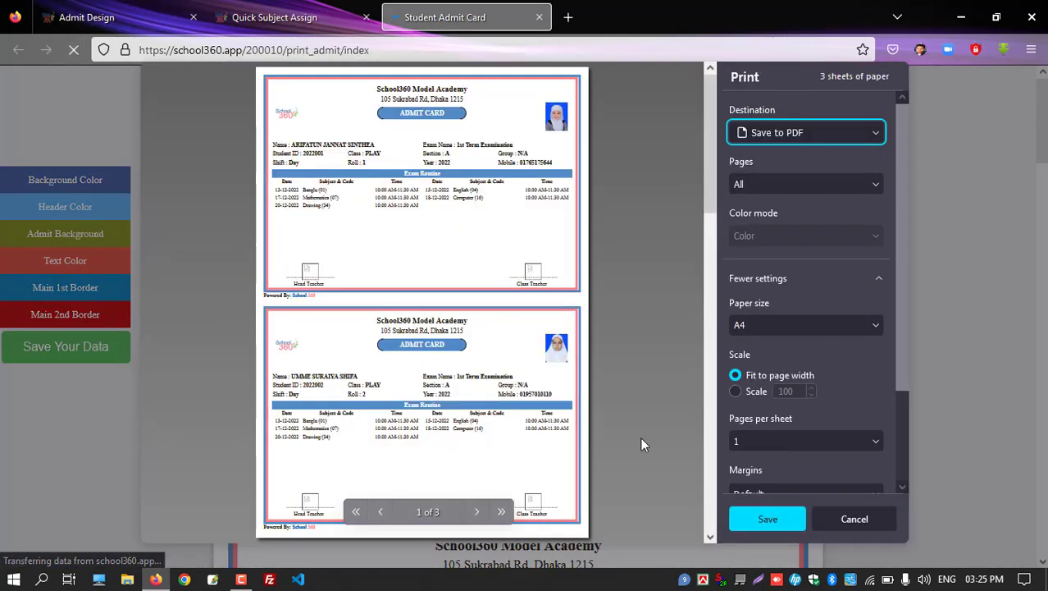
pyautogui.click(874, 524)
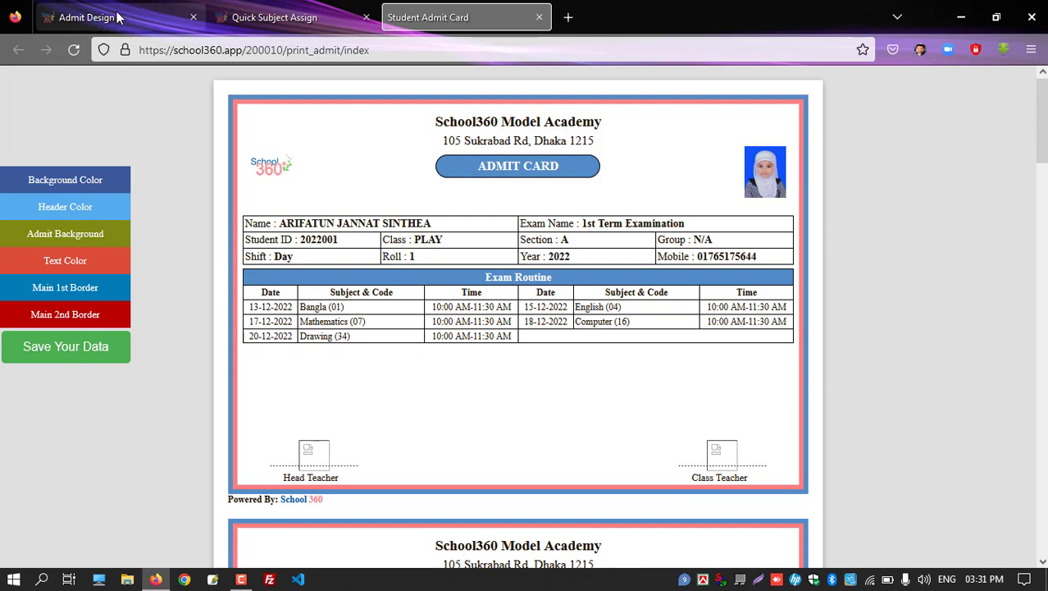
# - In Admit Design, enter the Bengali instruction headed "নির্দেশাবলীঃ" with three numbered rules on early seating, required admit cards and banned books and phones, and submit
pyautogui.click(90, 23)
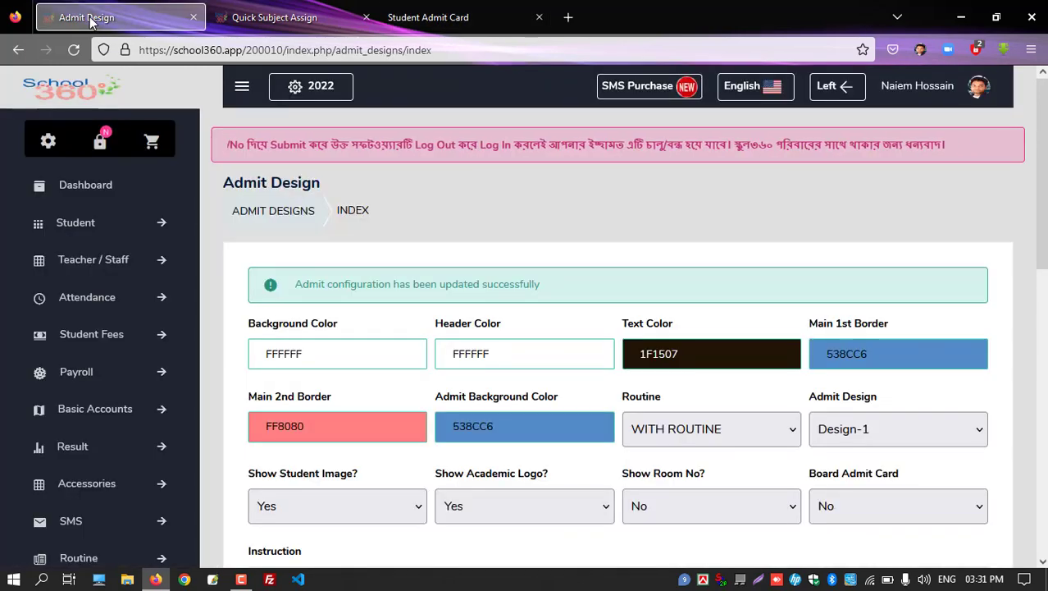
pyautogui.scroll(-4, 480, 238)
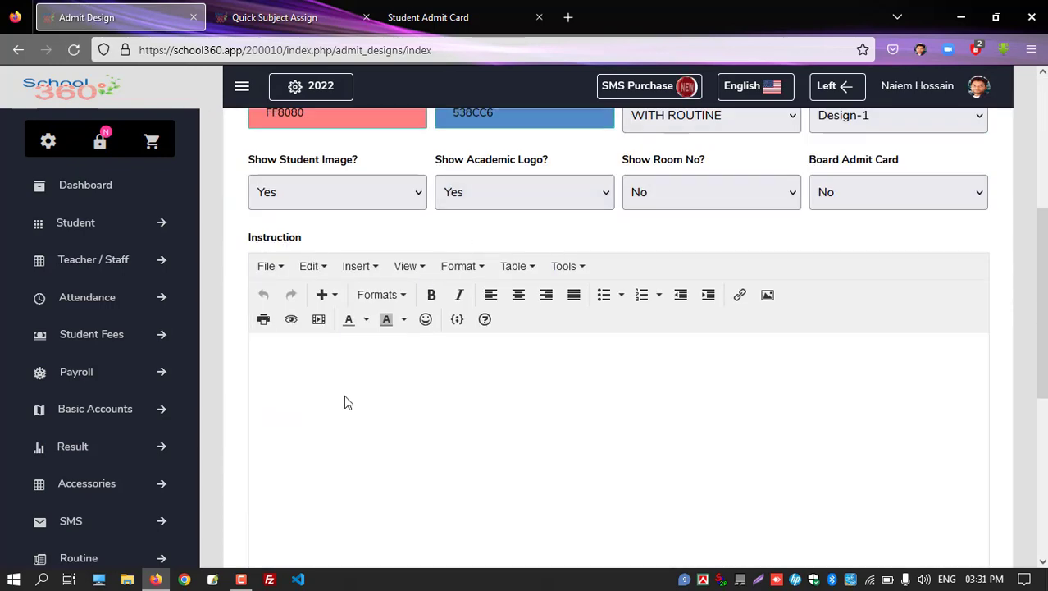
pyautogui.scroll(-2, 347, 394)
pyautogui.scroll(1, 347, 359)
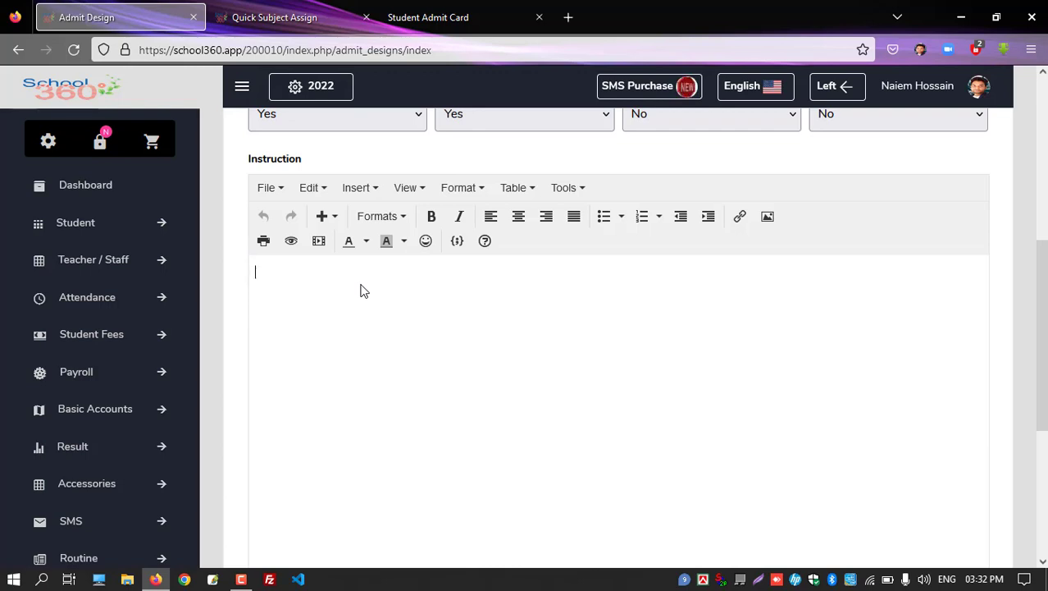
pyautogui.write('নির্দেশাবলীঃ ১. পরীক্ষা শুরুর ৩০ (ত্রিশ) মিনিট পূর্বে অবশ্যই পরীক্ষার্থীদের পরীক্ষা কক্ষে আসন গ্রহণ করতে হবে। ২. প্রবেশপত্র ব্যতিরেকে কোন পরীক্ষার্থীকে পরীক্ষায় অংশগ্রহণ করতে দেয়া হবে না। ৩. পরীক্ষা কেন্দ্রে কোন বই, উত্তরপত্র, নোট বা অন্য কোন কাগজপত্র, মোবাইল ফোন সঙ্গে নিয়ে প্রবেশ করতে দেয়া হবে না।')
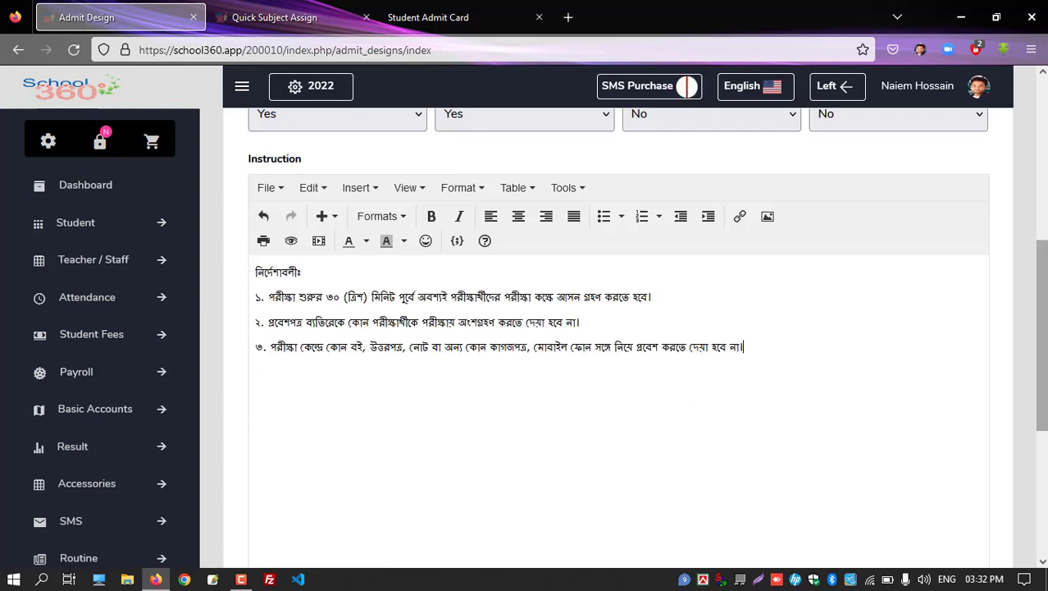
pyautogui.scroll(-5, 615, 328)
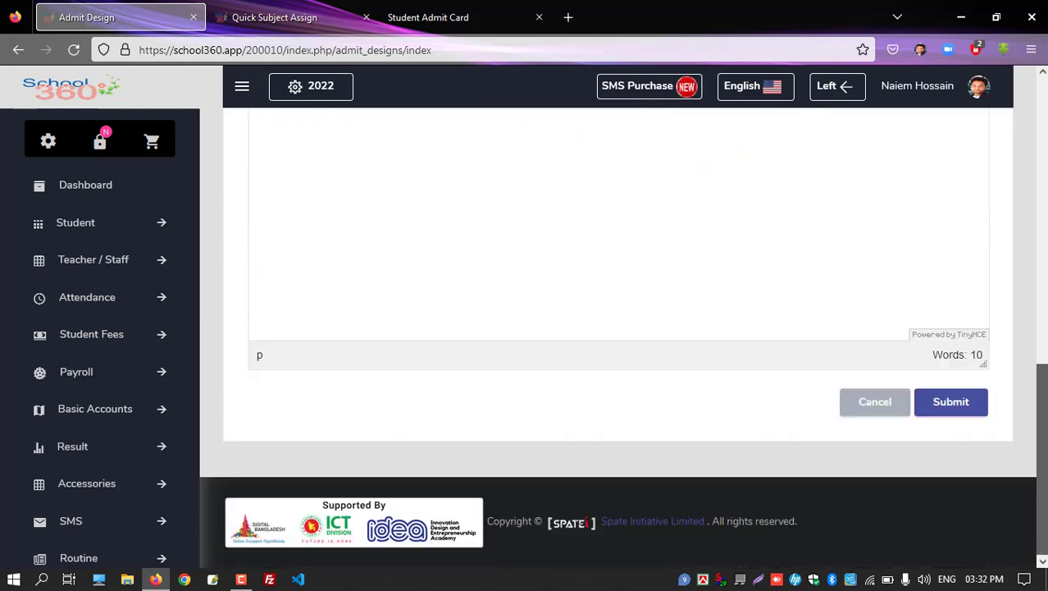
pyautogui.click(950, 402)
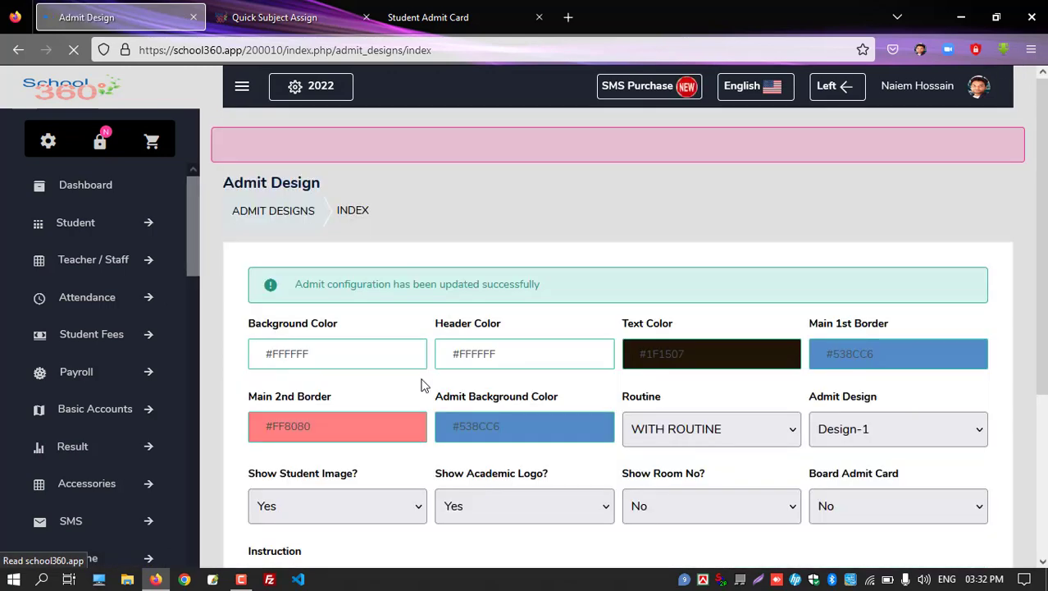
# - Reload the student admit cards, dismiss the print dialog and check the instruction text beneath the exam routine
pyautogui.click(450, 12)
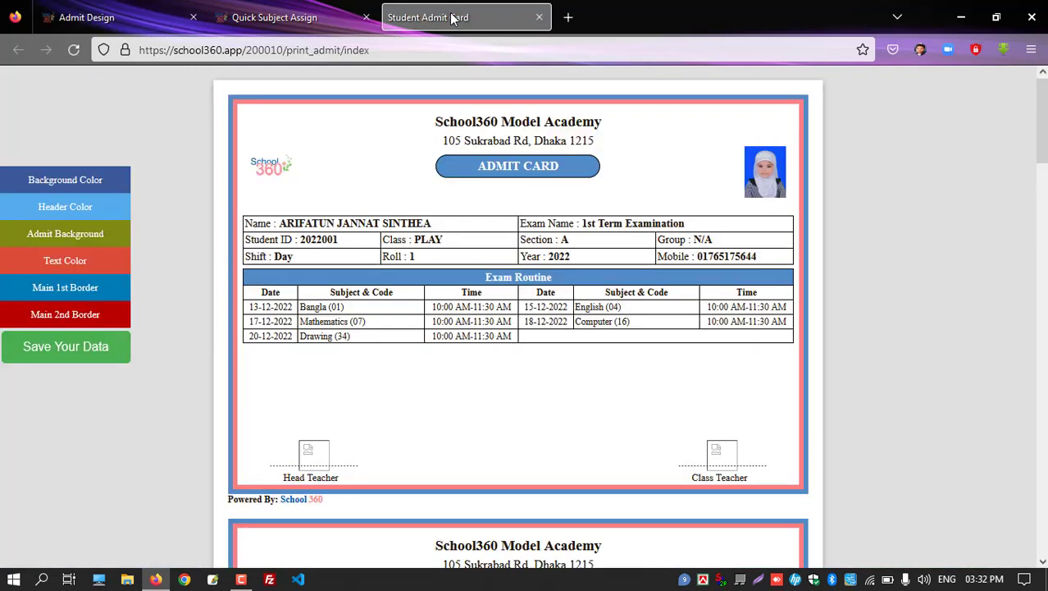
pyautogui.click(74, 49)
pyautogui.click(584, 355)
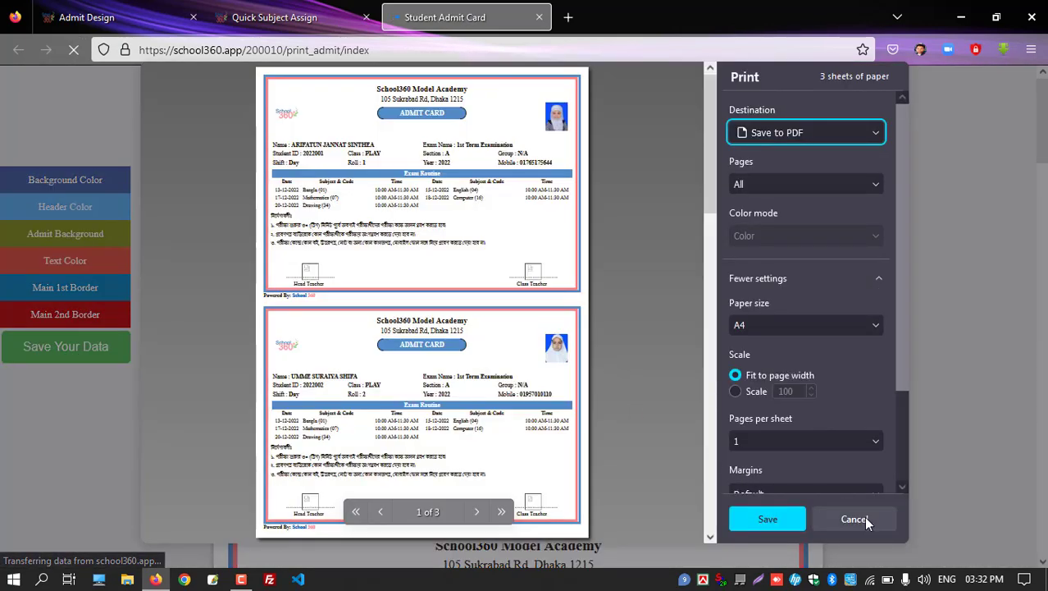
pyautogui.click(859, 516)
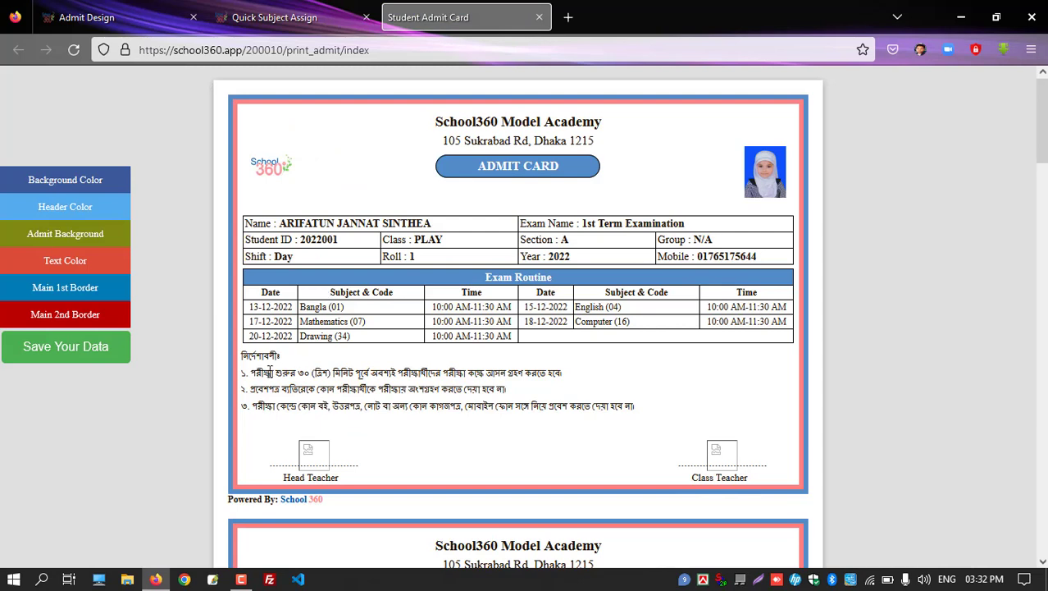
pyautogui.moveTo(248, 356); pyautogui.dragTo(604, 421)
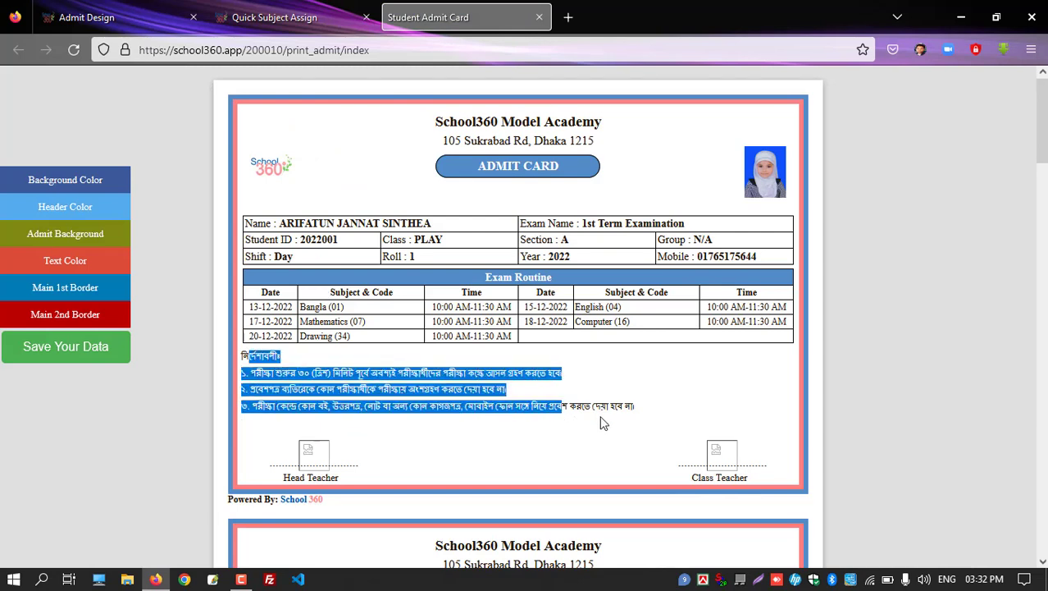
pyautogui.click(605, 420)
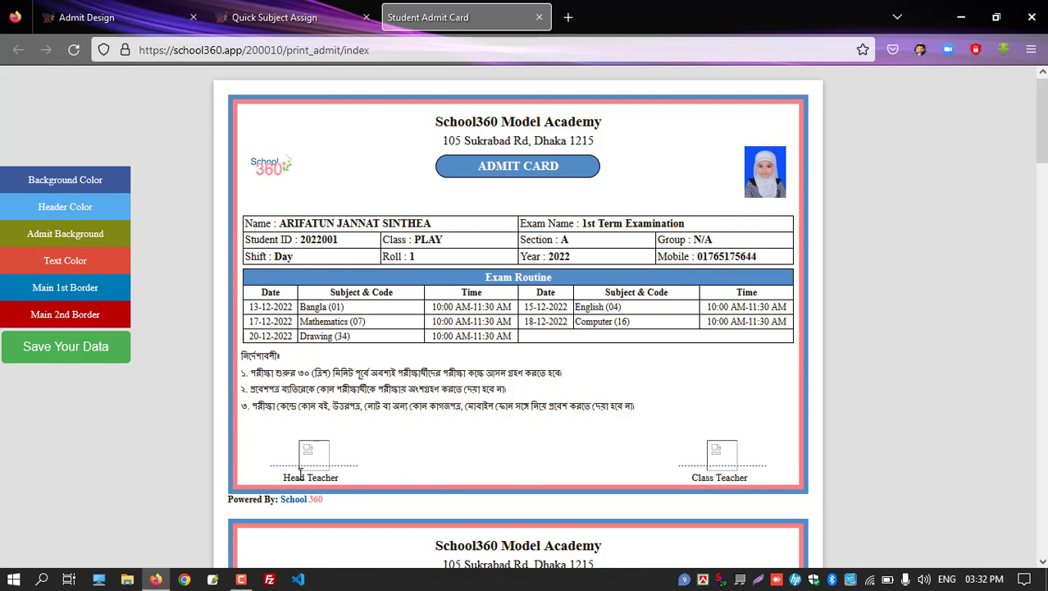
# - Go to the Signature settings page and find the Admit Card signature entries
pyautogui.click(98, 17)
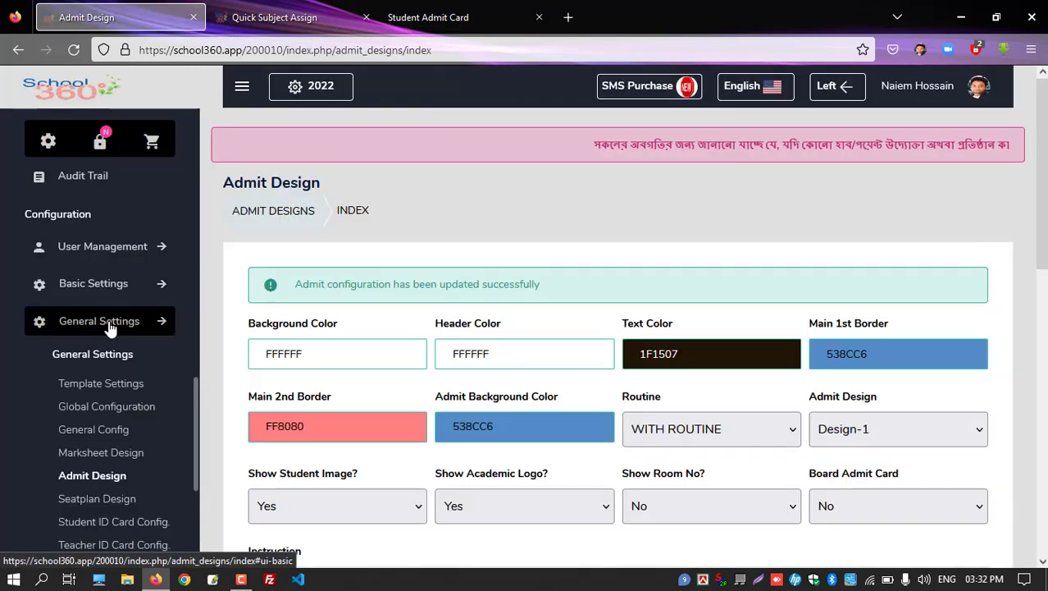
pyautogui.scroll(-3, 110, 328)
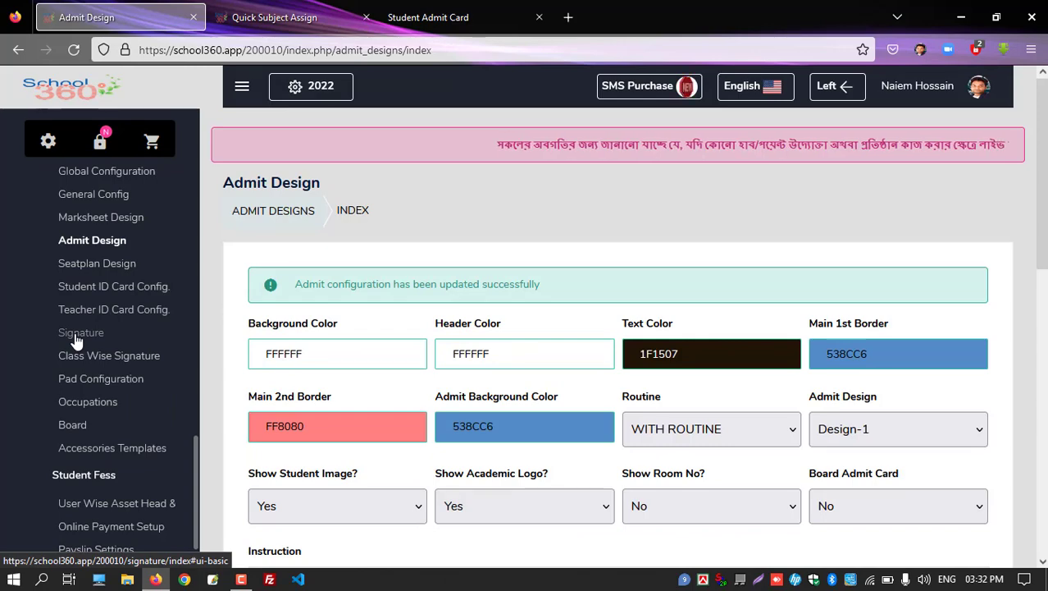
pyautogui.click(75, 336)
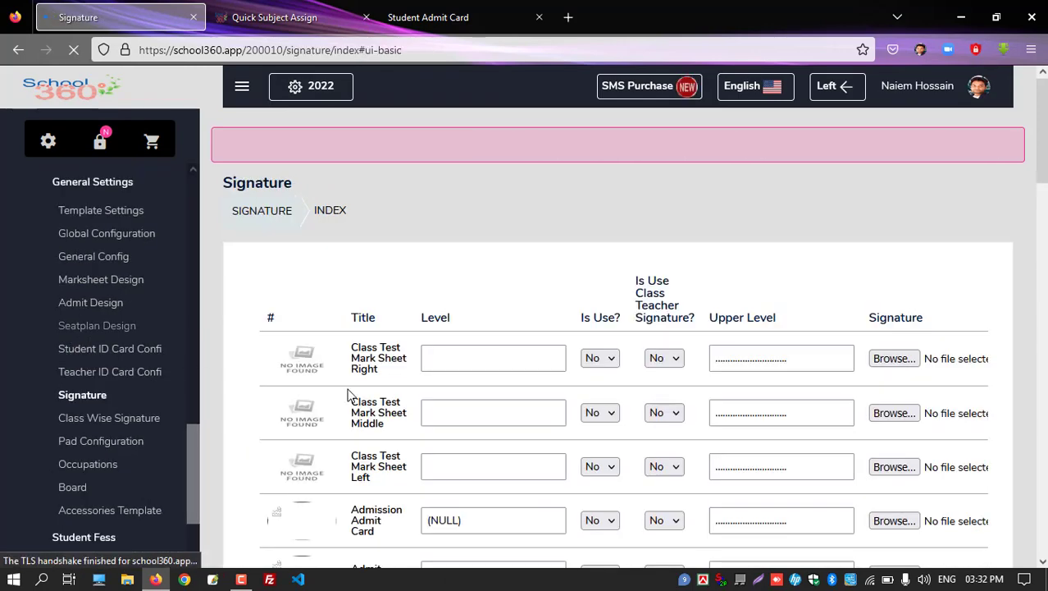
pyautogui.scroll(-5, 348, 394)
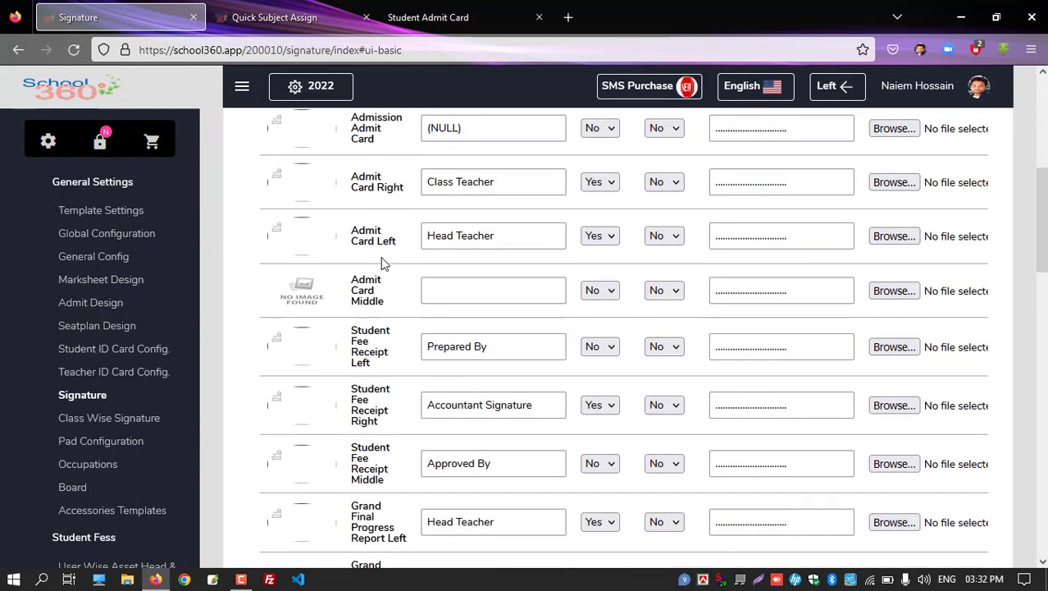
# - Attach the signature PNG named after the account holder from the Desktop to the Admit Card Left entry for the Head Teacher
pyautogui.moveTo(352, 228); pyautogui.dragTo(399, 236)
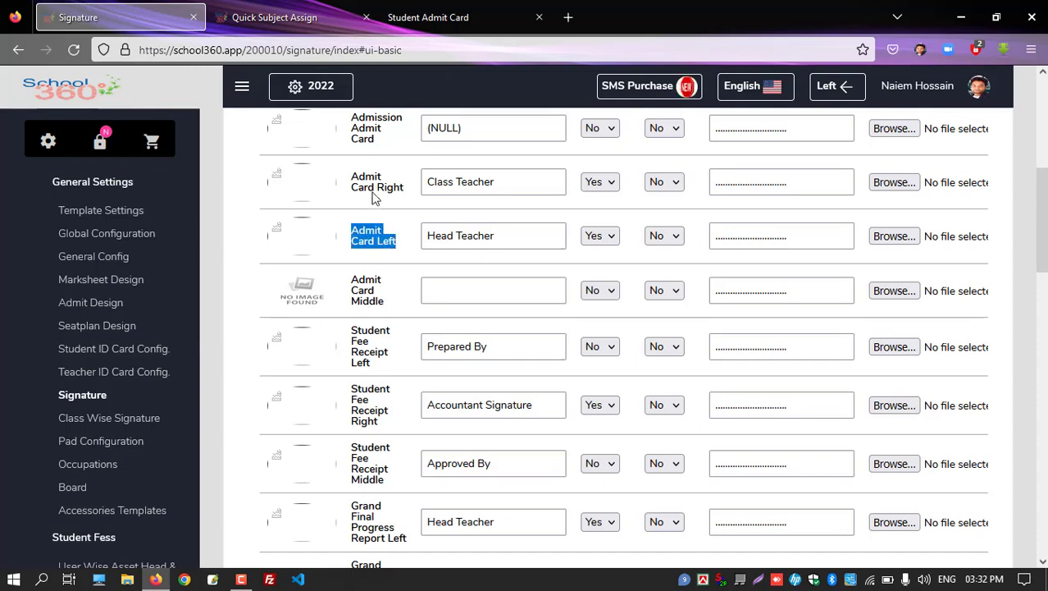
pyautogui.moveTo(351, 175); pyautogui.dragTo(399, 188)
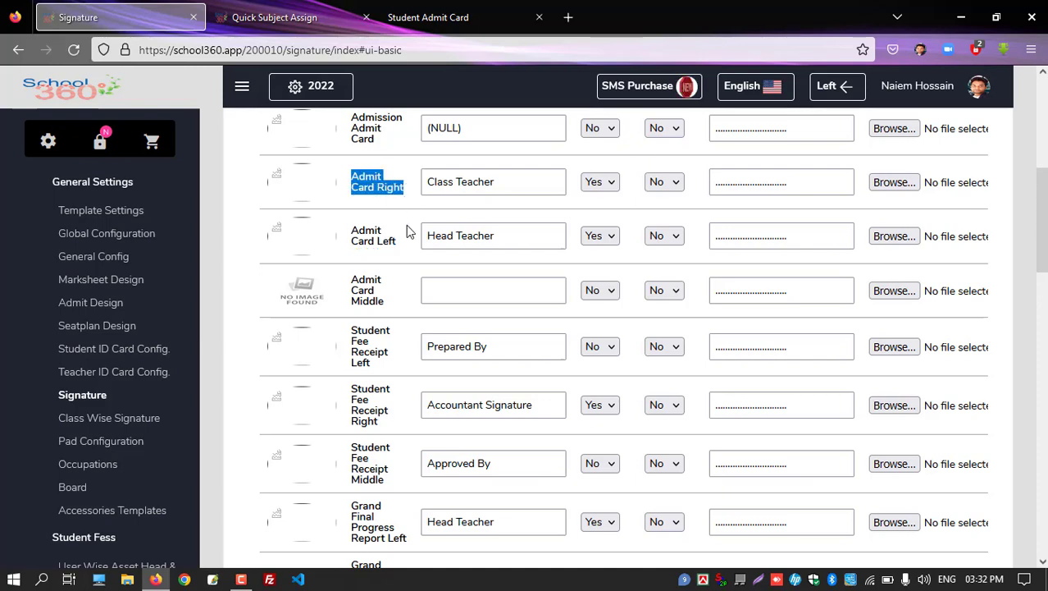
pyautogui.scroll(2, 392, 219)
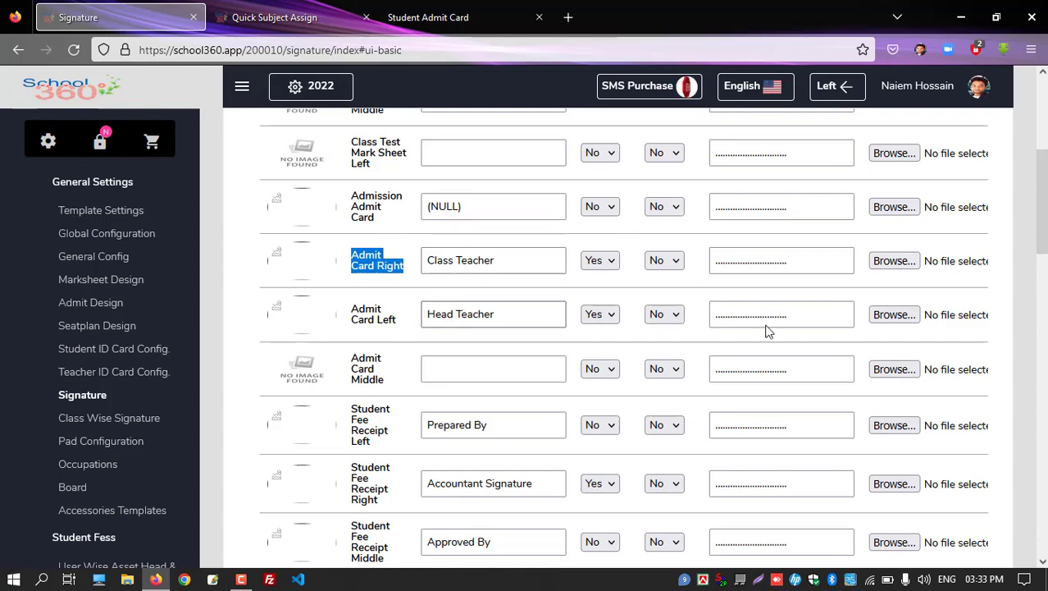
pyautogui.click(893, 315)
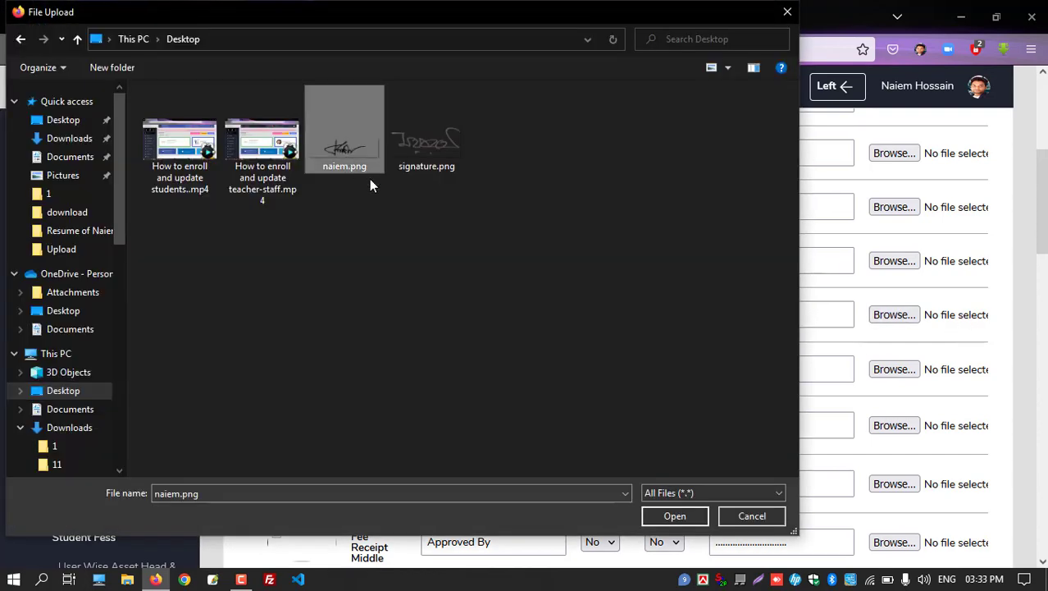
pyautogui.click(666, 515)
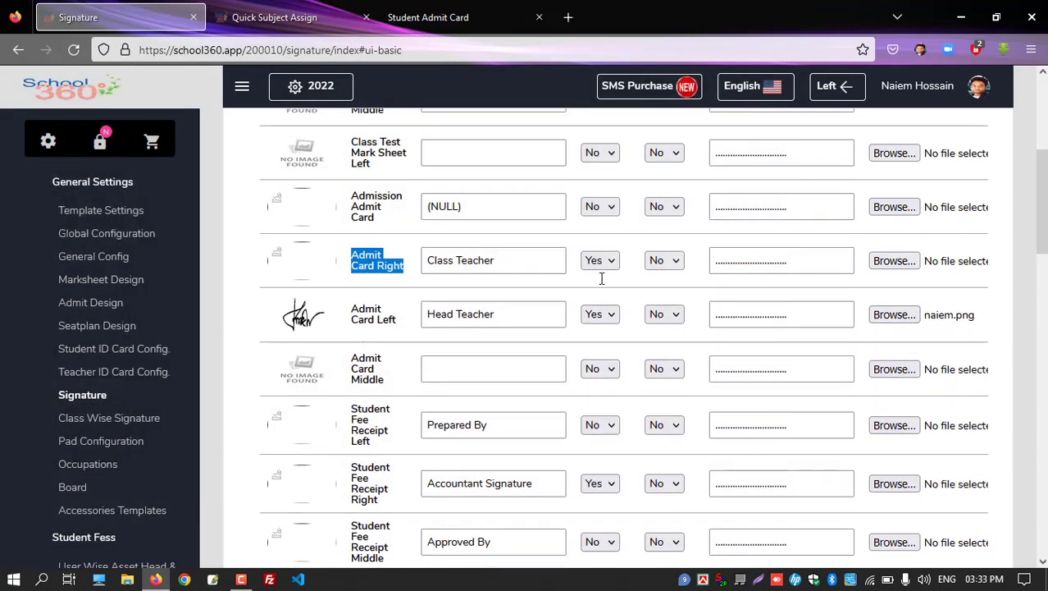
# - Attach signature.png to the Admit Card Right entry for the Class Teacher and submit the signature settings
pyautogui.click(889, 262)
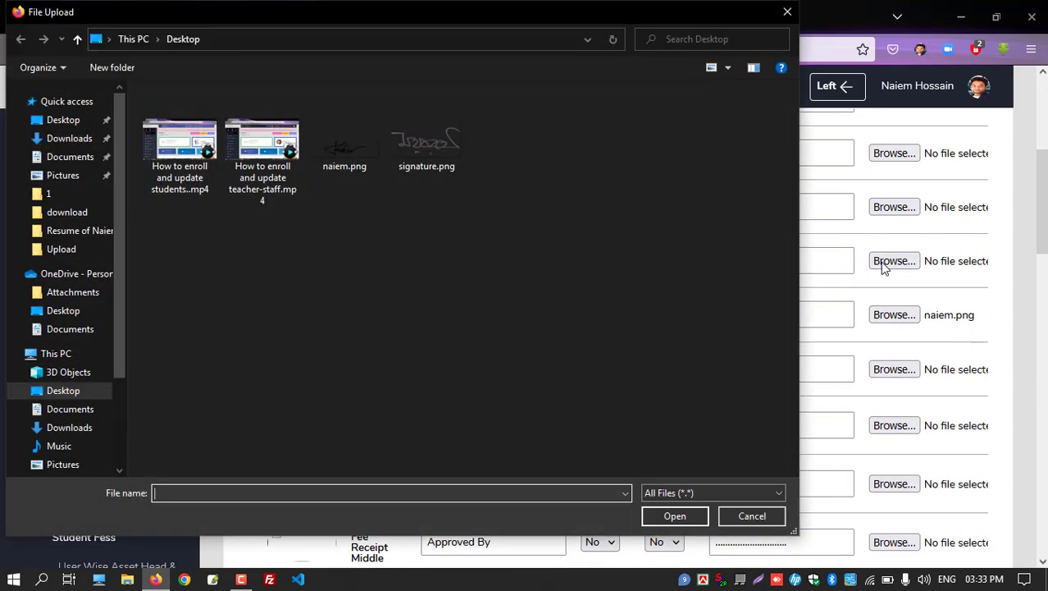
pyautogui.doubleClick(423, 147)
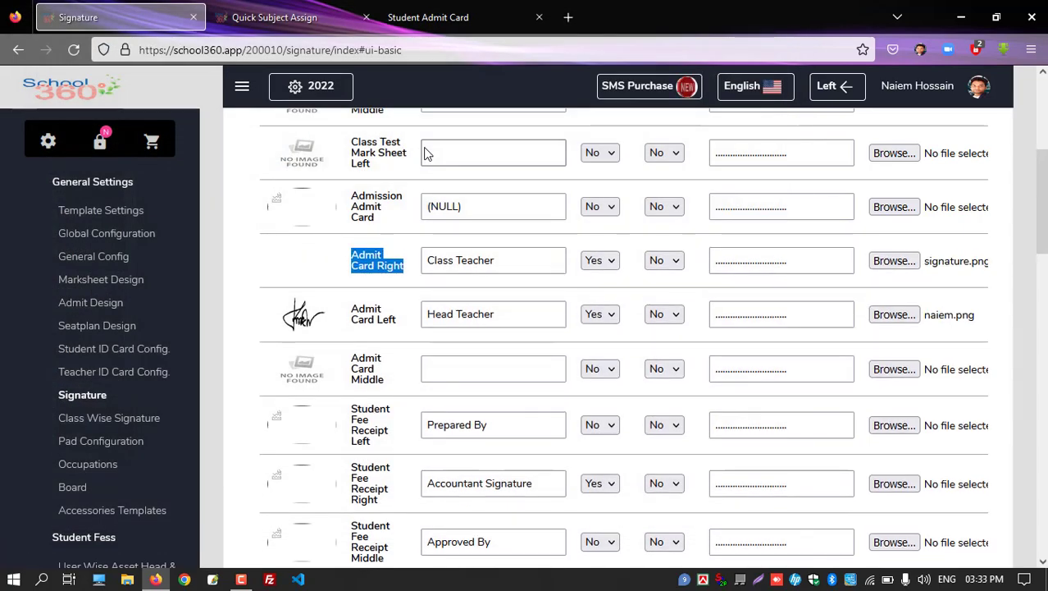
pyautogui.moveTo(1041, 202); pyautogui.dragTo(1040, 502)
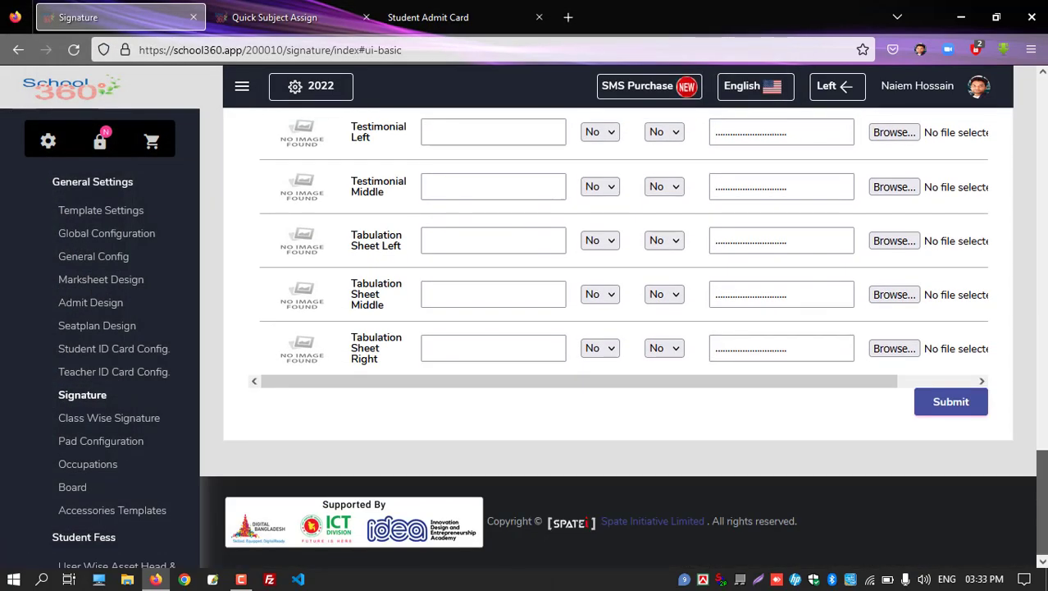
pyautogui.click(945, 403)
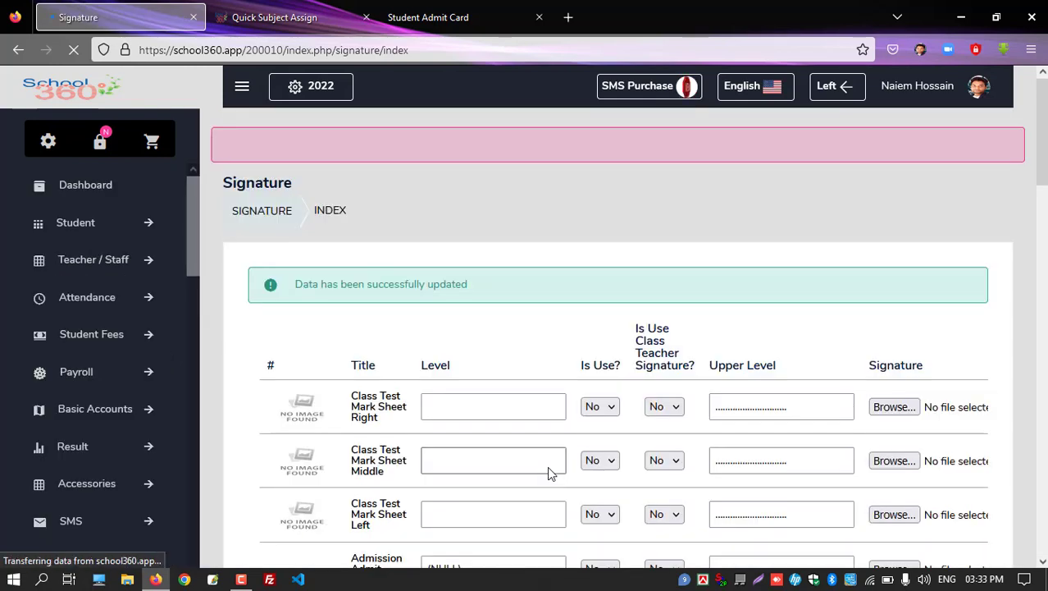
# - Reload the student admit cards, dismiss the print dialog and check the teacher signatures and the subject codes in the exam routine
pyautogui.click(431, 18)
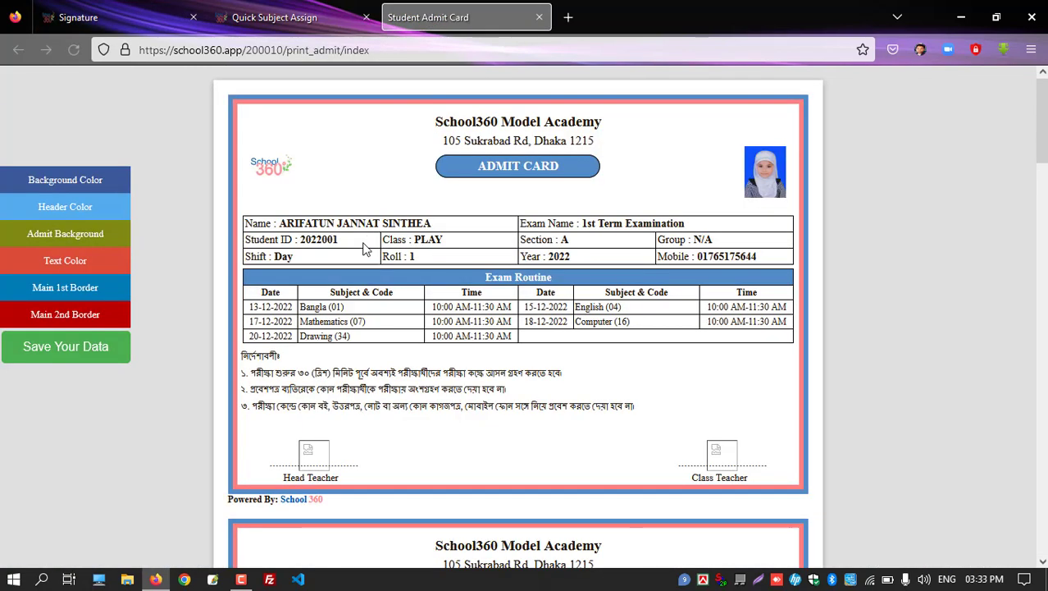
pyautogui.click(73, 50)
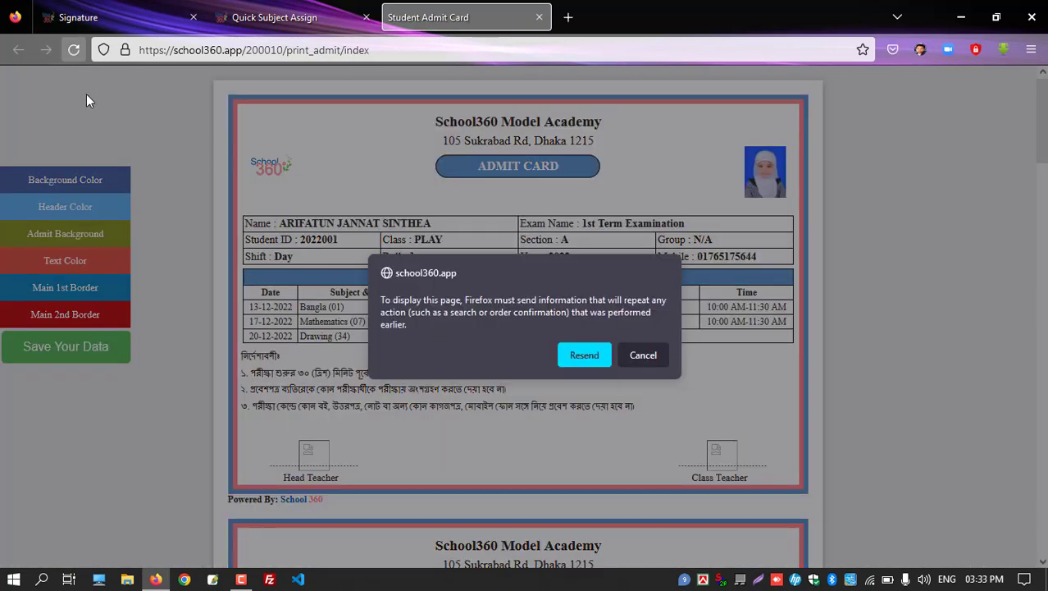
pyautogui.click(578, 354)
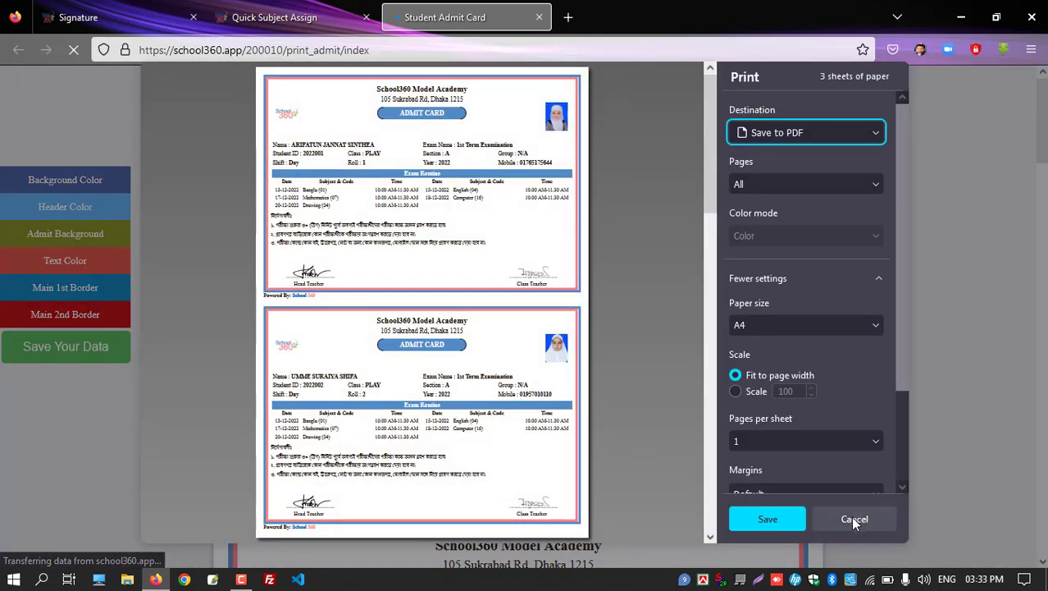
pyautogui.click(851, 517)
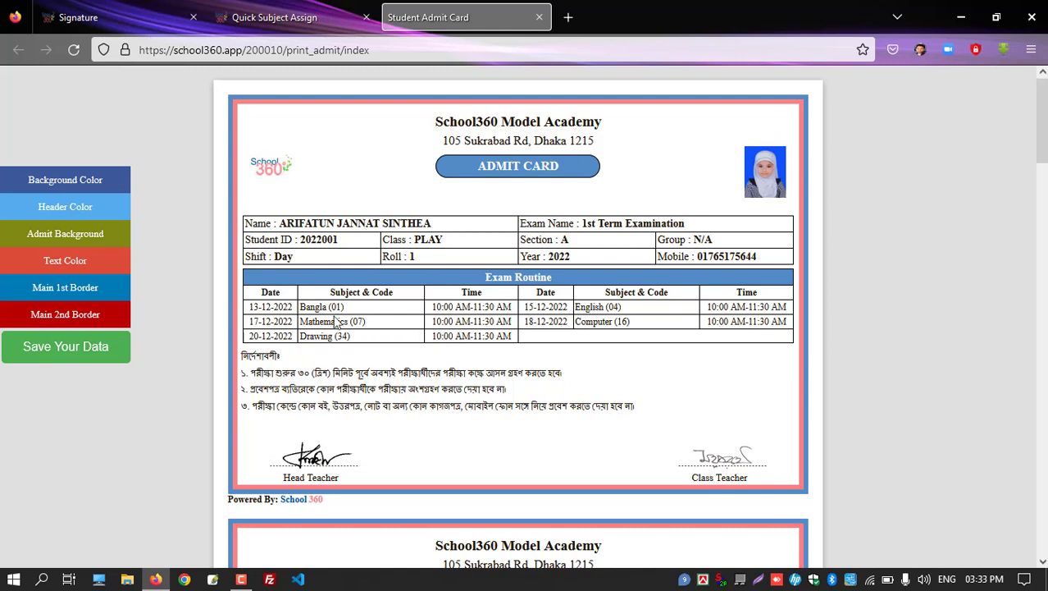
pyautogui.moveTo(308, 307); pyautogui.dragTo(364, 321)
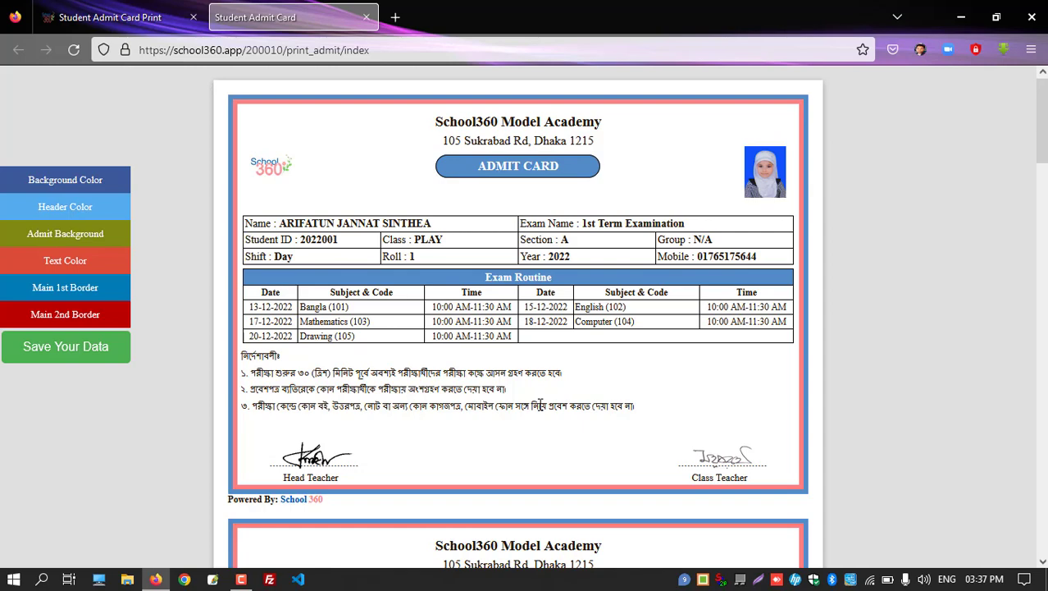
# - Return to the Student Admit Card Print page and switch the interface language to বাংলা
pyautogui.click(140, 18)
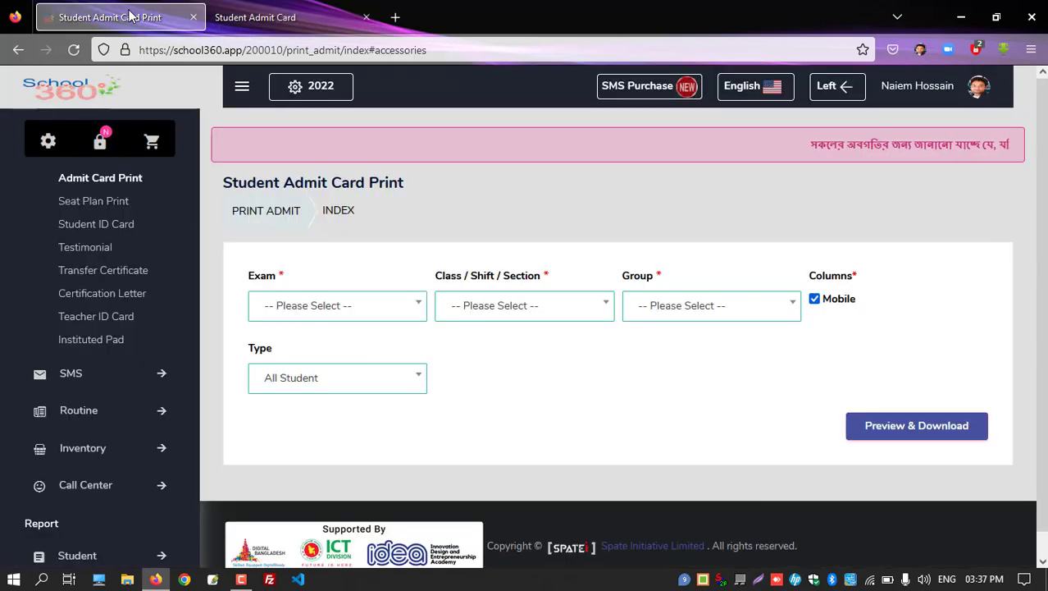
pyautogui.click(743, 92)
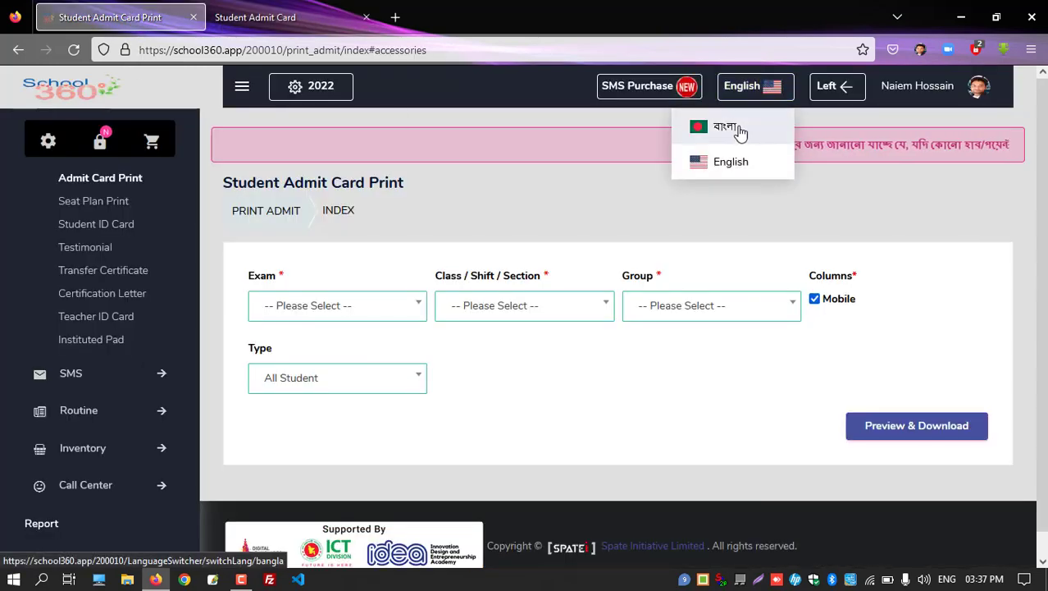
pyautogui.click(739, 130)
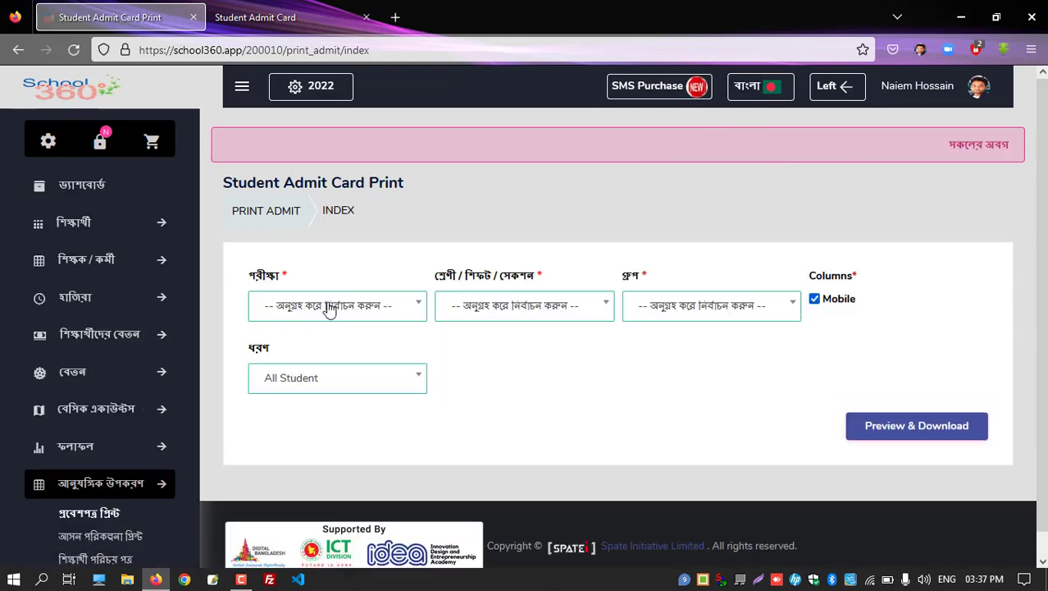
# - Generate the Bengali admit card preview for 1st Term Examination, PLAY-Day-A and its group for all students, and dismiss the print dialog
pyautogui.click(327, 307)
pyautogui.click(329, 392)
pyautogui.click(489, 312)
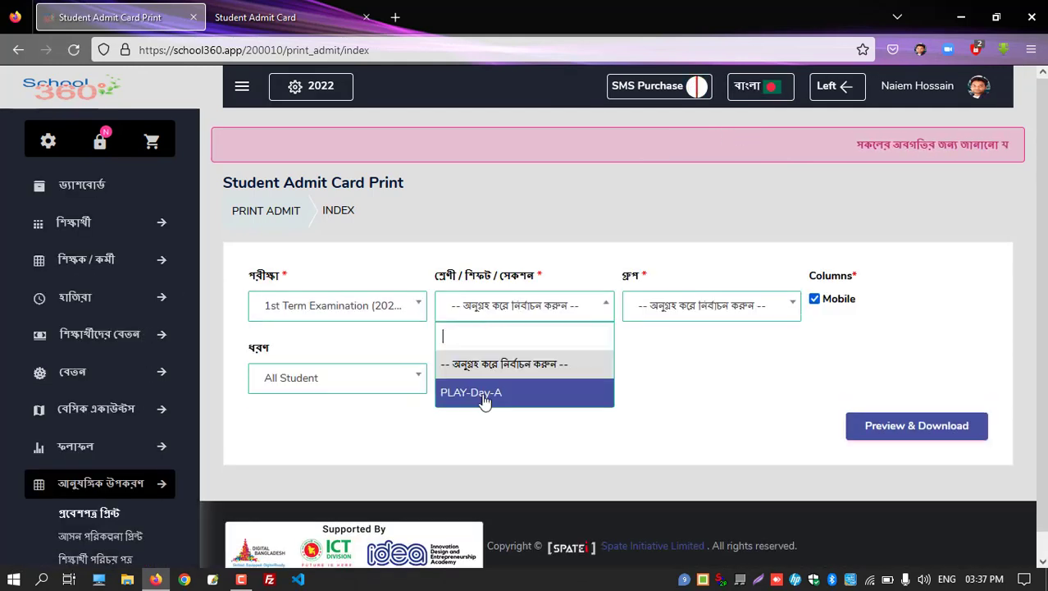
pyautogui.click(469, 391)
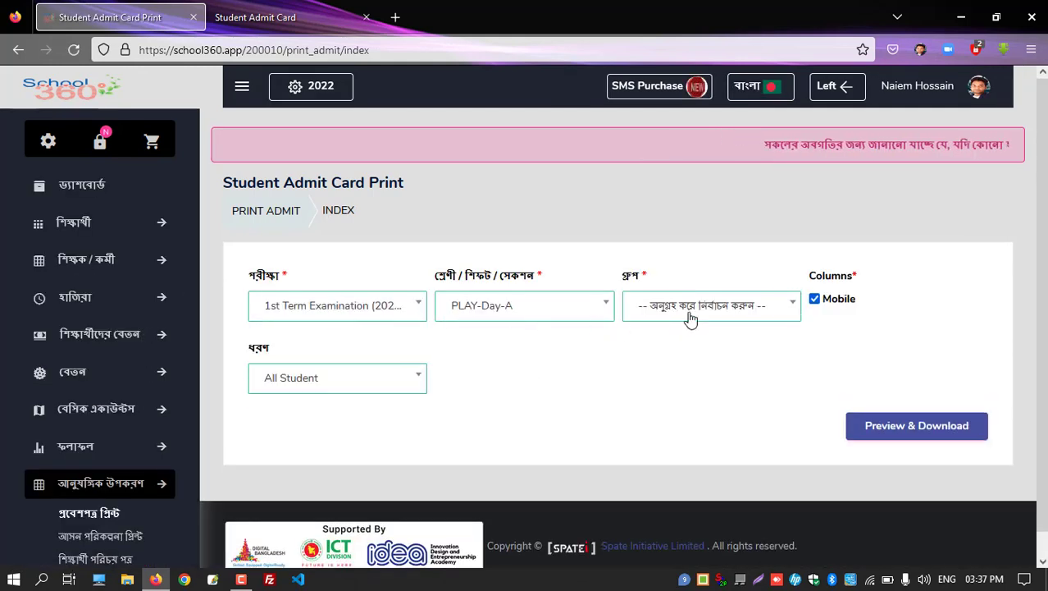
pyautogui.click(689, 316)
pyautogui.click(668, 394)
pyautogui.click(896, 433)
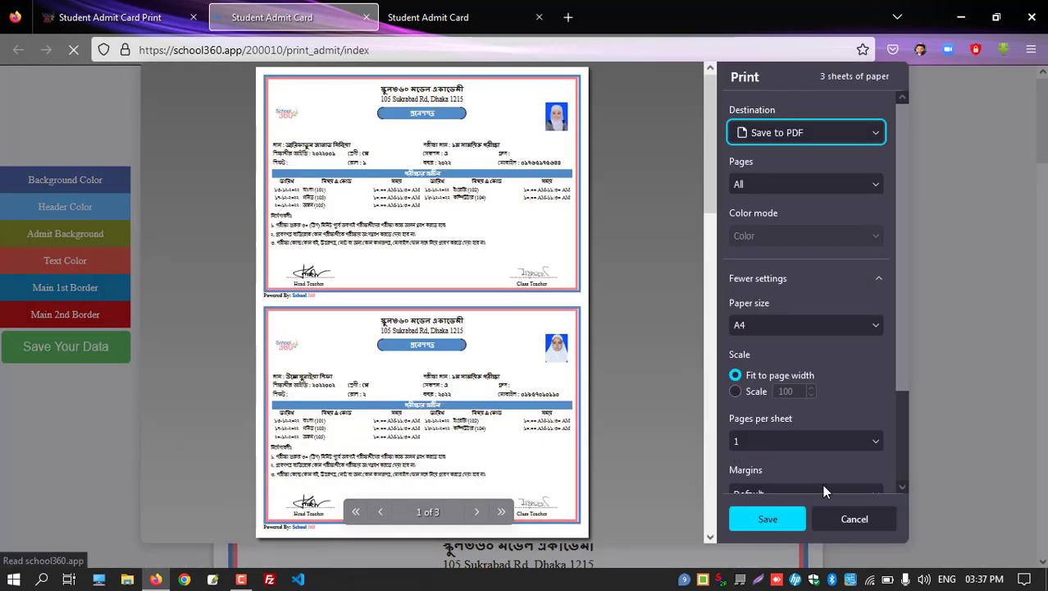
pyautogui.click(847, 520)
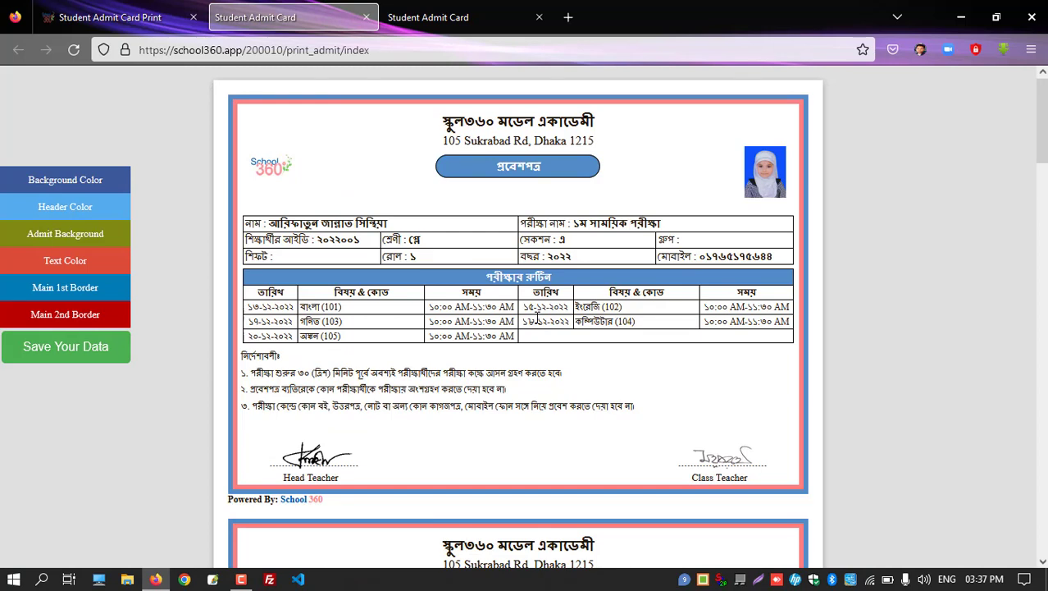